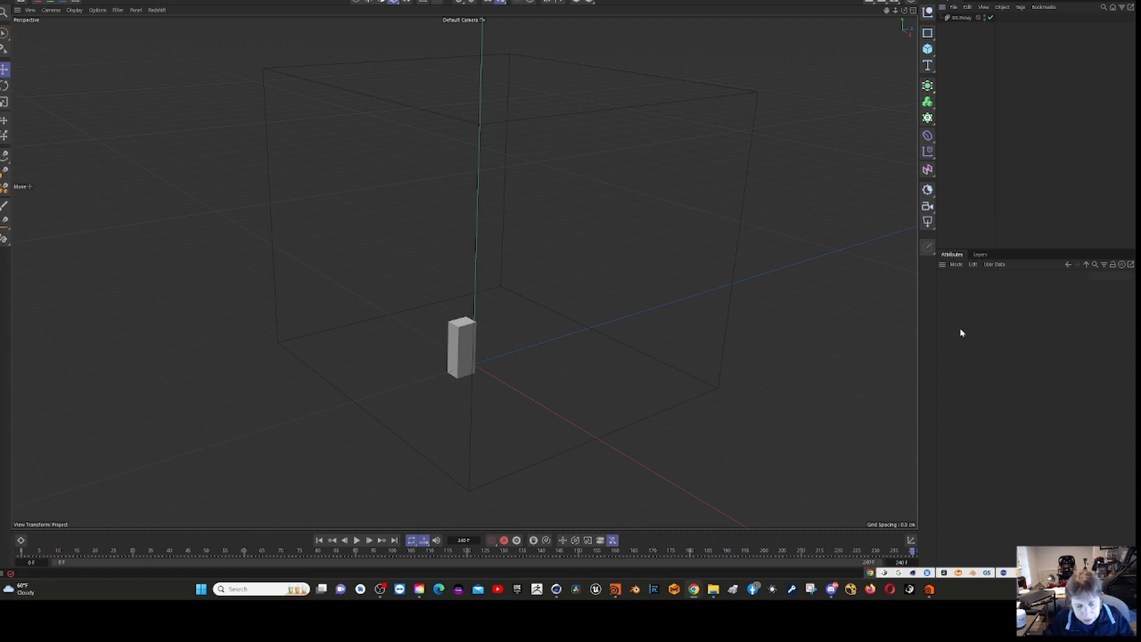
Switch to Houdini and look over the node chain inside sphere_object1, from the object level down.
click(618, 590)
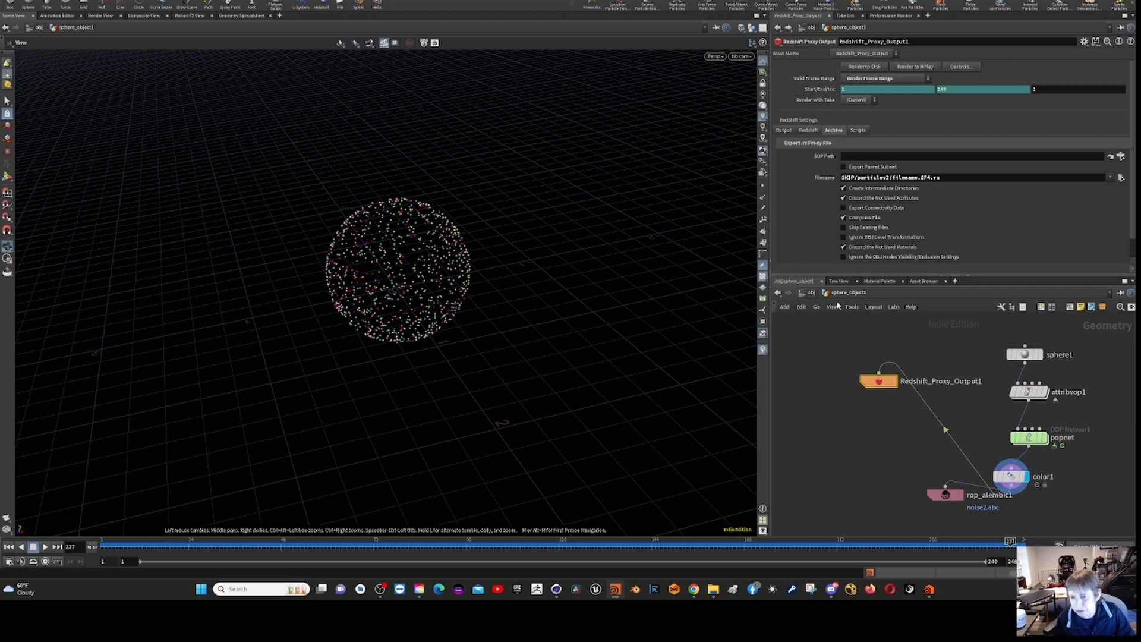
click(815, 296)
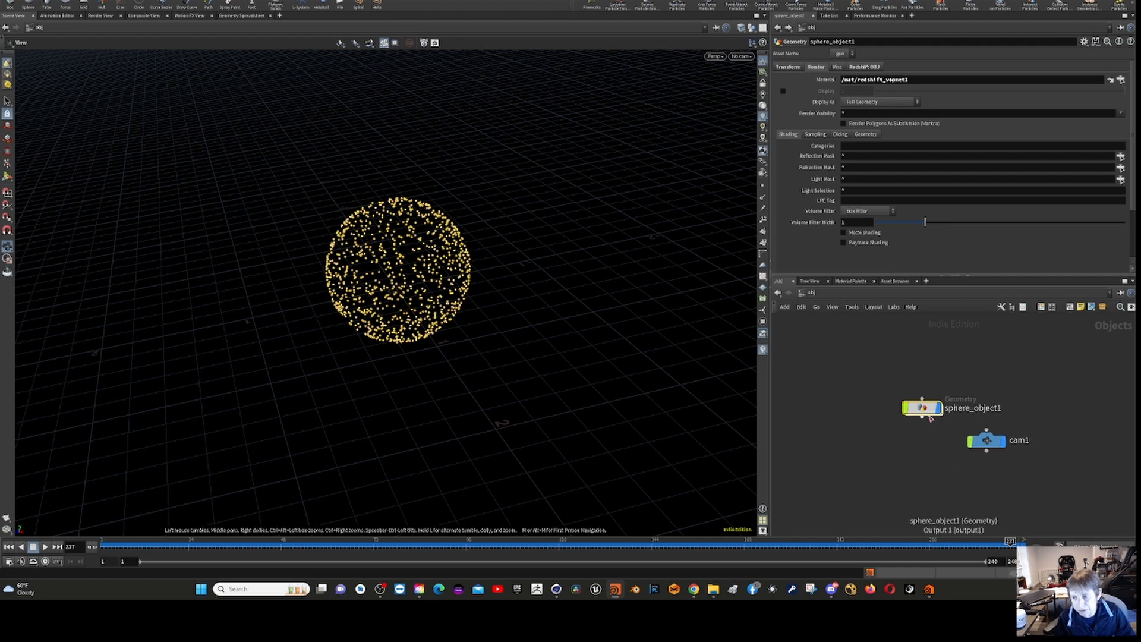
mouse_move(925, 417)
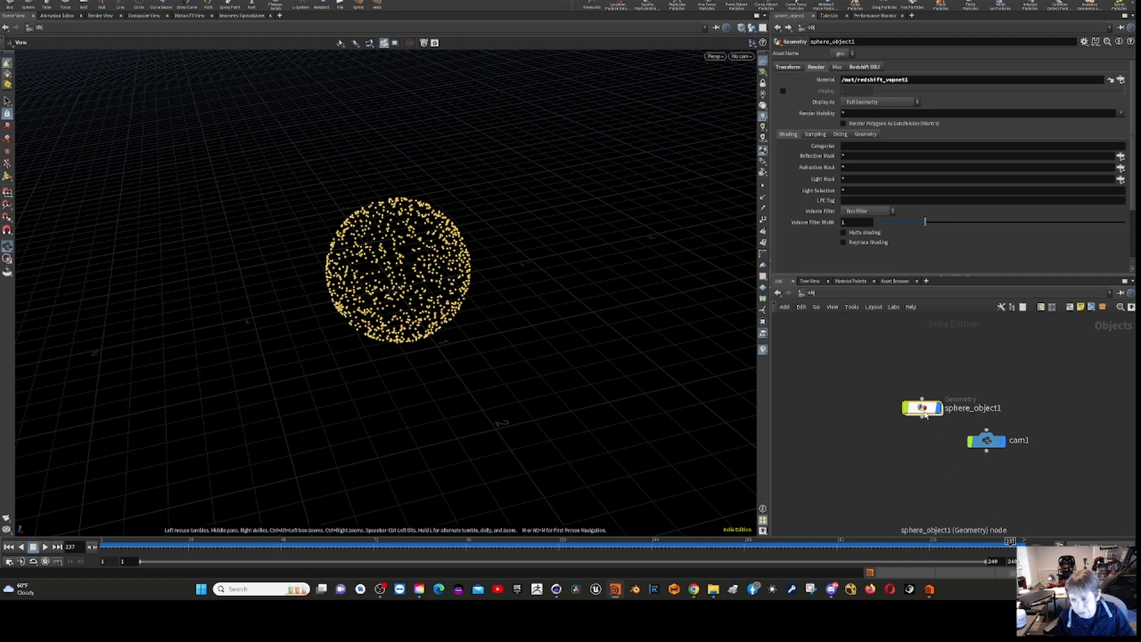
double_click(923, 410)
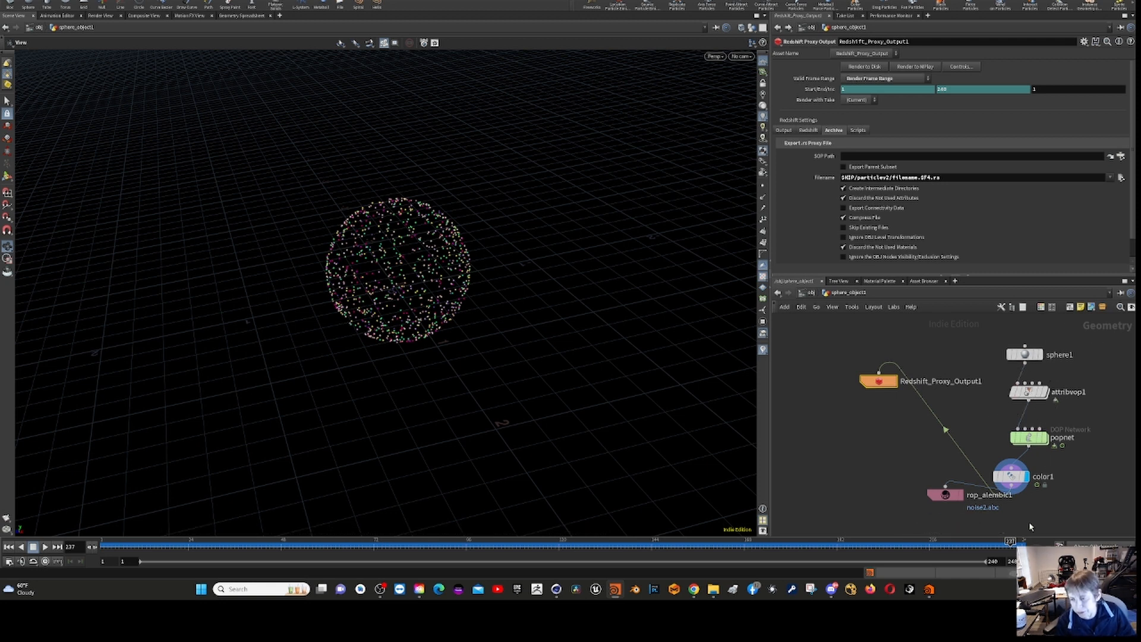
mouse_move(1027, 403)
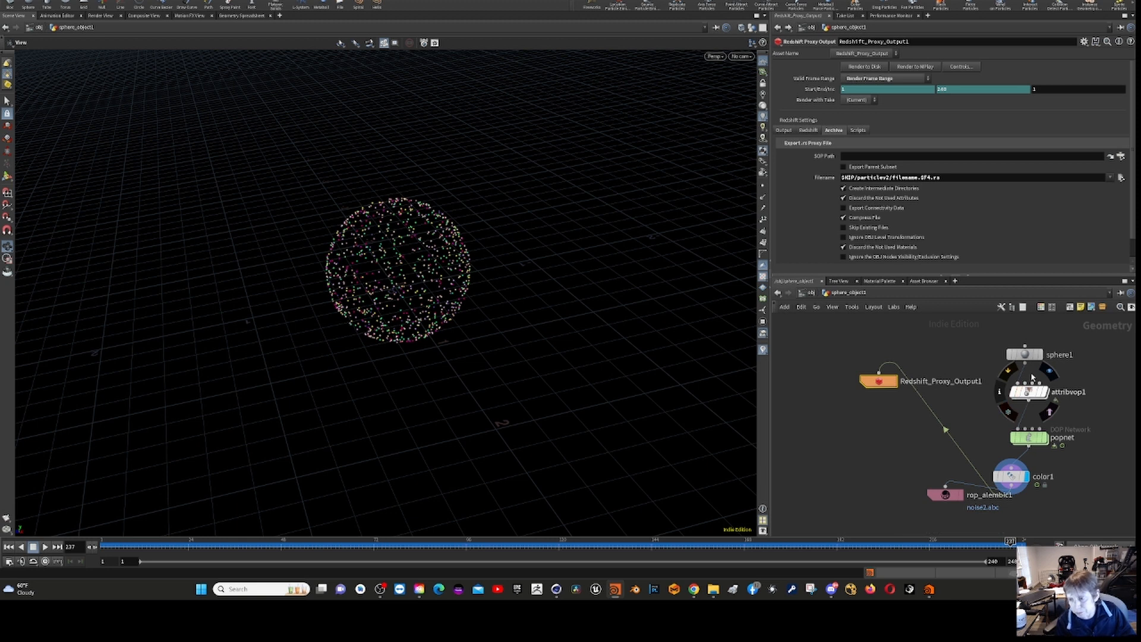
mouse_move(1030, 476)
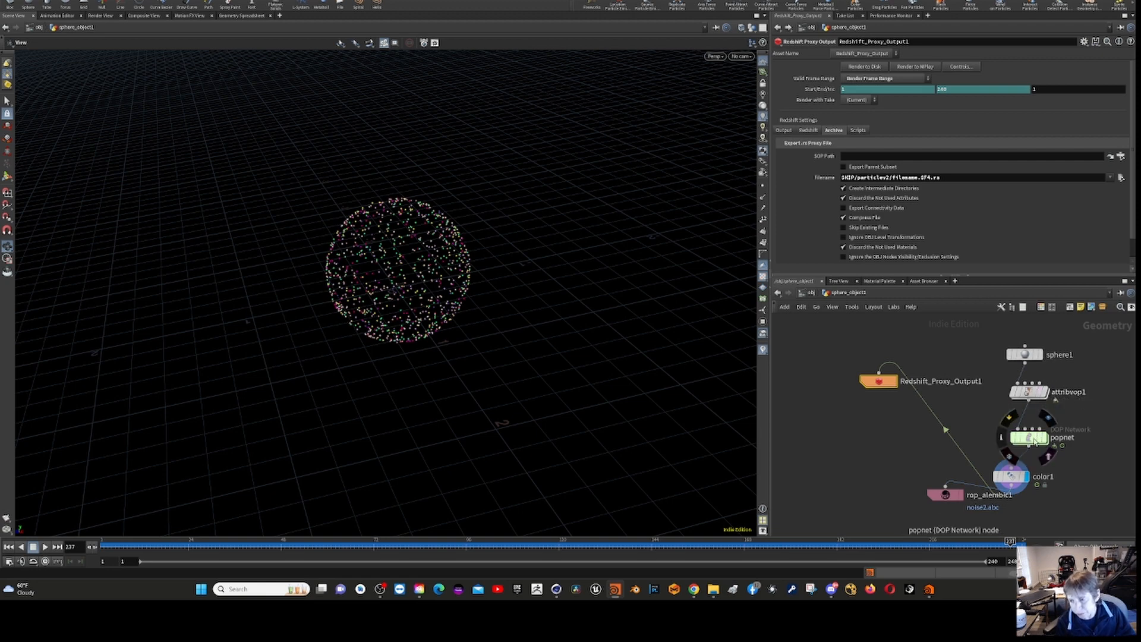
Open the popnet network and examine the popobject settings and the emission source of source_first_input.
double_click(1031, 440)
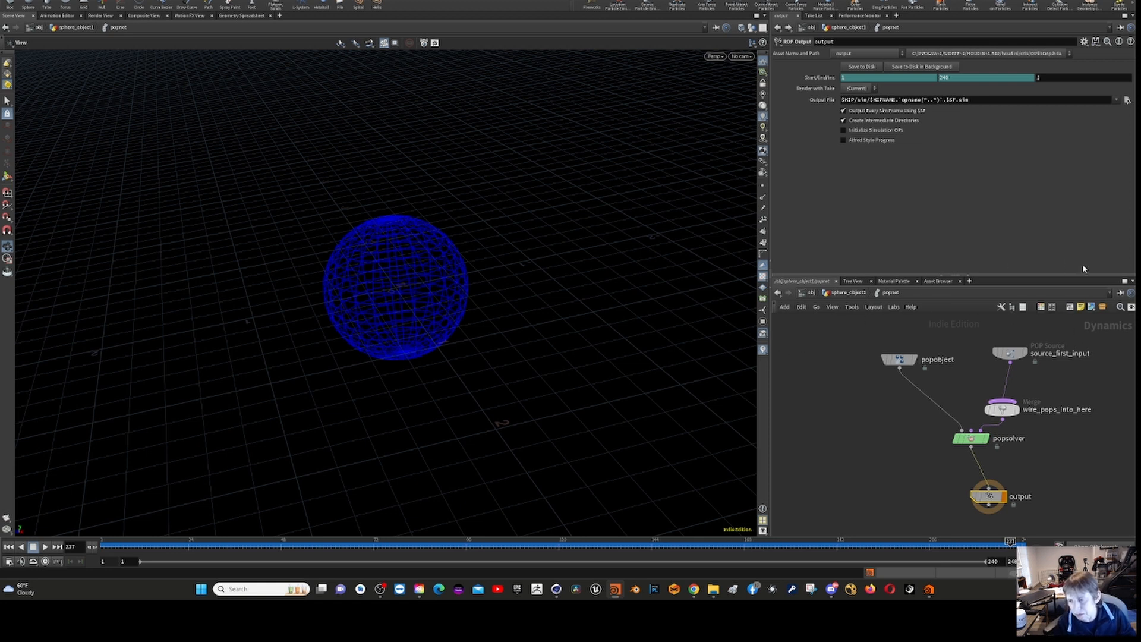
click(901, 361)
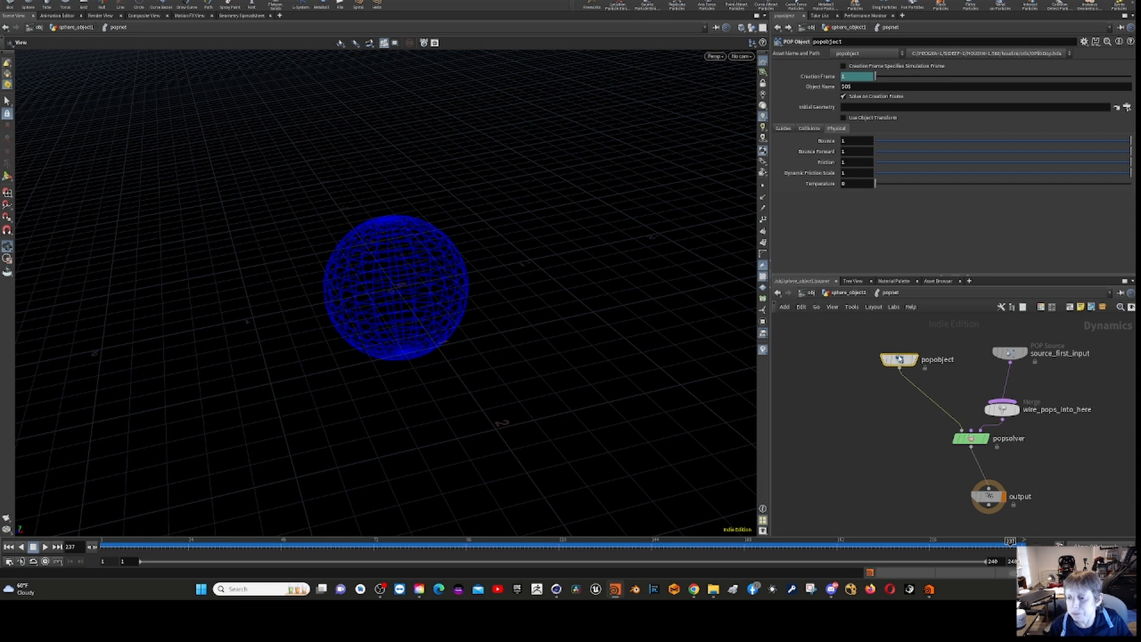
mouse_move(900, 364)
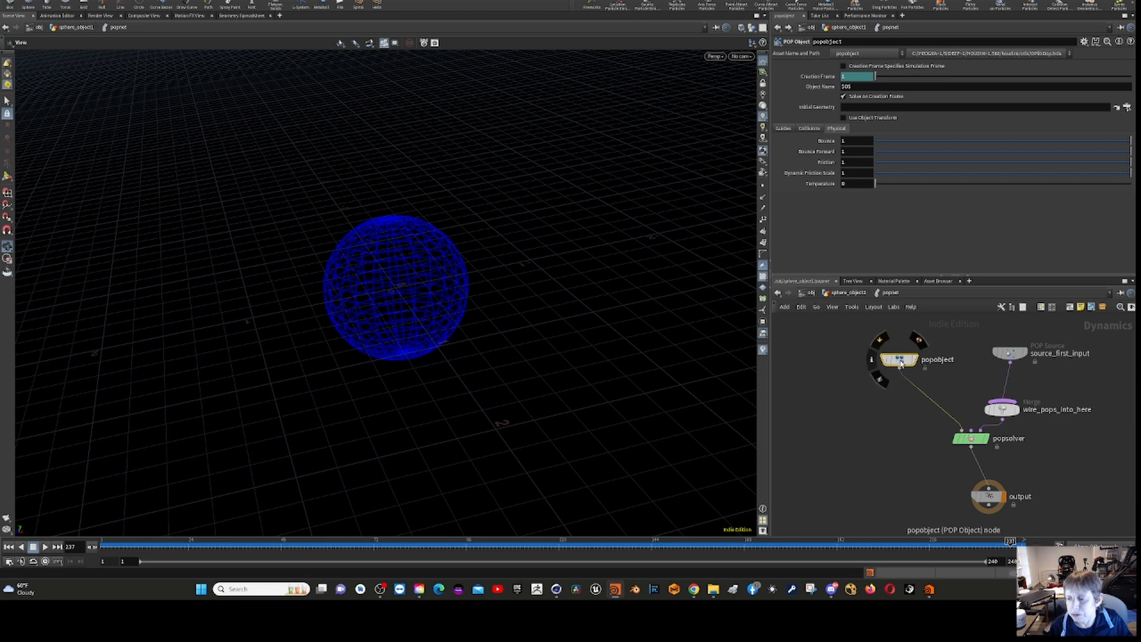
click(1008, 352)
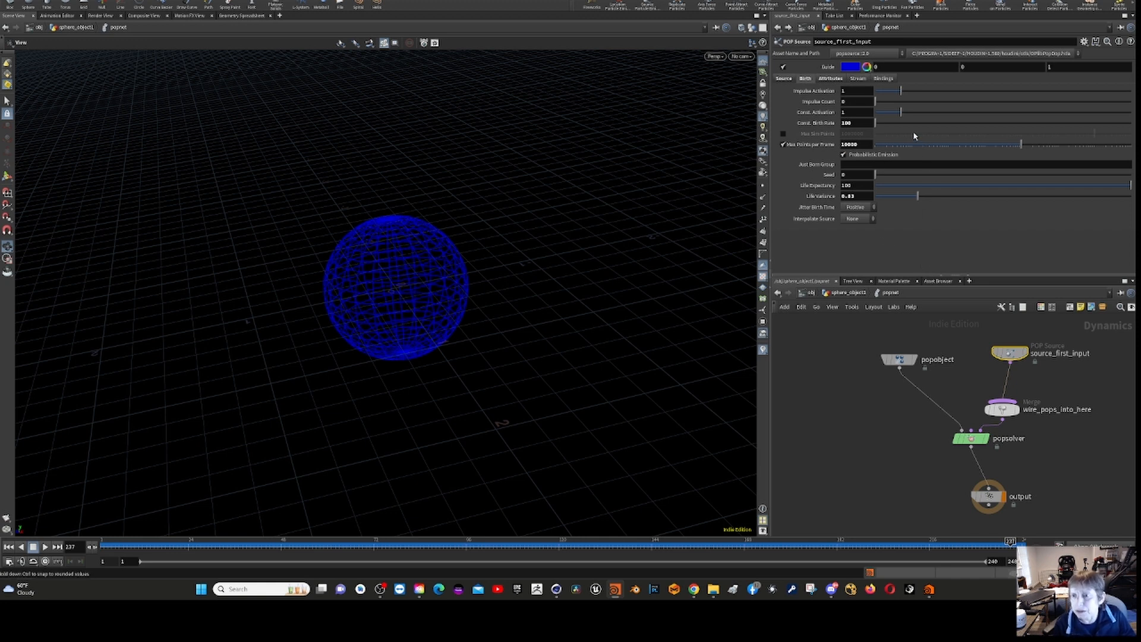
click(784, 78)
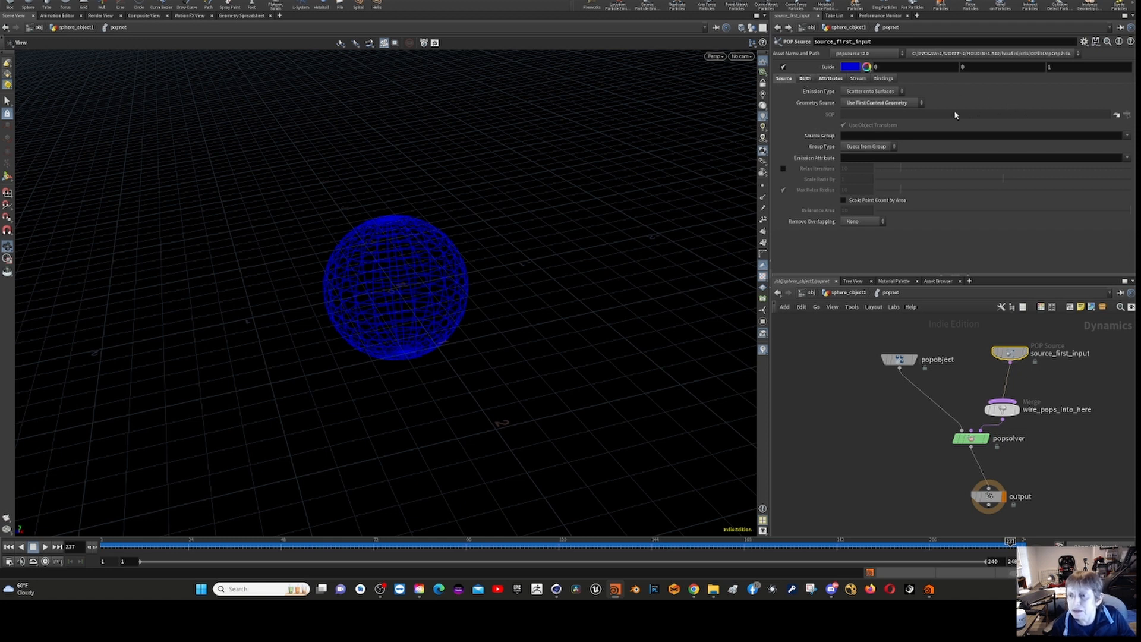
click(873, 104)
click(872, 105)
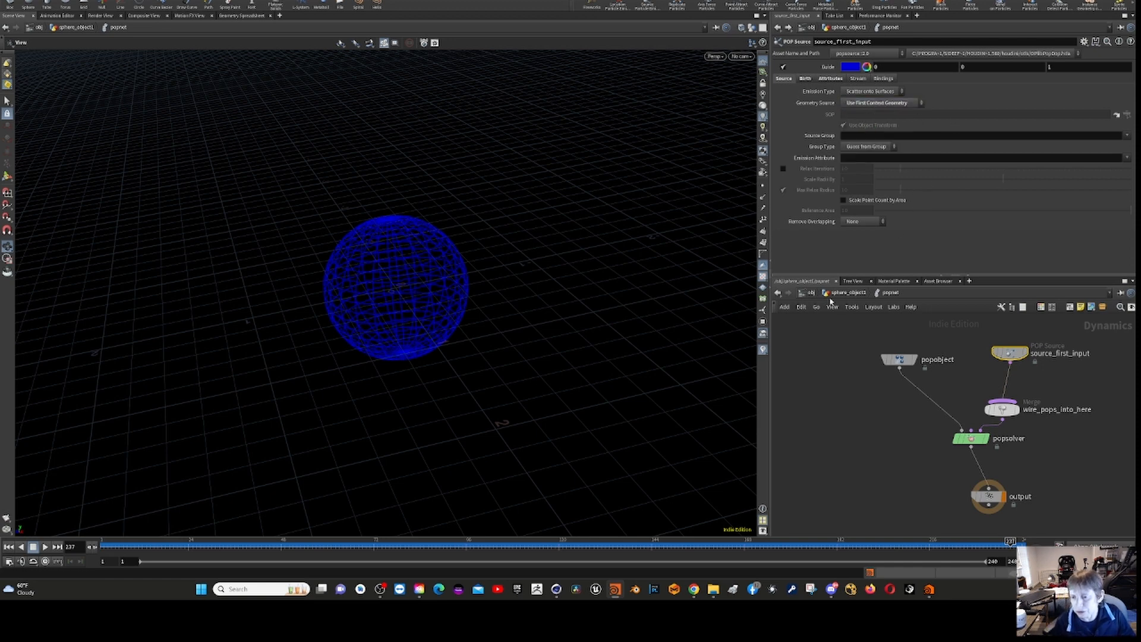
Return to the object level, reopen sphere_object1 and trace how sphere1 and attribvop1 feed popnet.
click(810, 293)
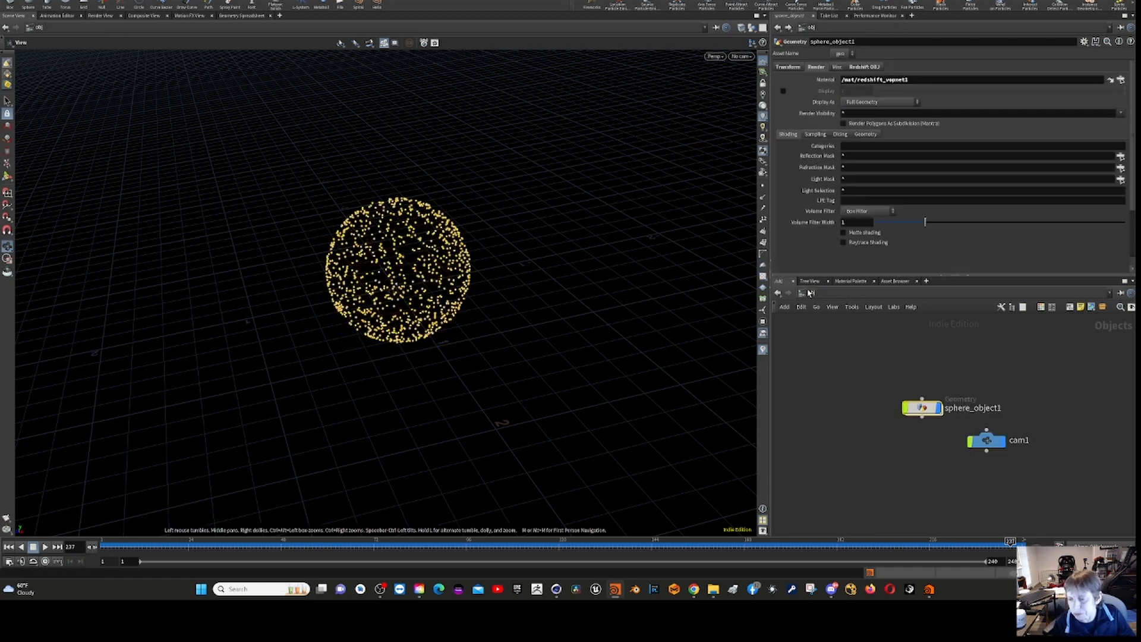
double_click(921, 410)
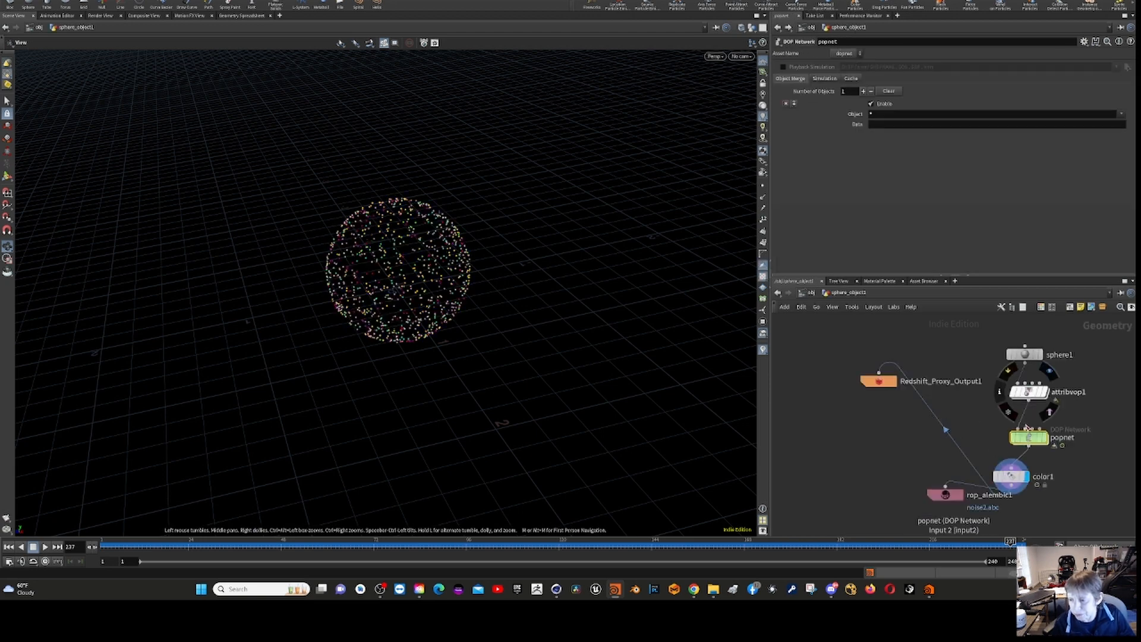
mouse_move(1021, 437)
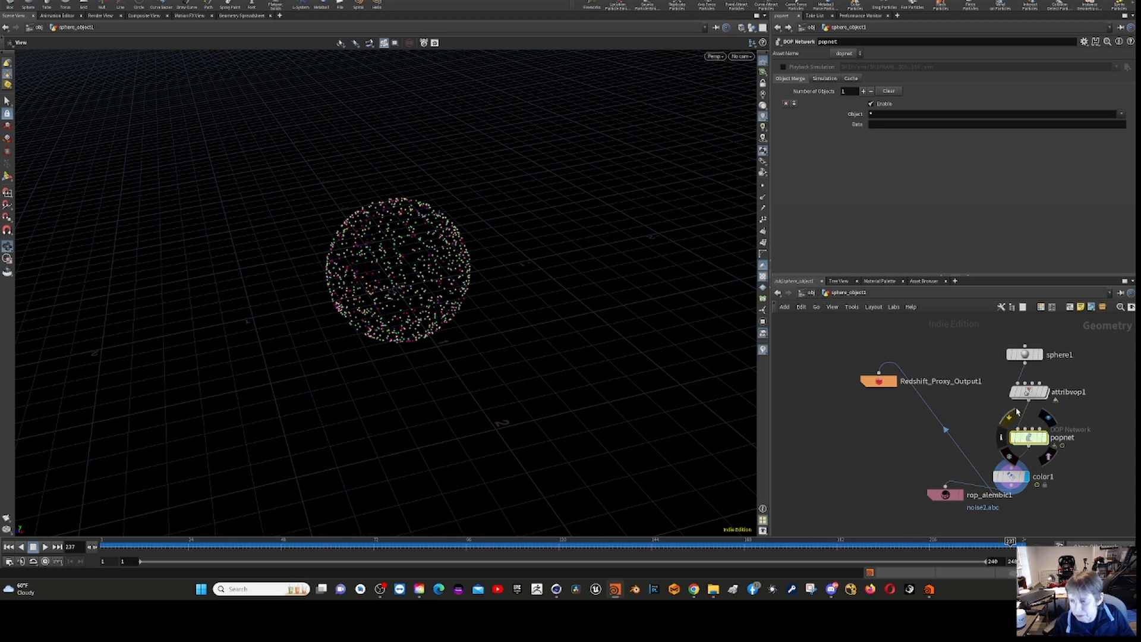
mouse_move(1024, 355)
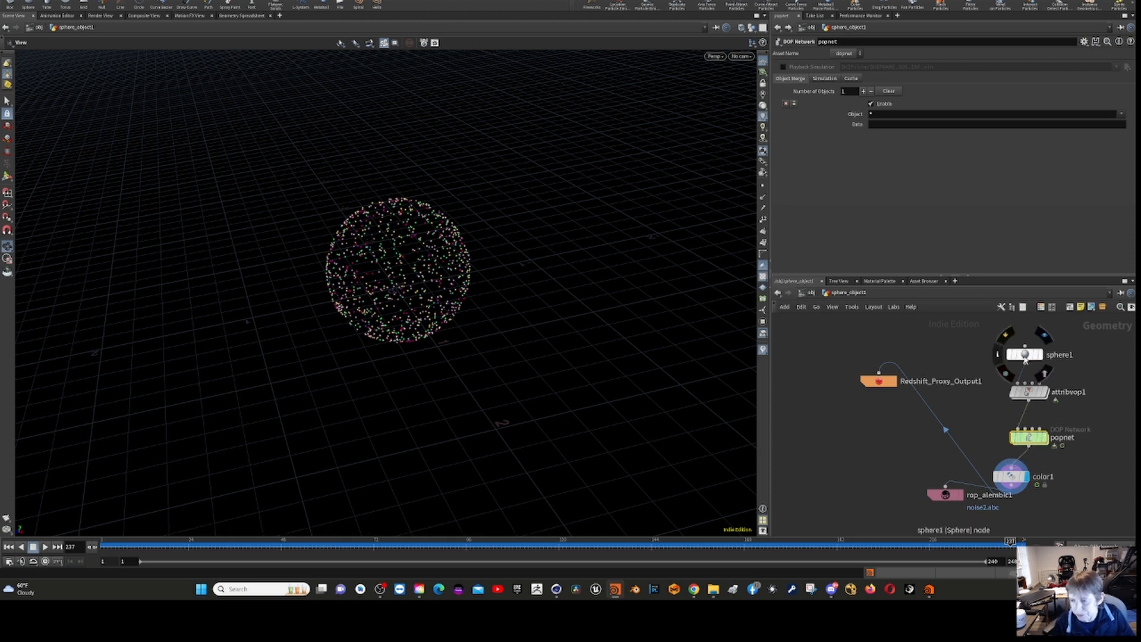
mouse_move(1050, 394)
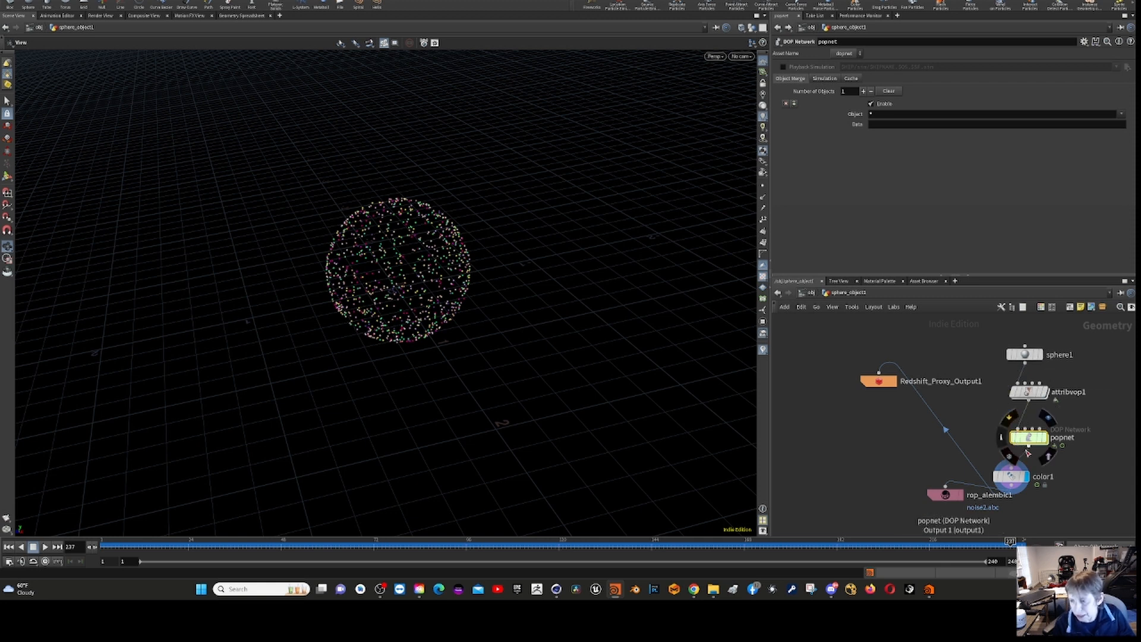
Go back inside popnet and examine the wire_pops_into_here merge and the collision and guide settings of popobject.
double_click(1029, 441)
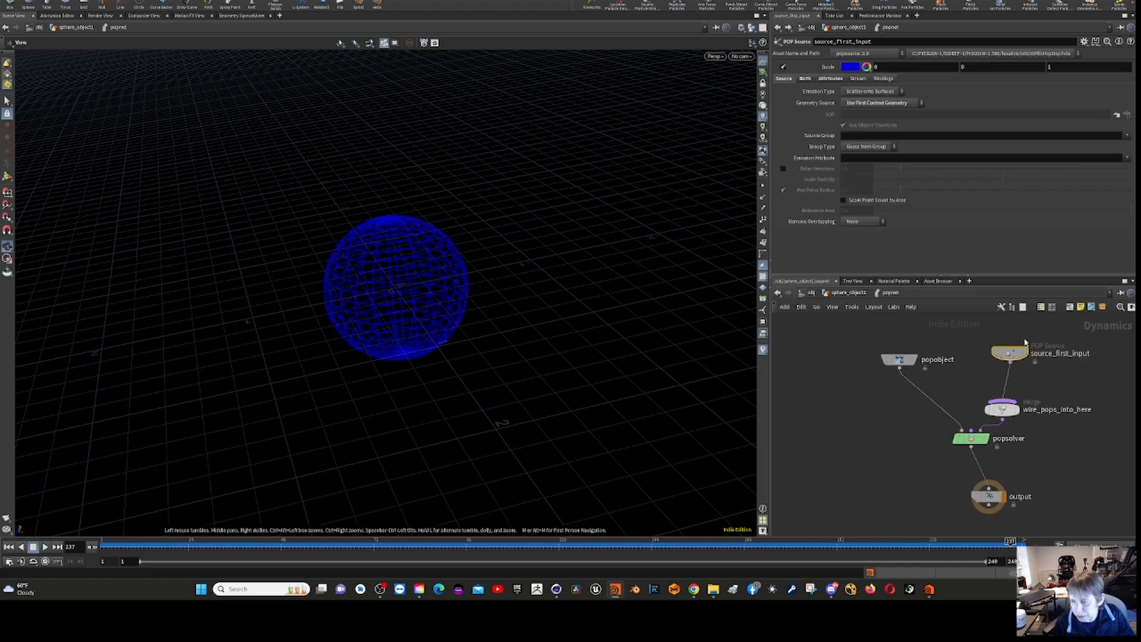
click(1003, 411)
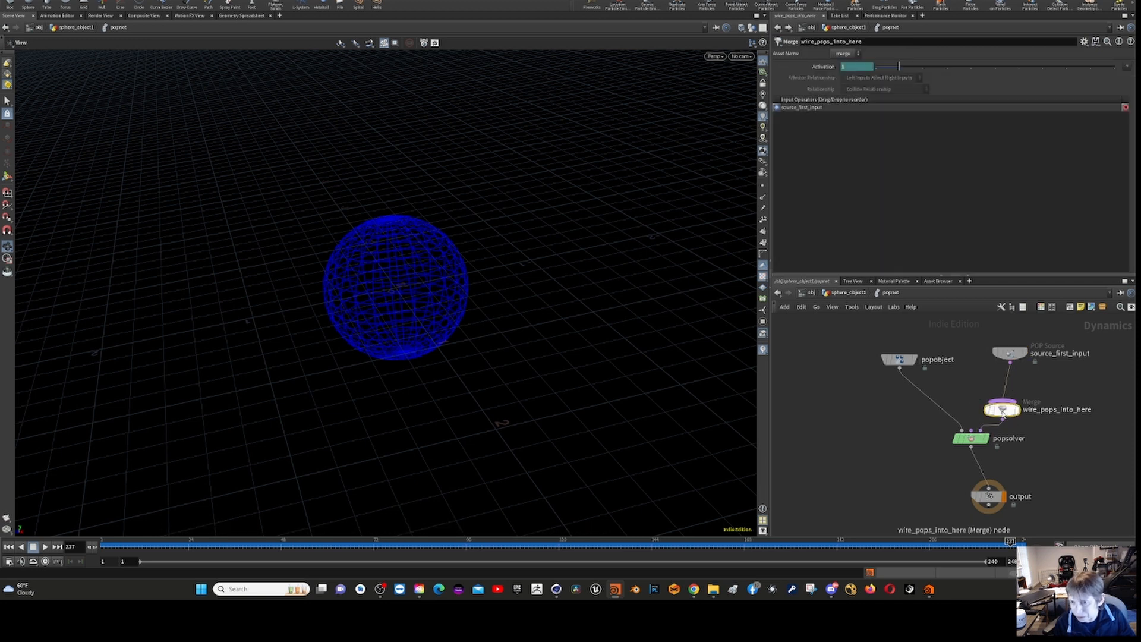
mouse_move(1003, 410)
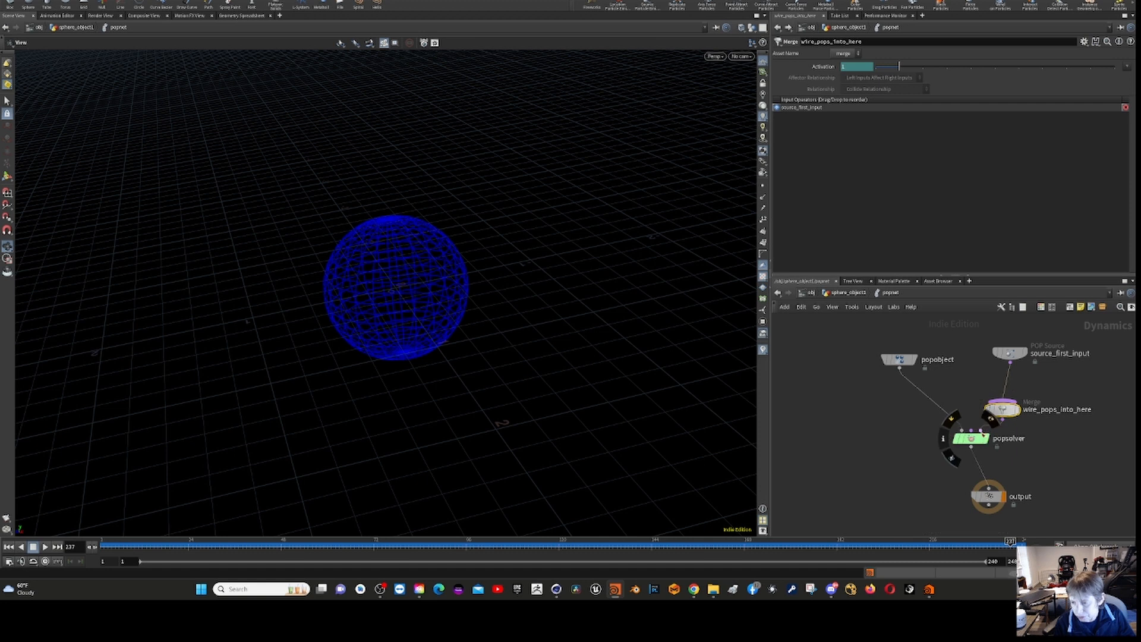
click(900, 360)
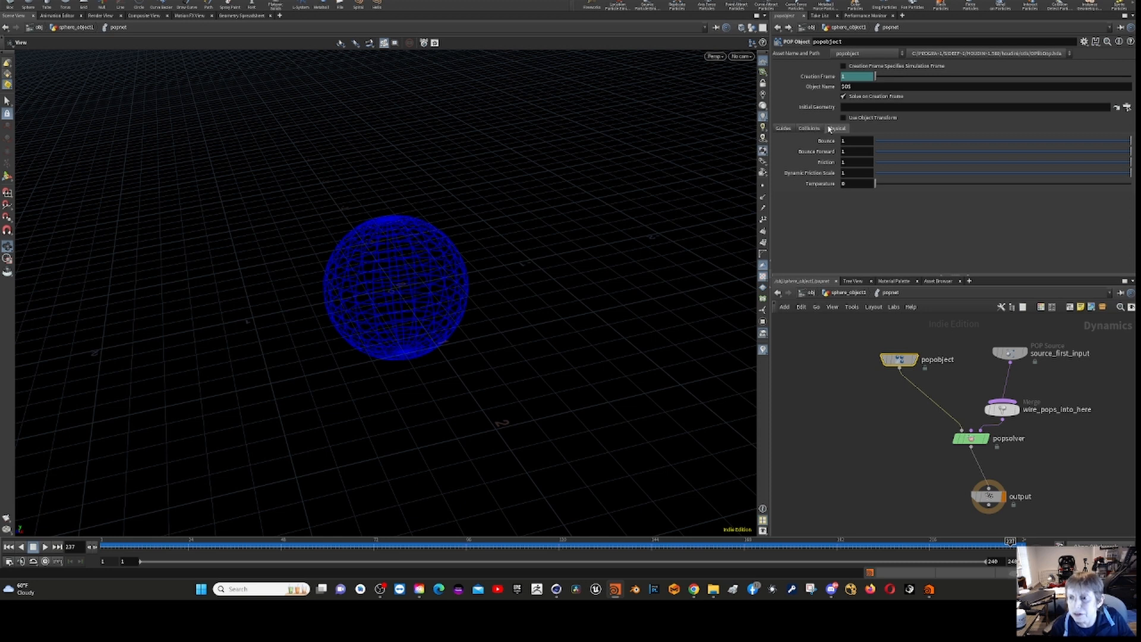
click(809, 128)
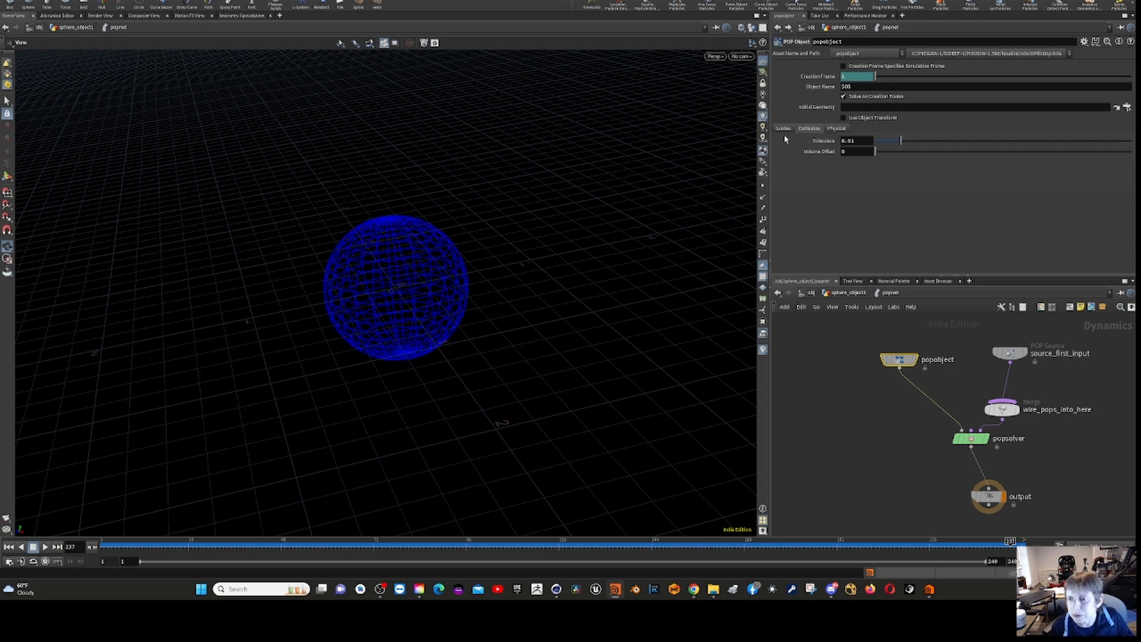
click(783, 129)
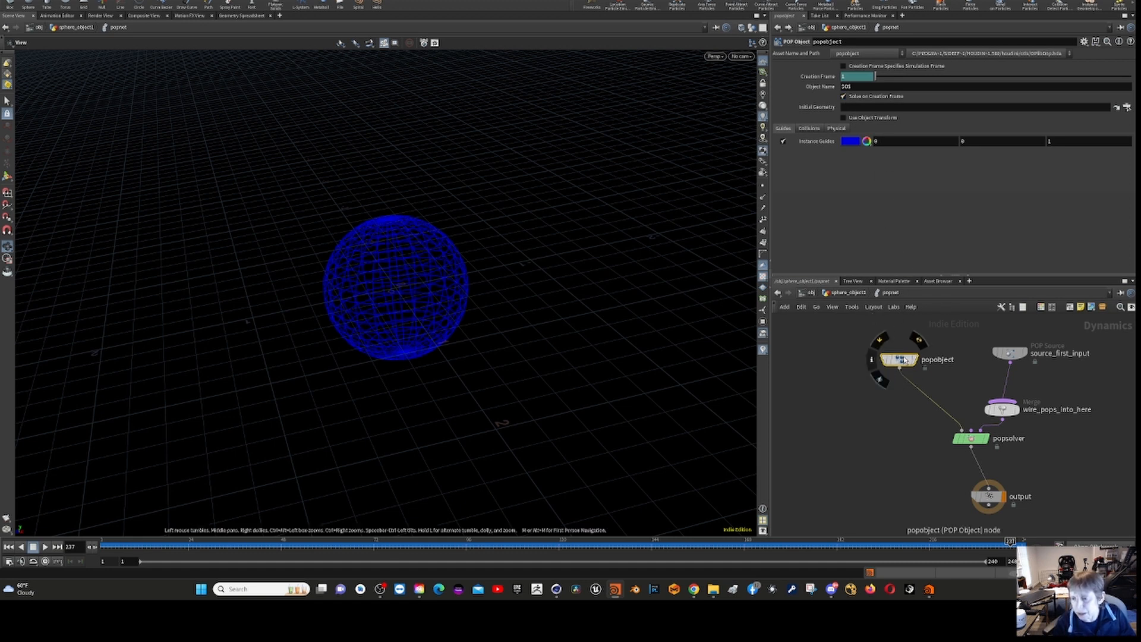
Review popsolver's substep, update, collision, sleeping, binding and distribution settings, look inside its internal network and return to popnet.
click(973, 438)
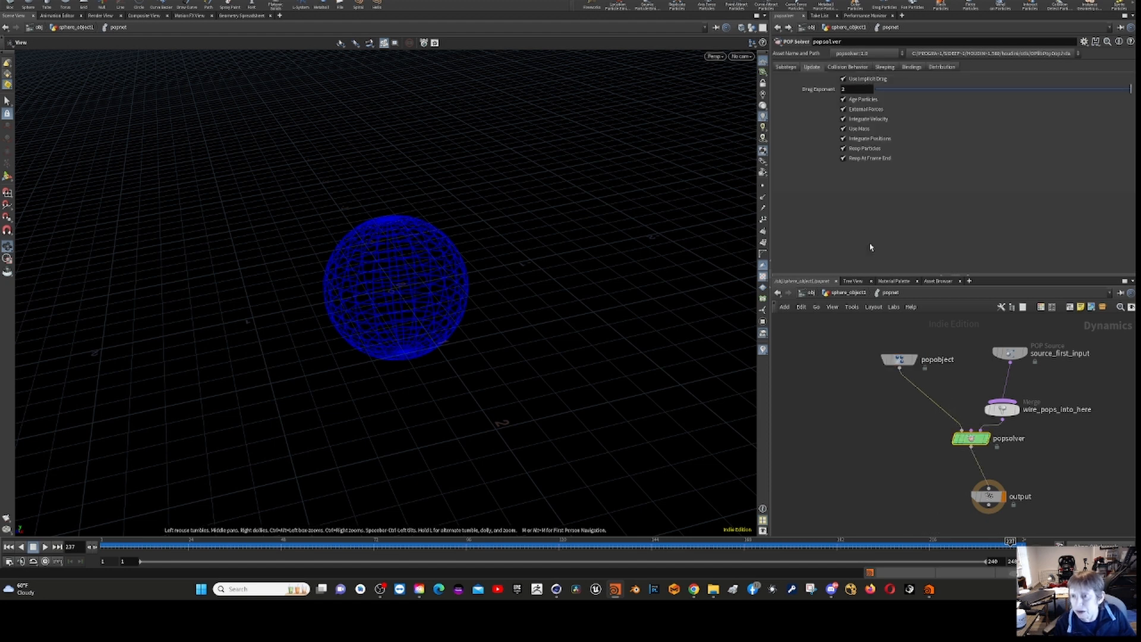
click(789, 68)
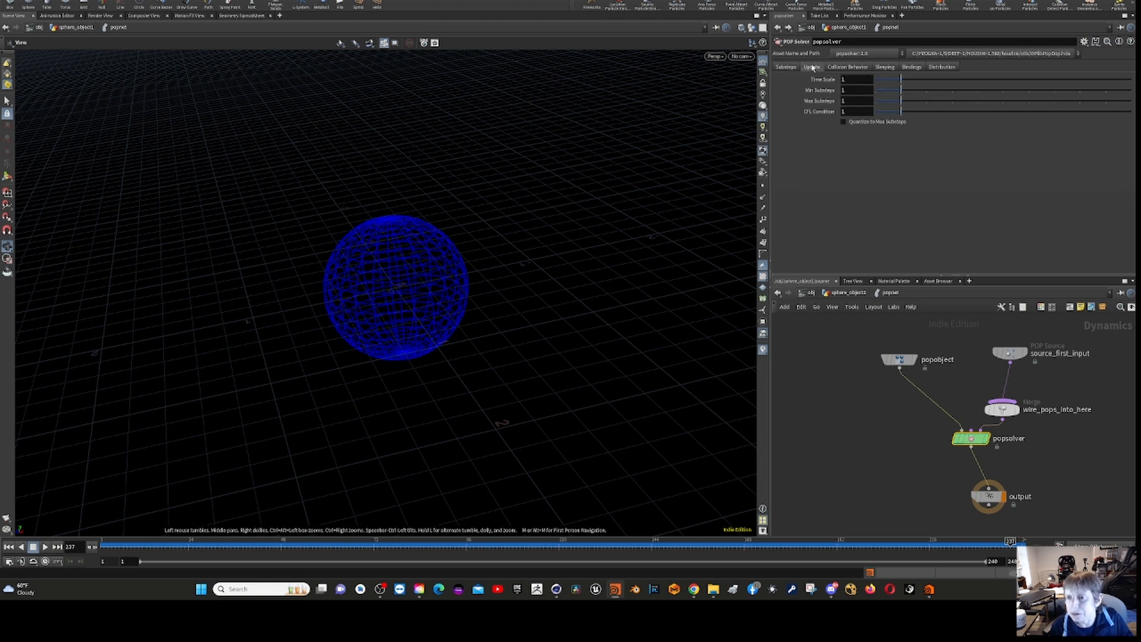
click(812, 68)
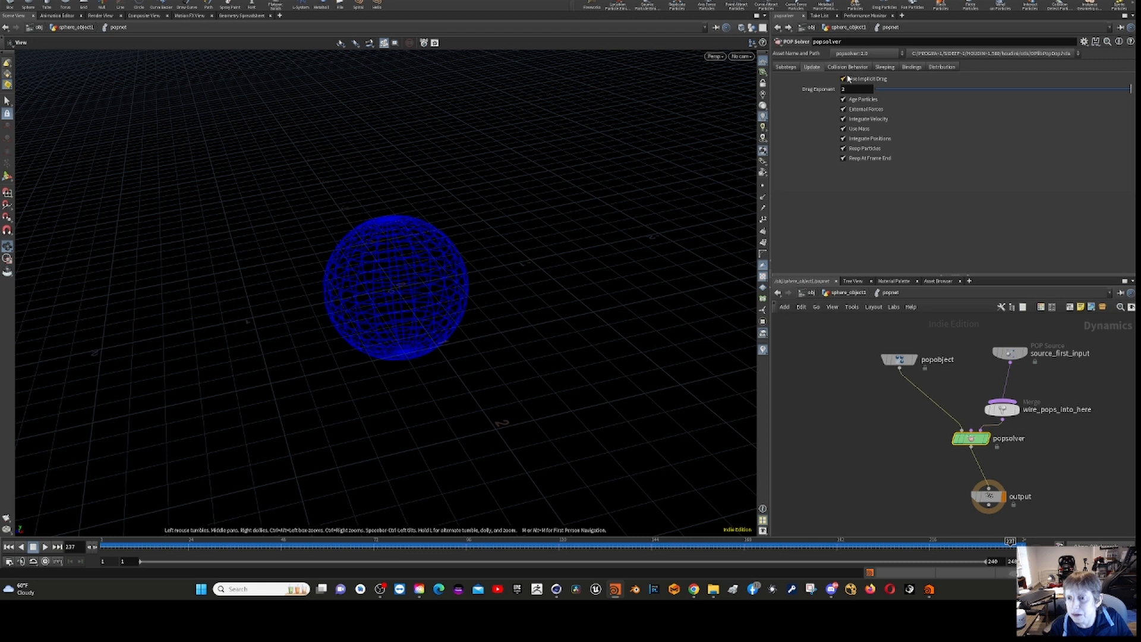
click(856, 67)
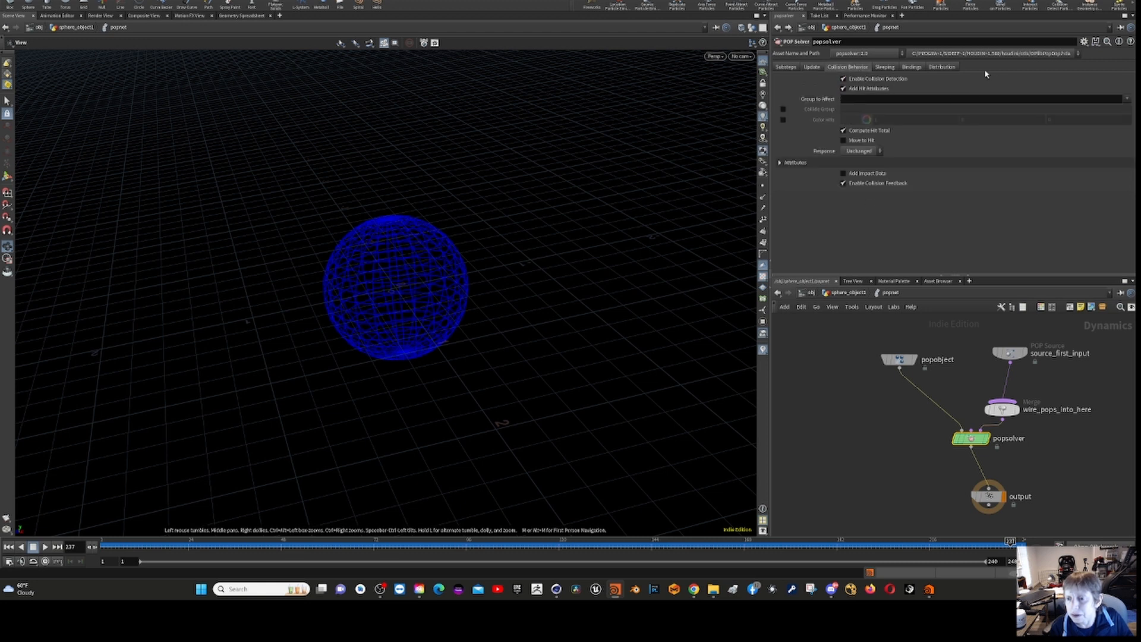
click(886, 67)
click(912, 67)
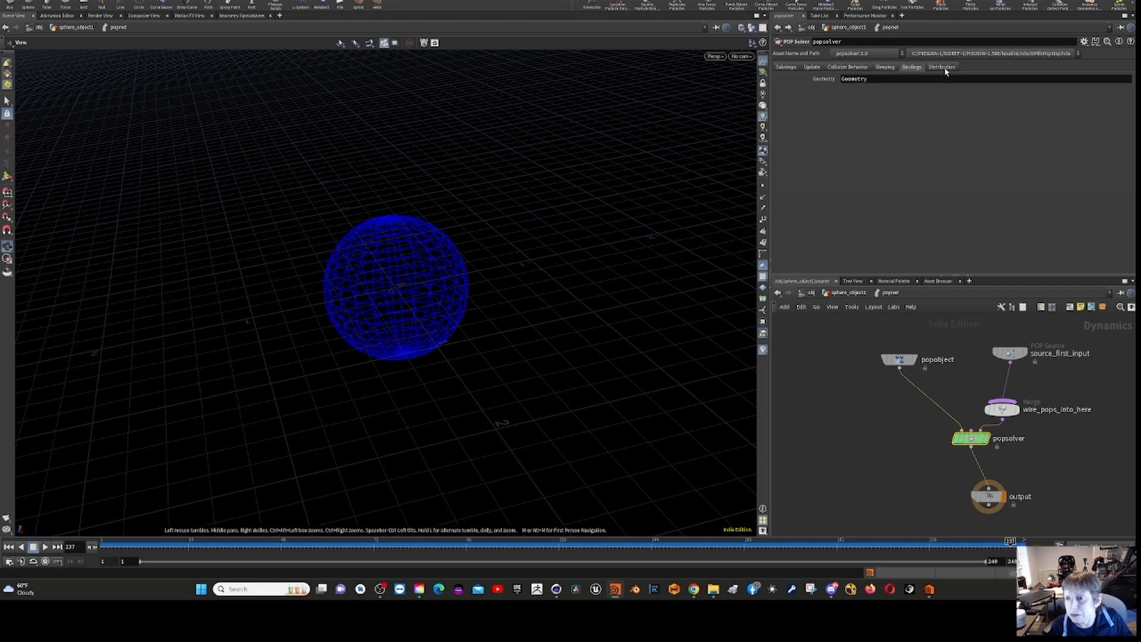
click(942, 67)
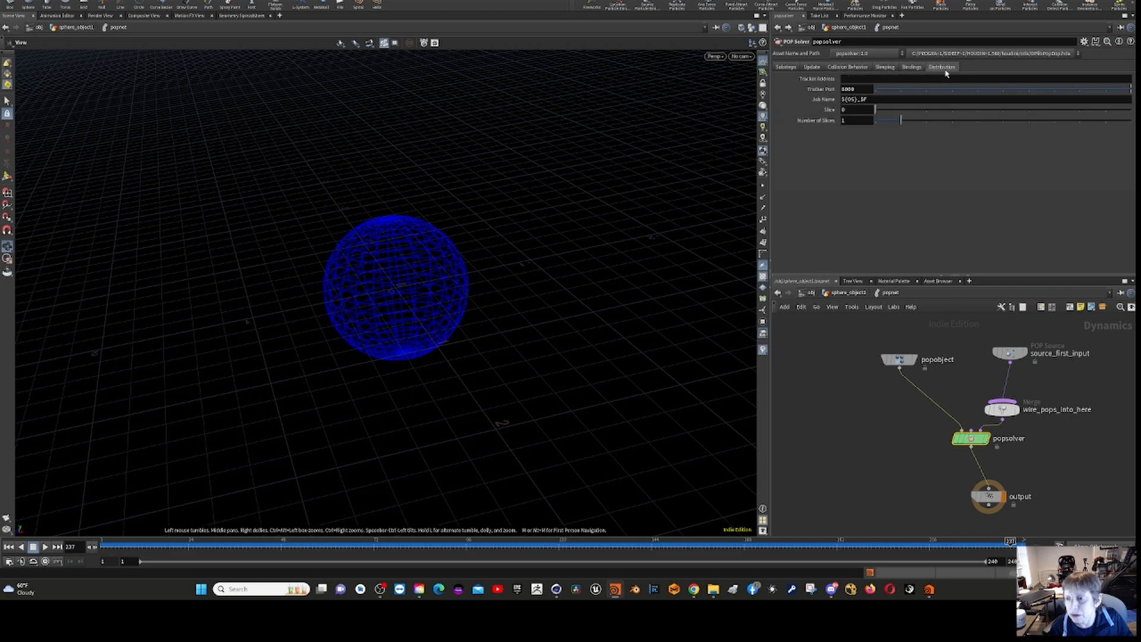
double_click(981, 439)
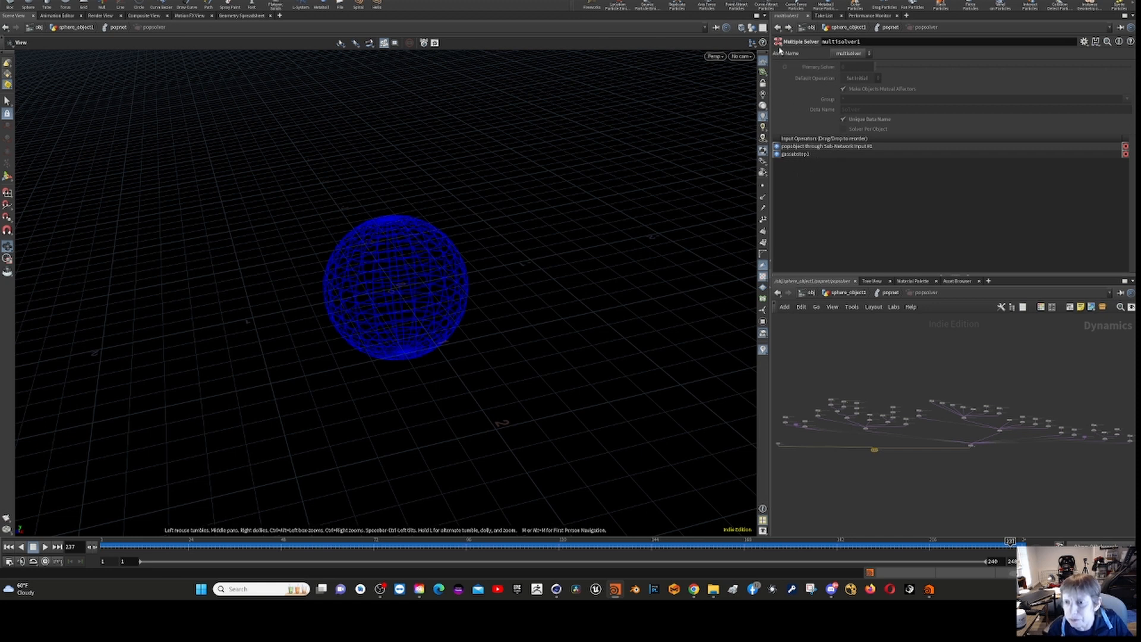
click(778, 28)
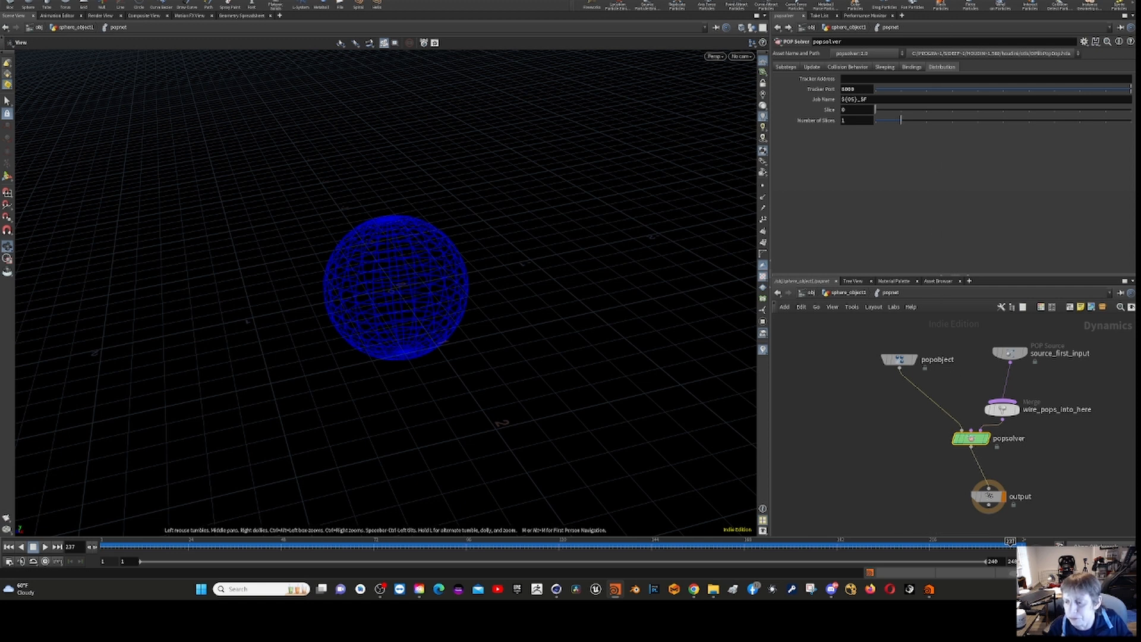
Examine the attribute, birth and source settings of the source_first_input POP Source.
click(1010, 354)
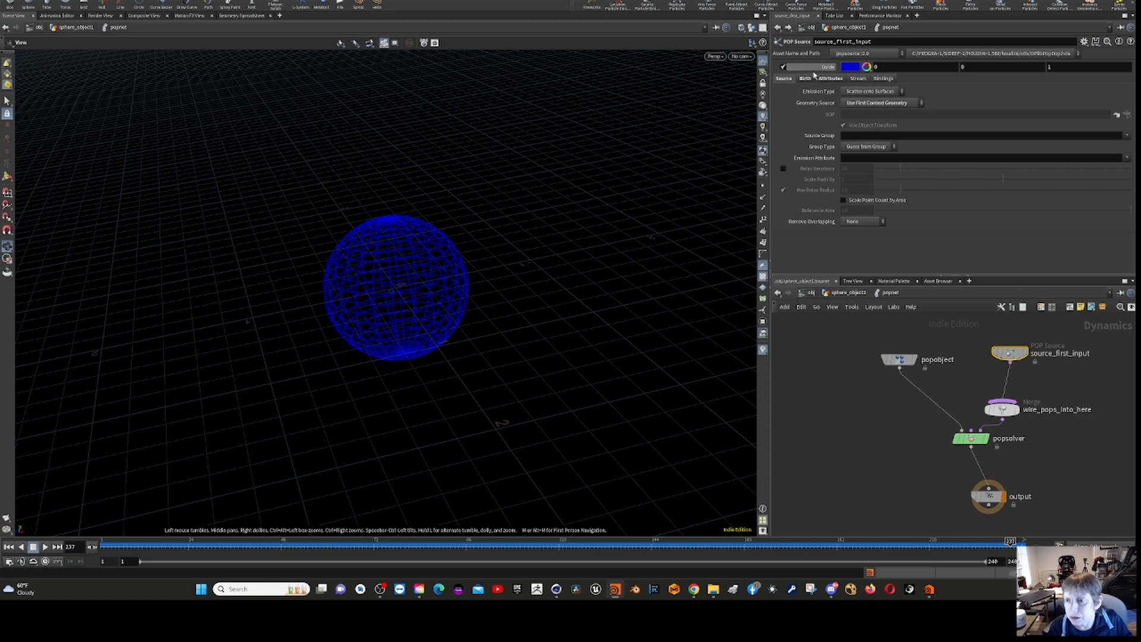
click(830, 79)
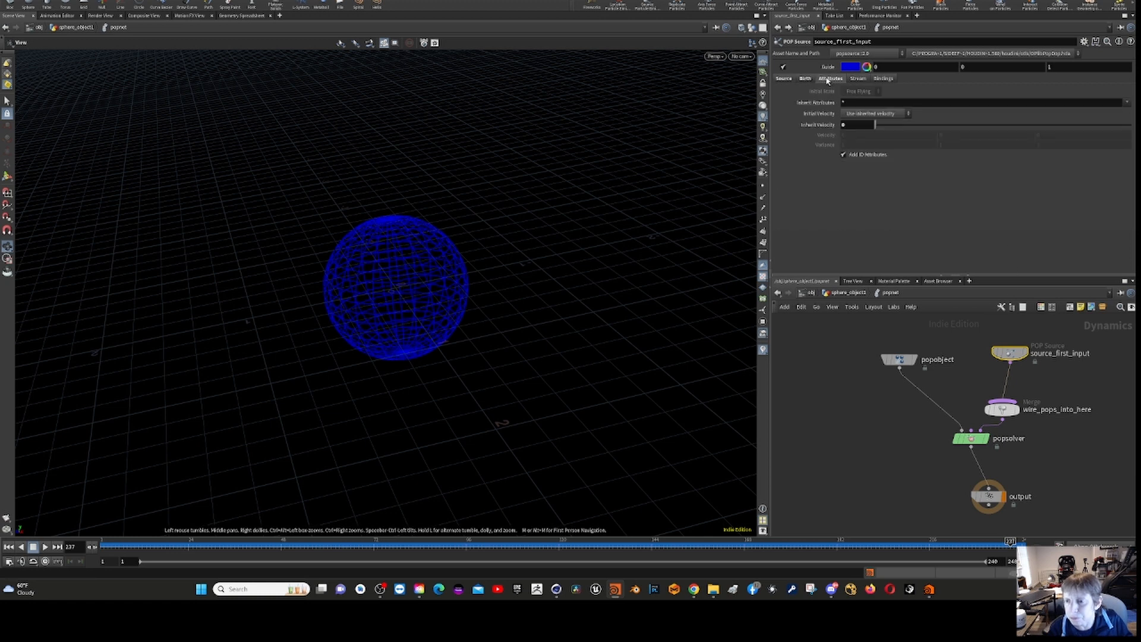
click(806, 79)
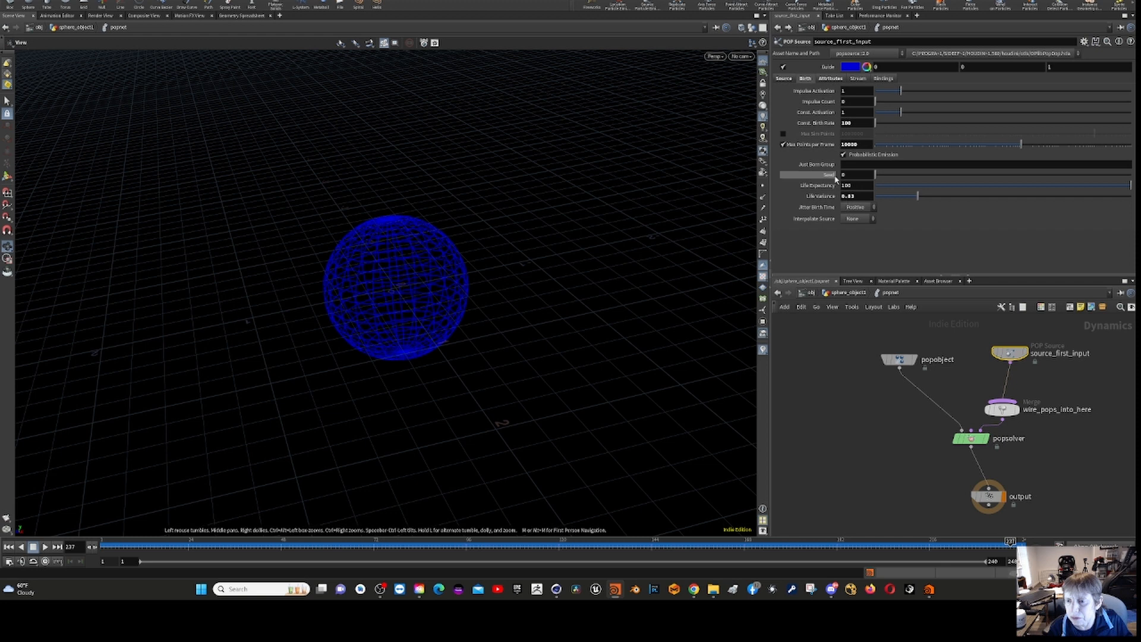
click(805, 78)
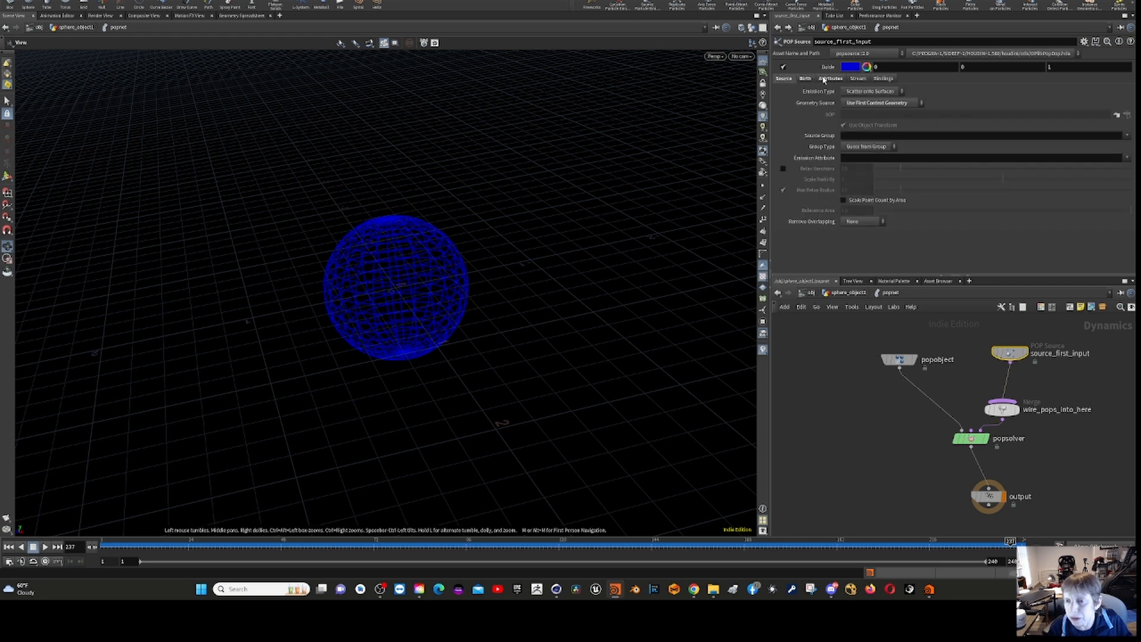
Examine the attribute settings of source_first_input and its Initial Velocity options, keeping Use Inherited Velocity.
click(825, 79)
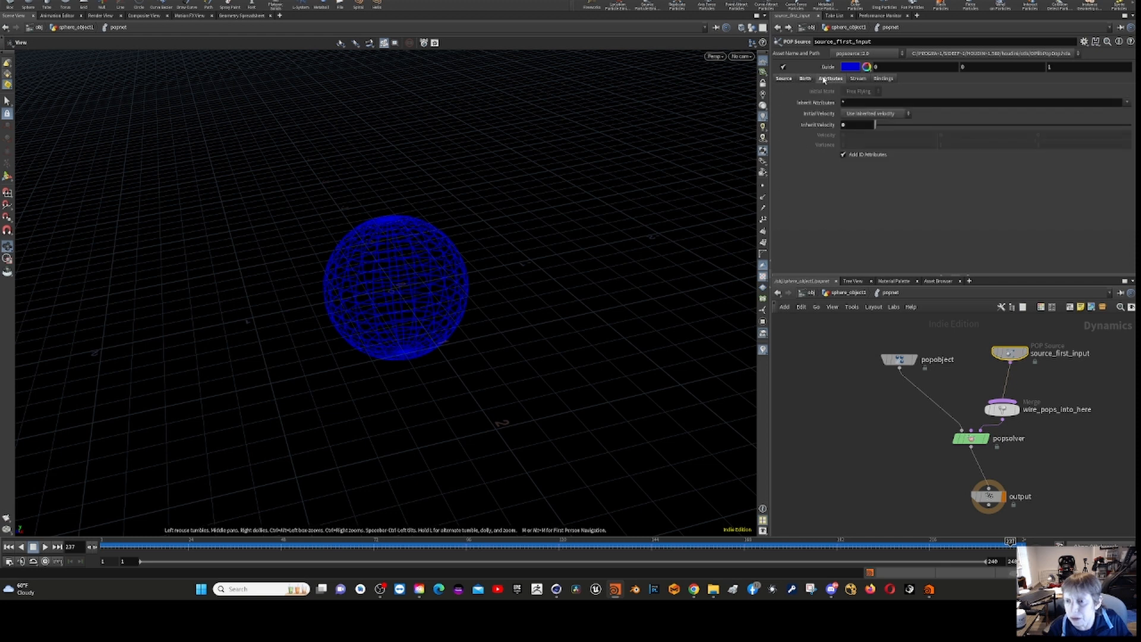
click(873, 114)
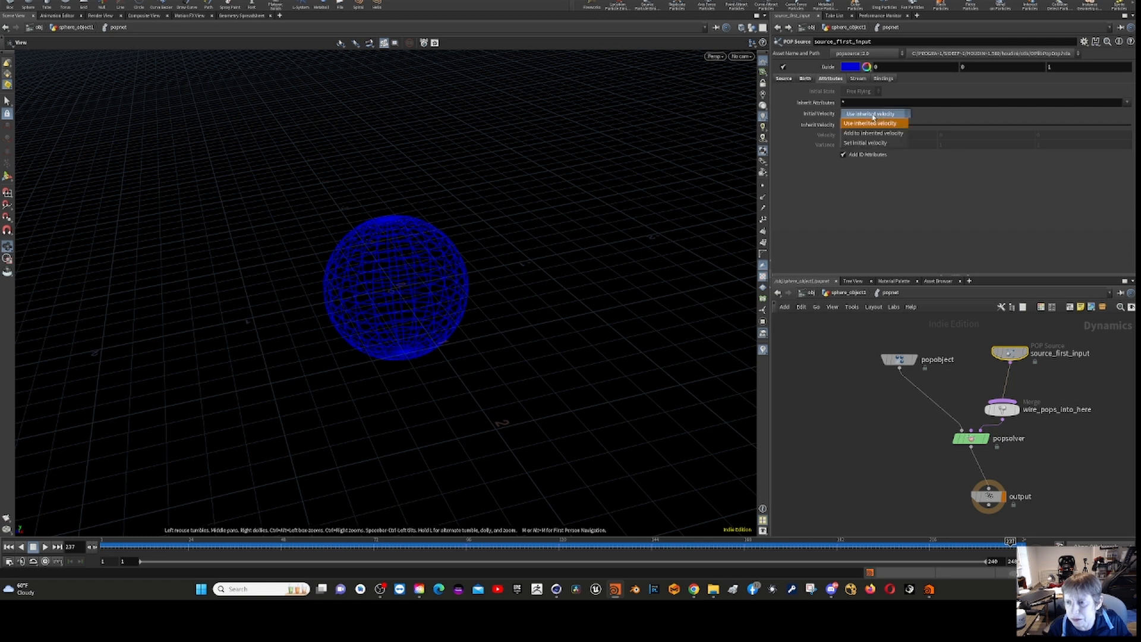
click(874, 121)
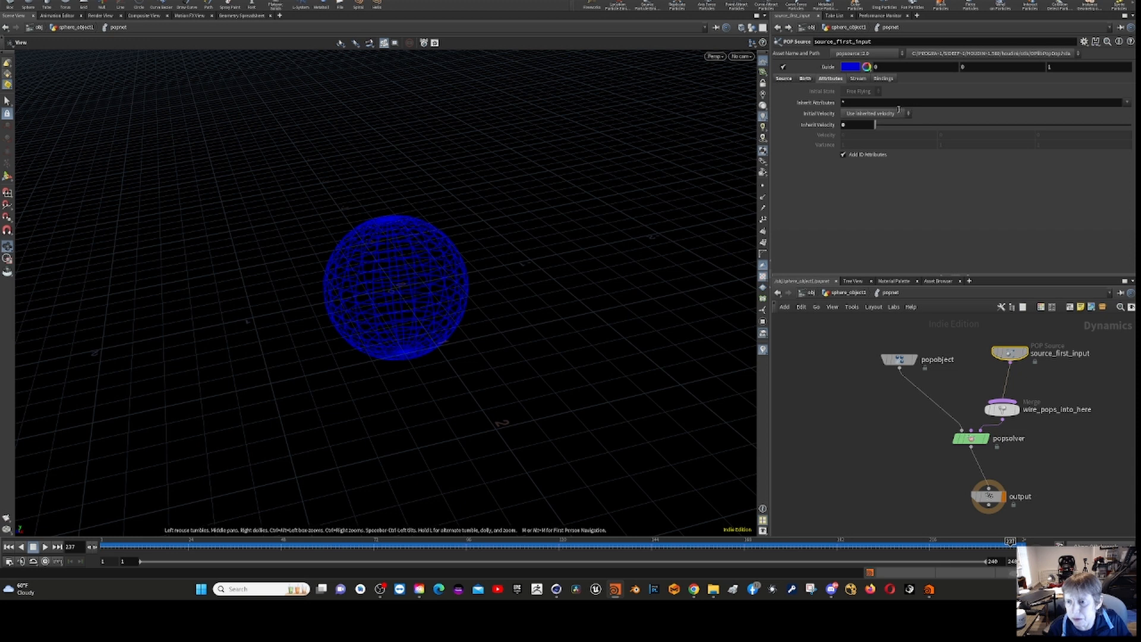
click(897, 113)
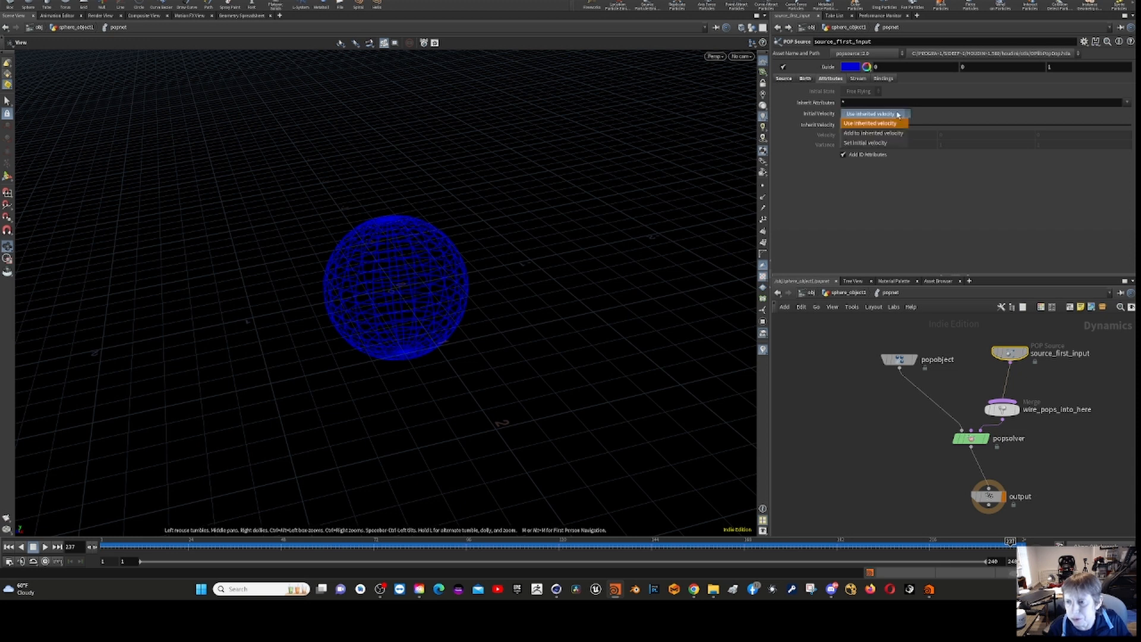
click(897, 114)
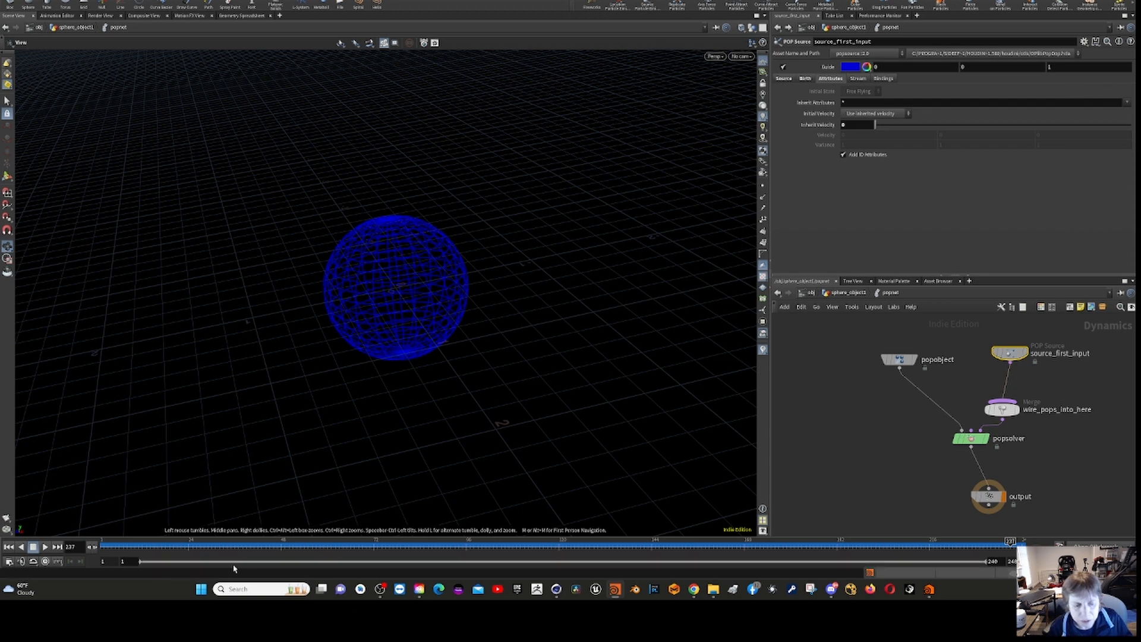
Return to the object level and play back the particle simulation on the sphere for a short stretch.
click(810, 293)
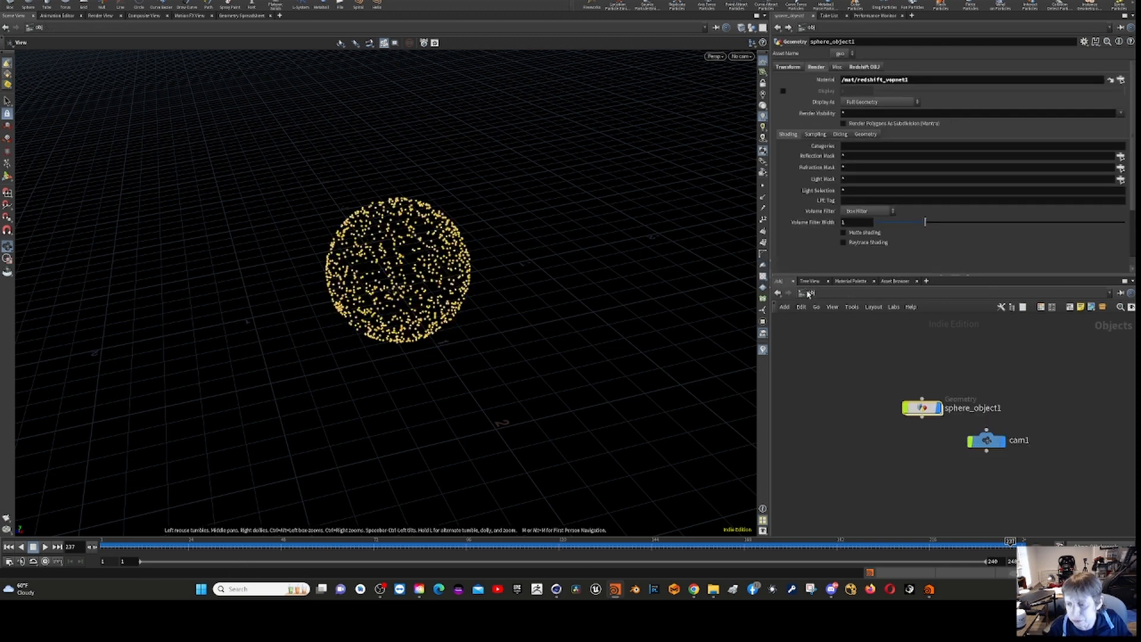
click(45, 547)
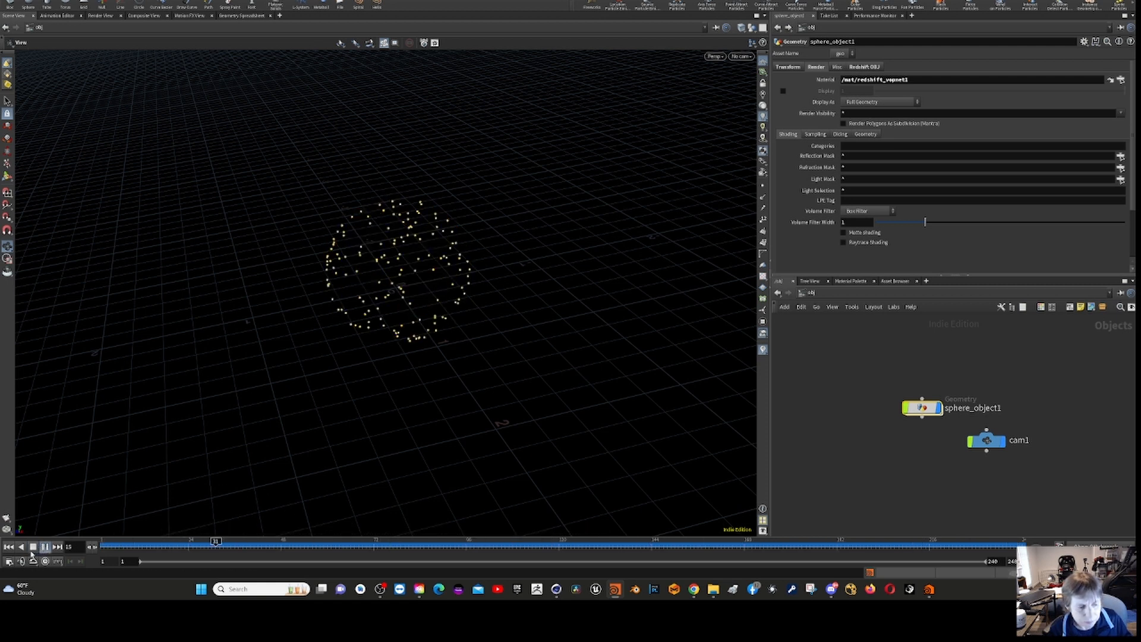
click(33, 548)
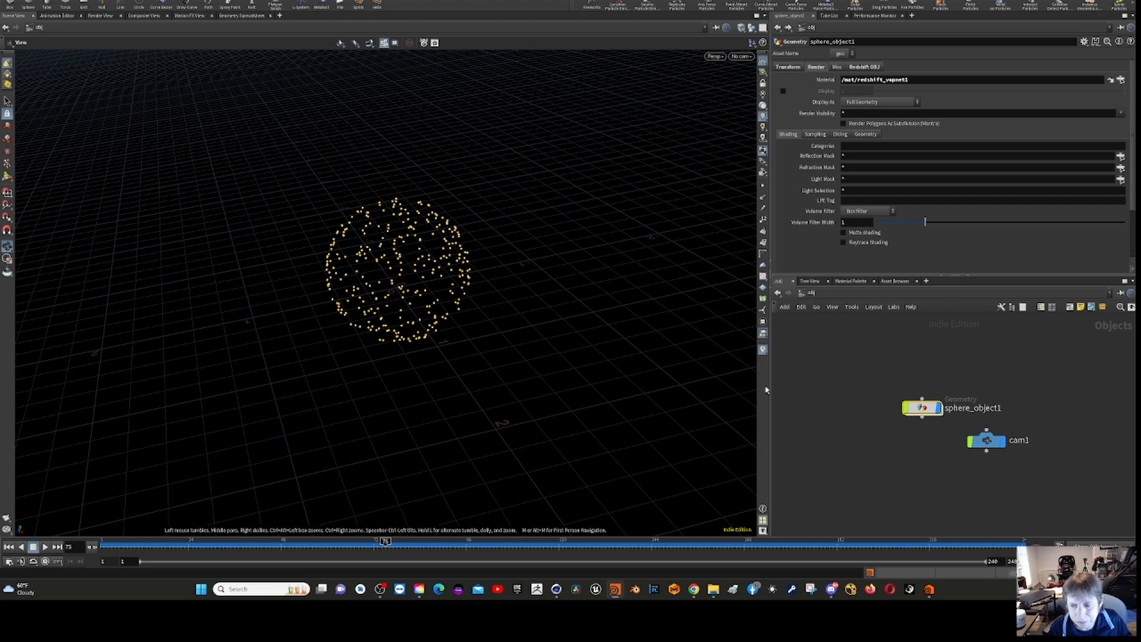
Open sphere_object1, examine the color1 node's color type, seed and attribute settings, and play the simulation to watch the particle colors.
double_click(922, 416)
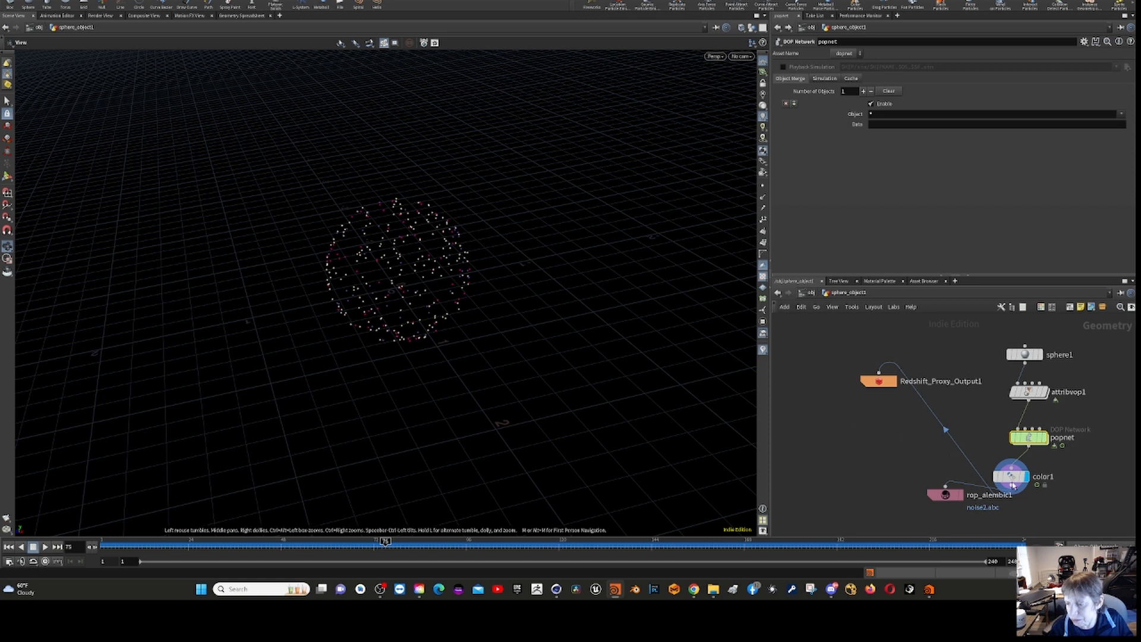
mouse_move(1013, 482)
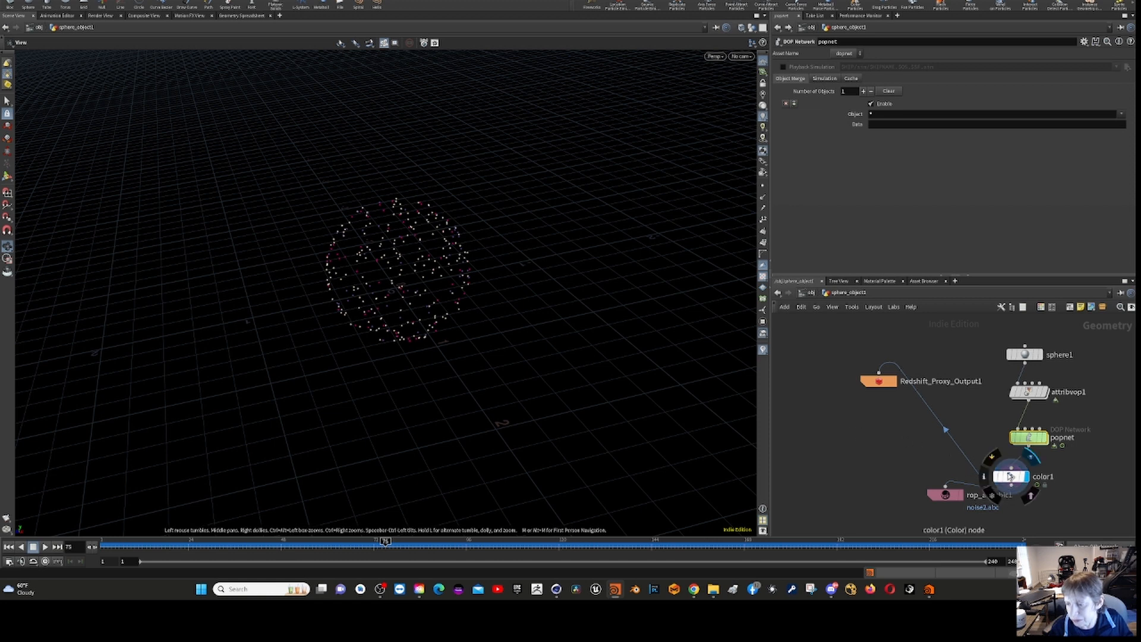
mouse_move(1031, 445)
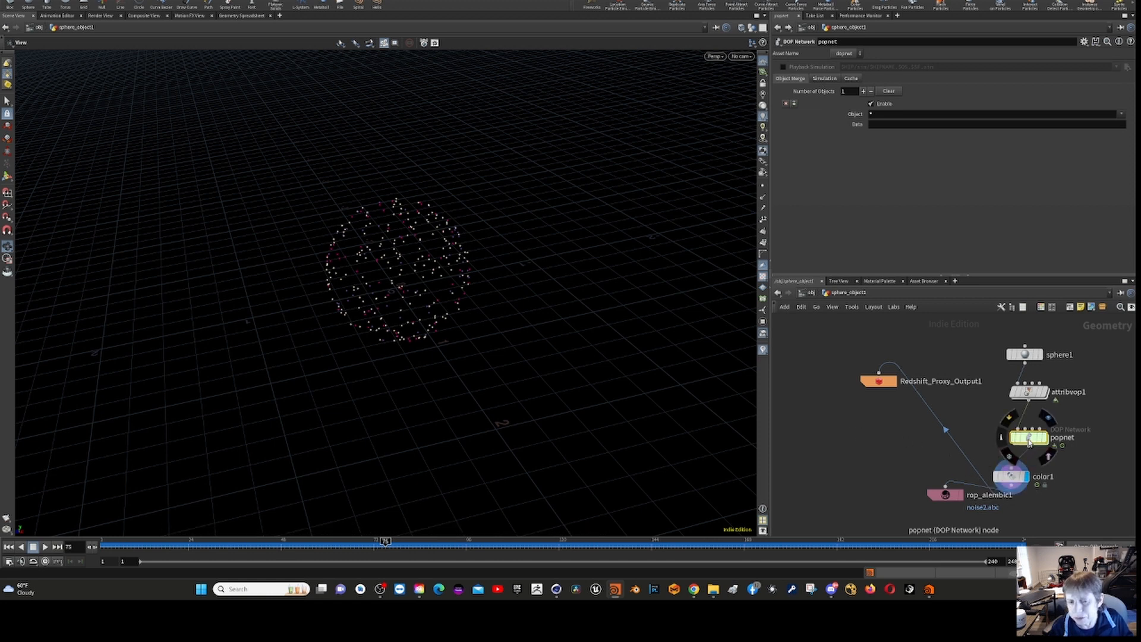
click(1015, 481)
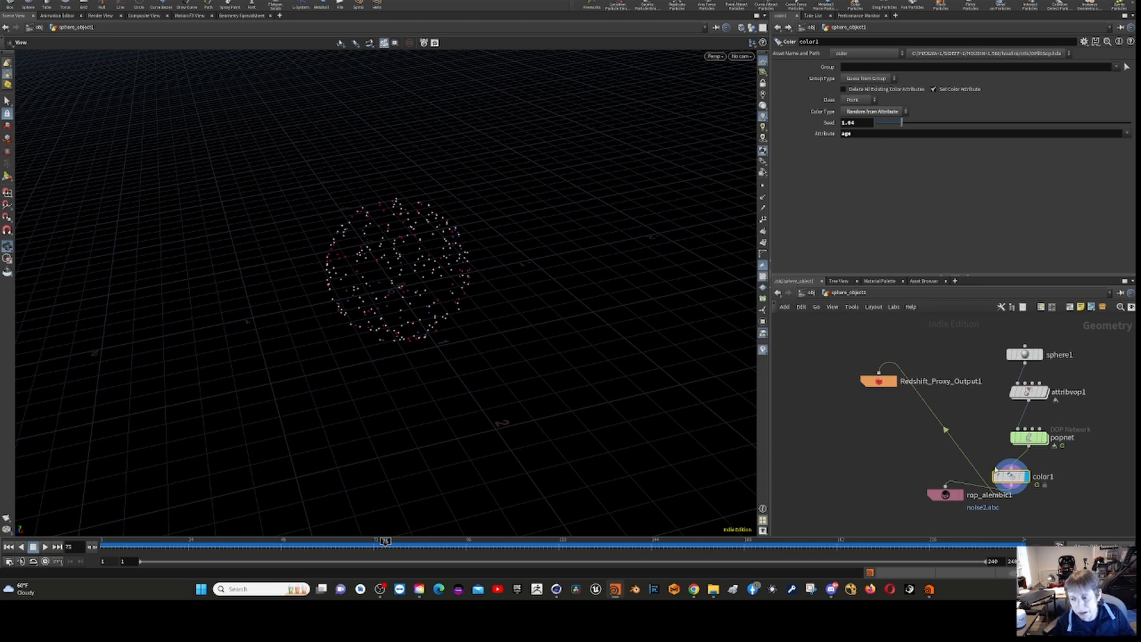
mouse_move(1011, 478)
drag(1011, 478, 1010, 475)
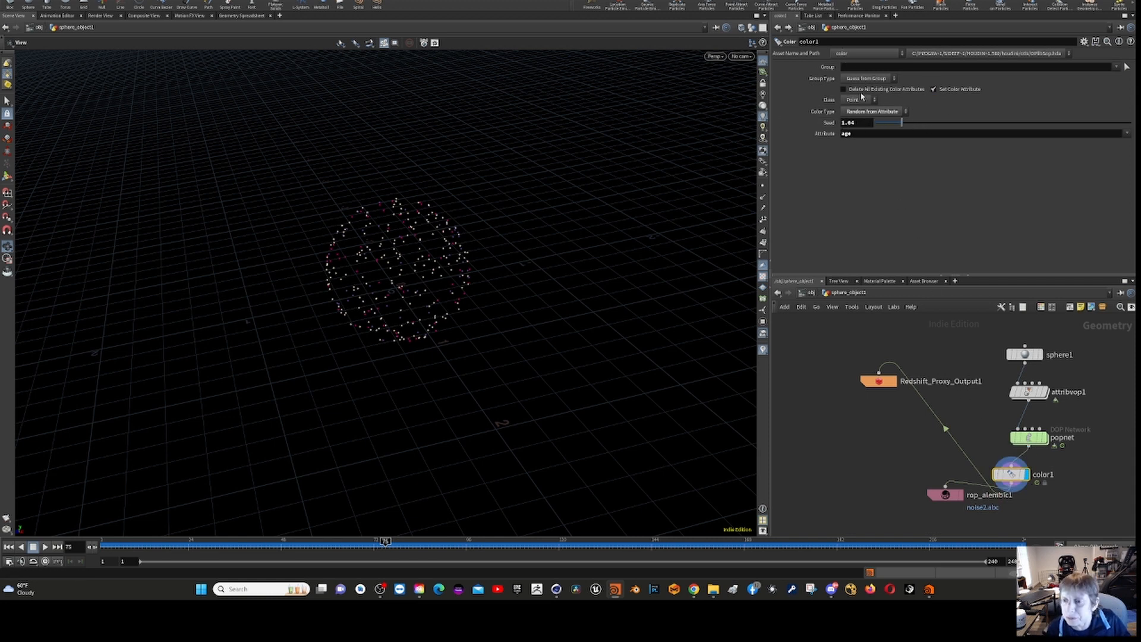
click(45, 547)
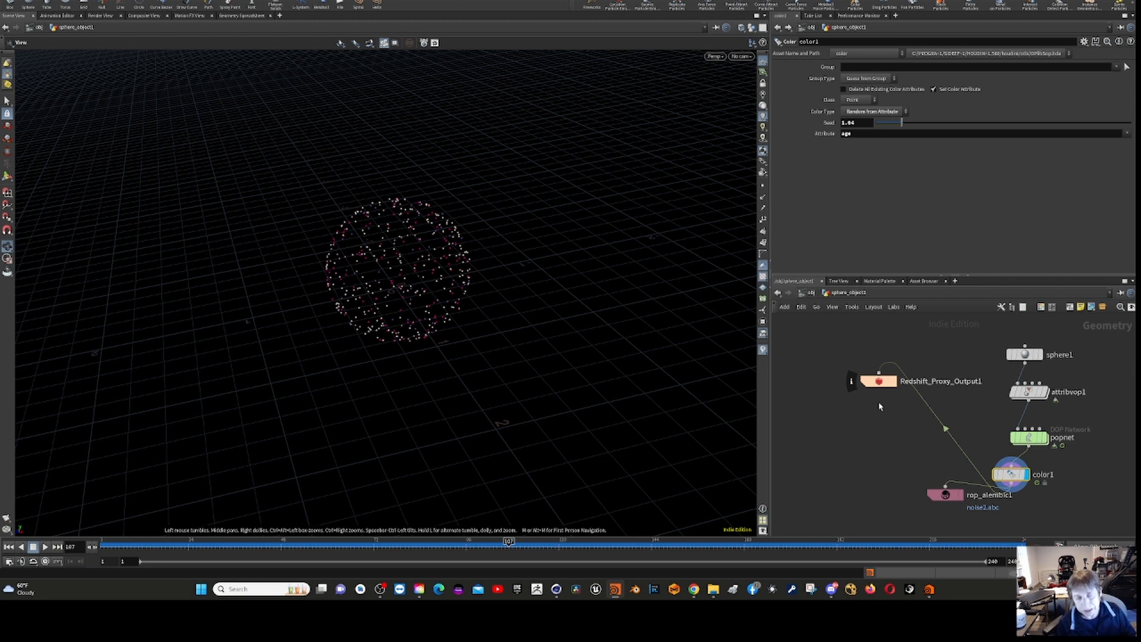
Review the rop_alembic1 export settings and look inside attribvop1 at the link from geometryvopglobal1 to geometryvopoutput1.
click(947, 496)
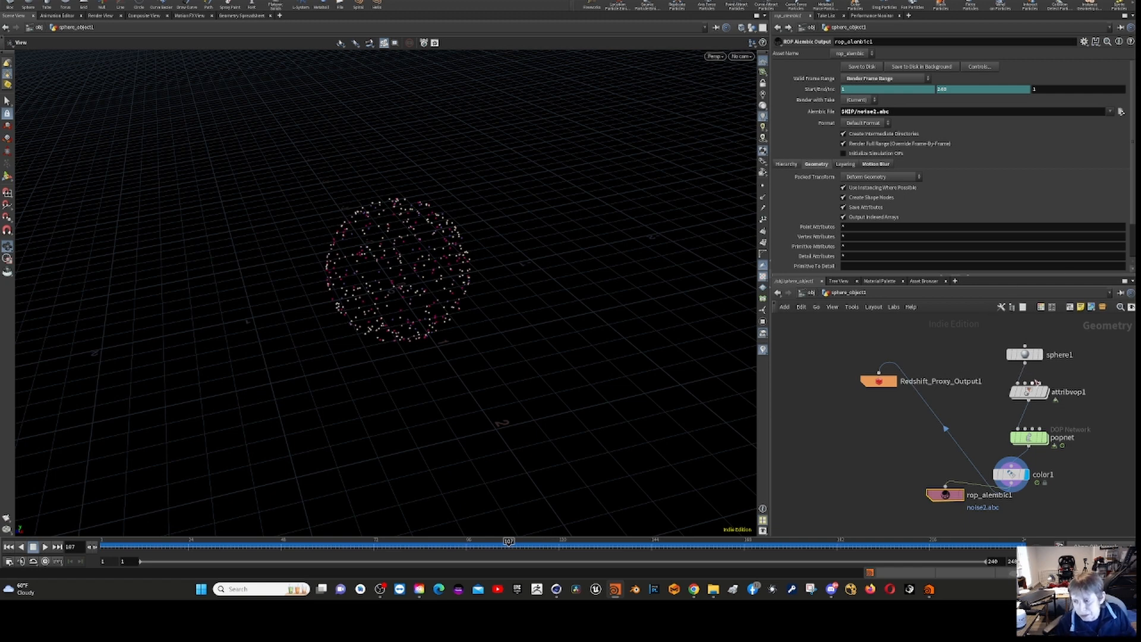
double_click(1036, 393)
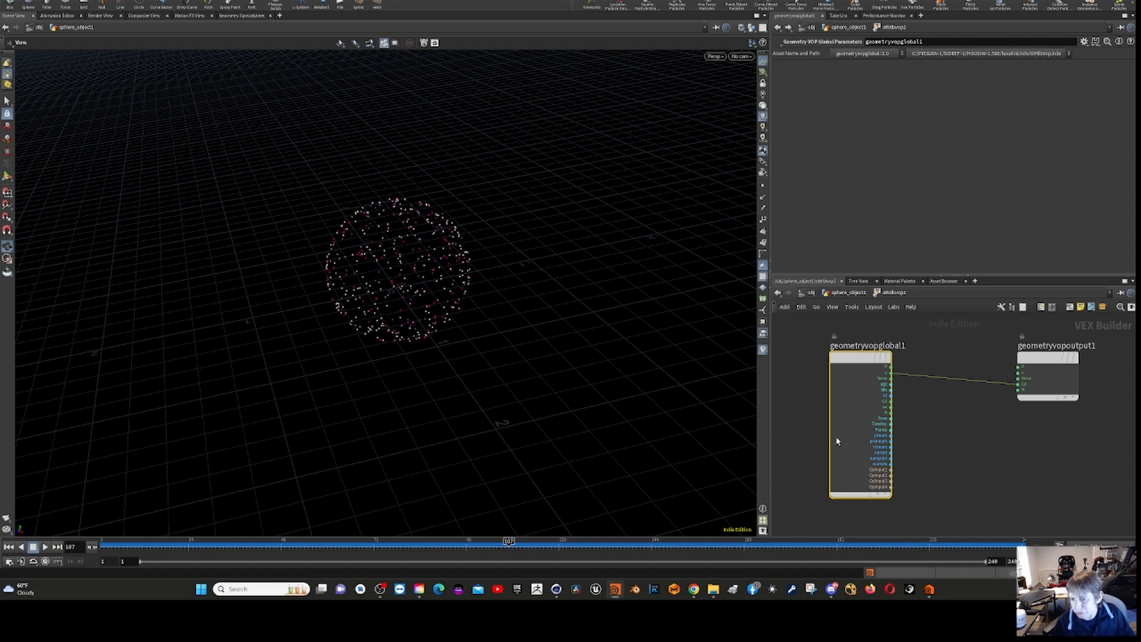
mouse_move(858, 373)
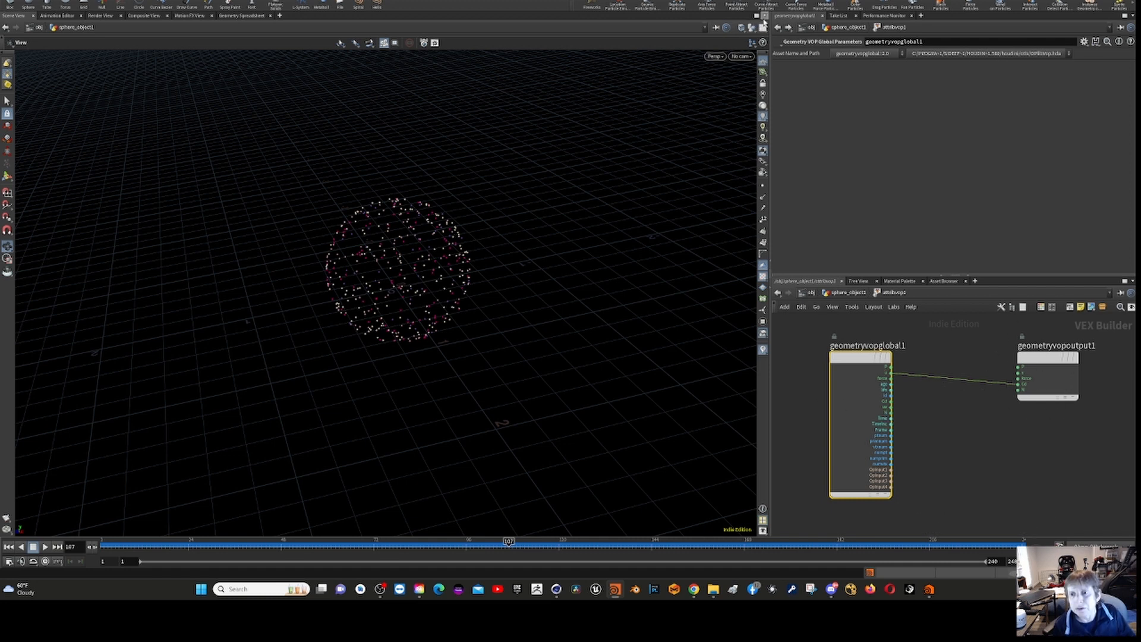
Split the scene view pane top/bottom and add a Geometry Spreadsheet to the lower pane.
click(765, 18)
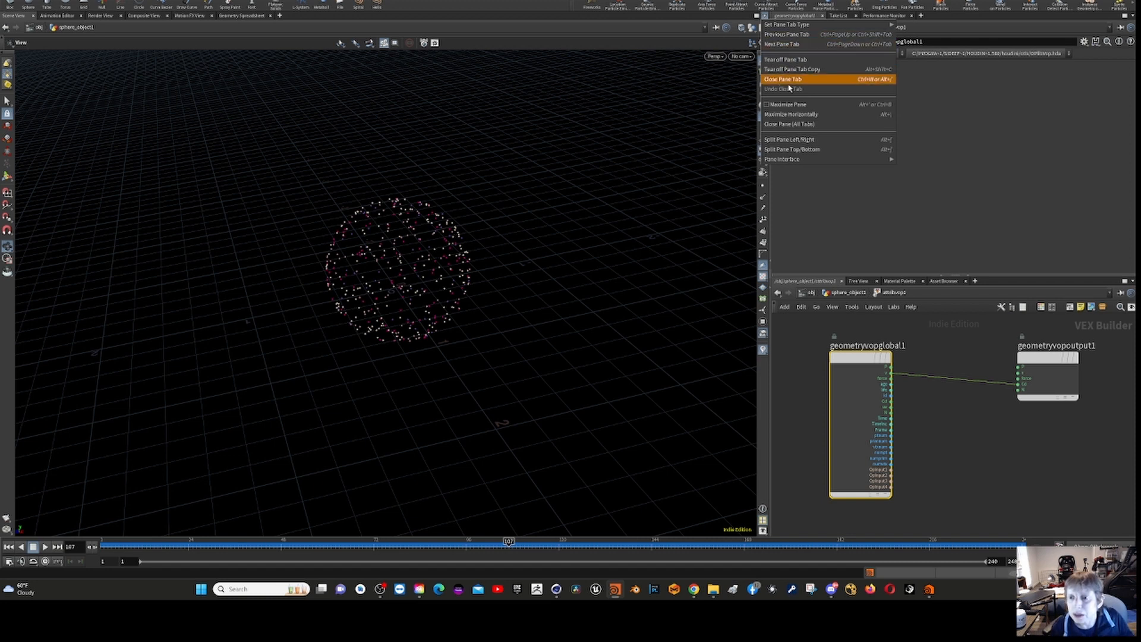
click(790, 149)
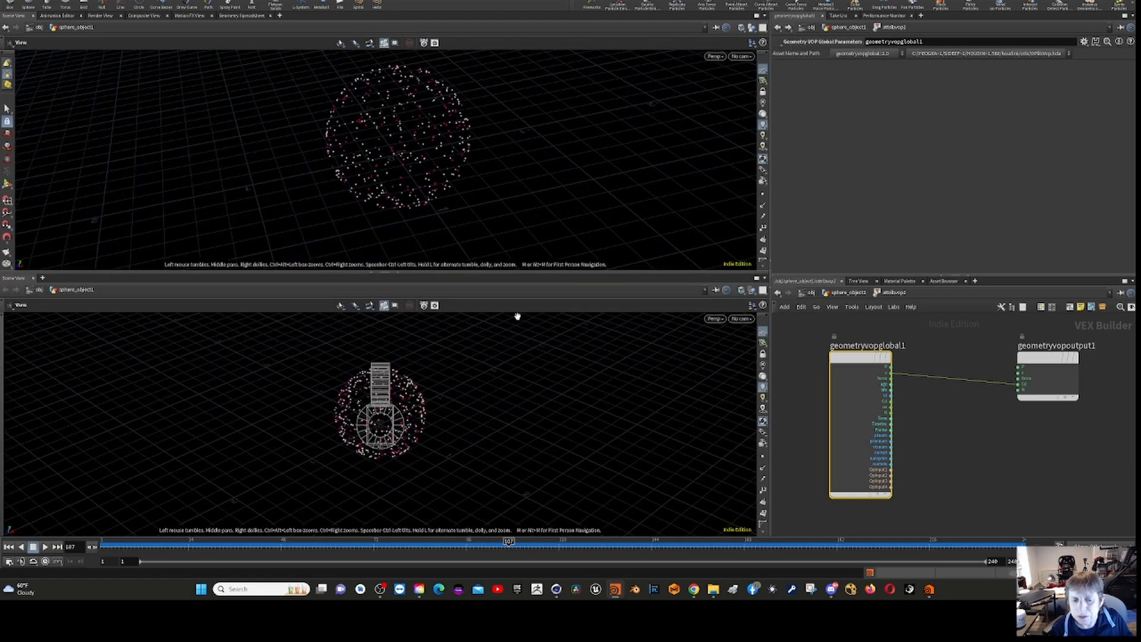
click(42, 278)
mouse_move(70, 297)
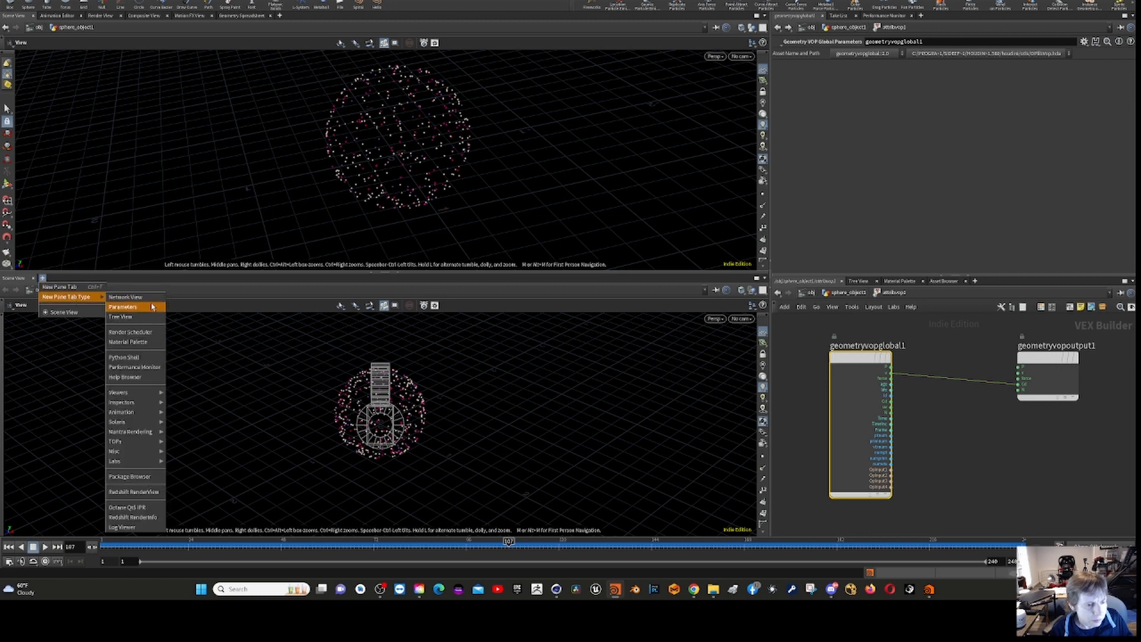
mouse_move(154, 406)
click(187, 403)
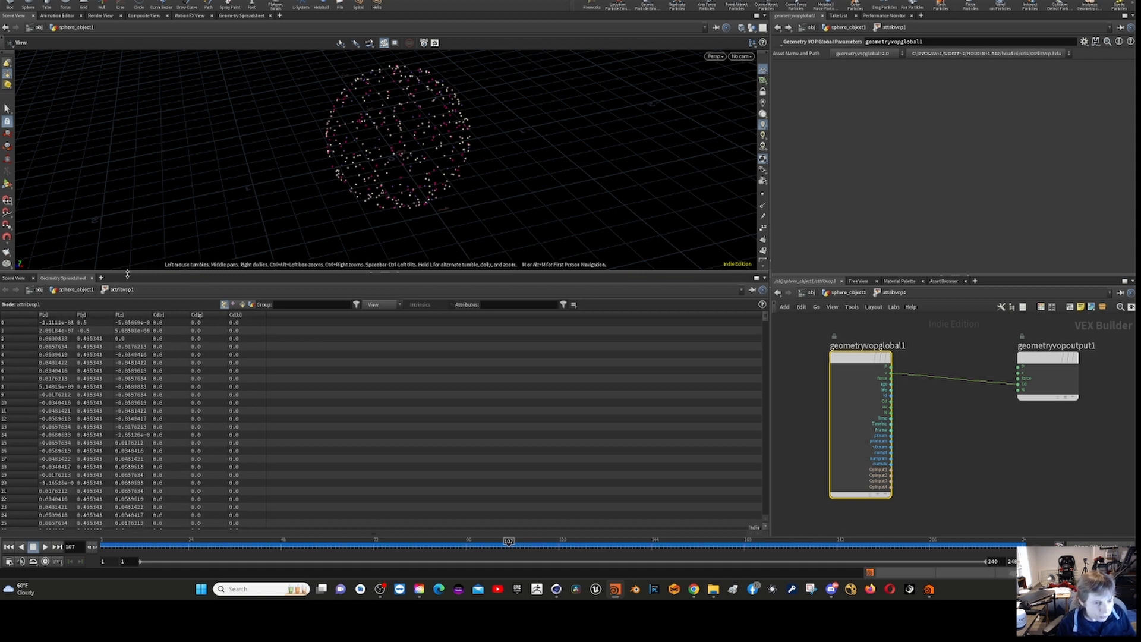
scroll(243, 392, down, 1)
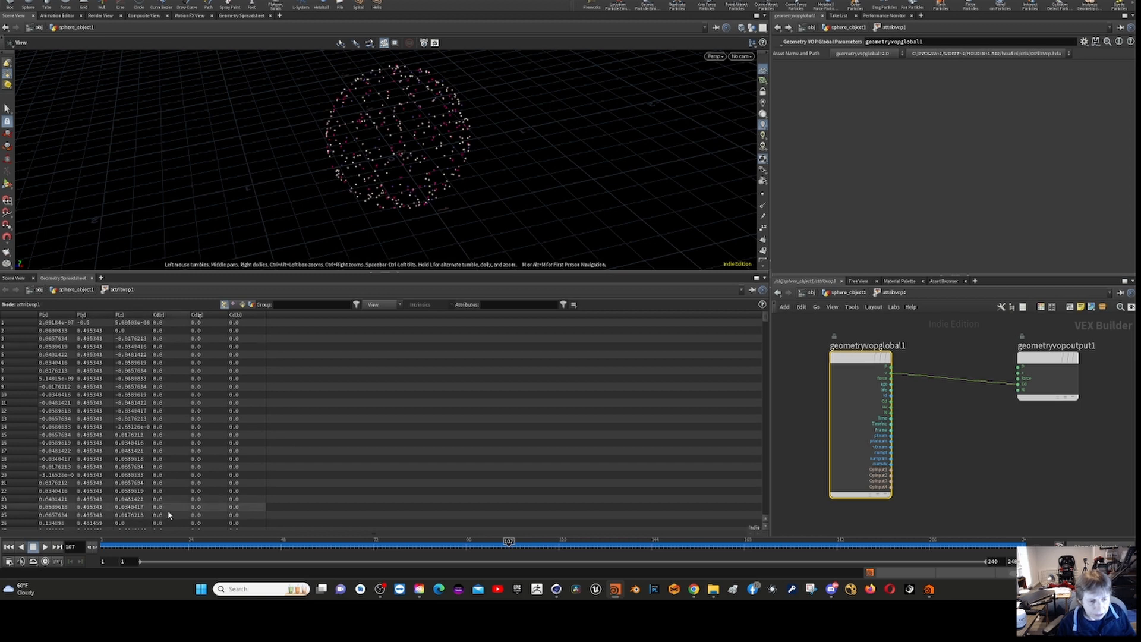
Return to the object level and examine the particles' position, age and color values throughout the Geometry Spreadsheet.
click(810, 294)
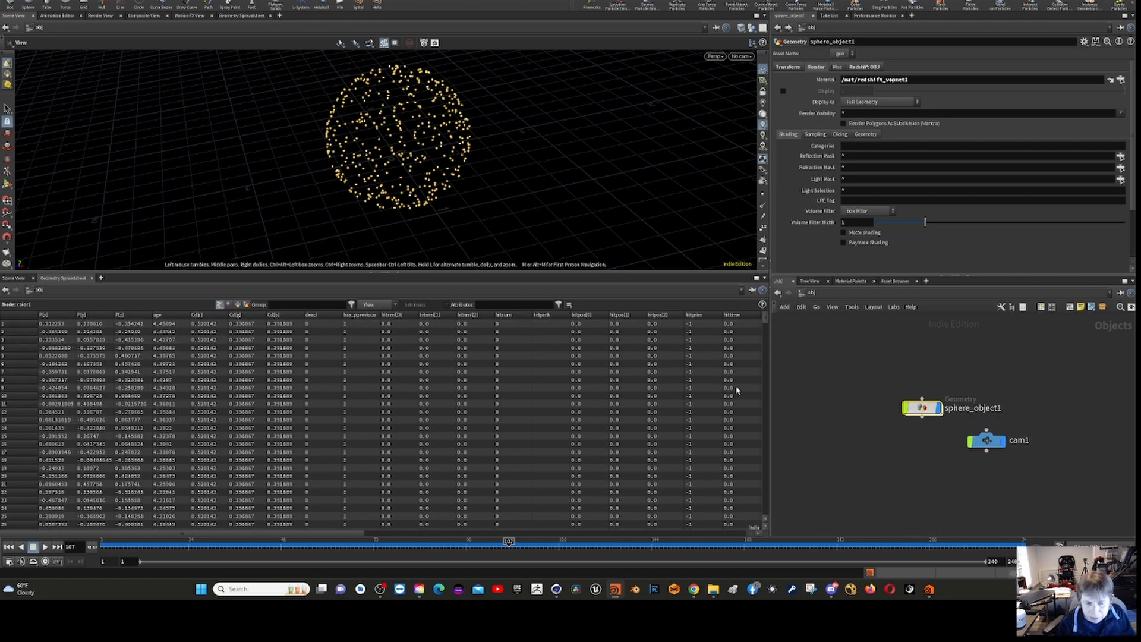
scroll(250, 491, down, 4)
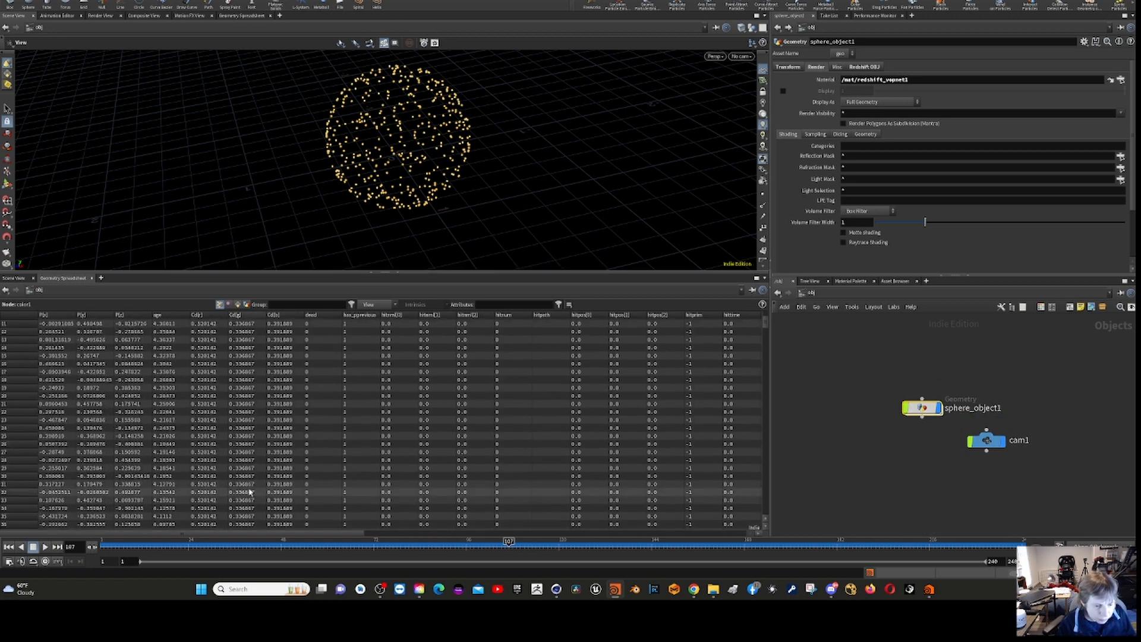
scroll(249, 491, down, 5)
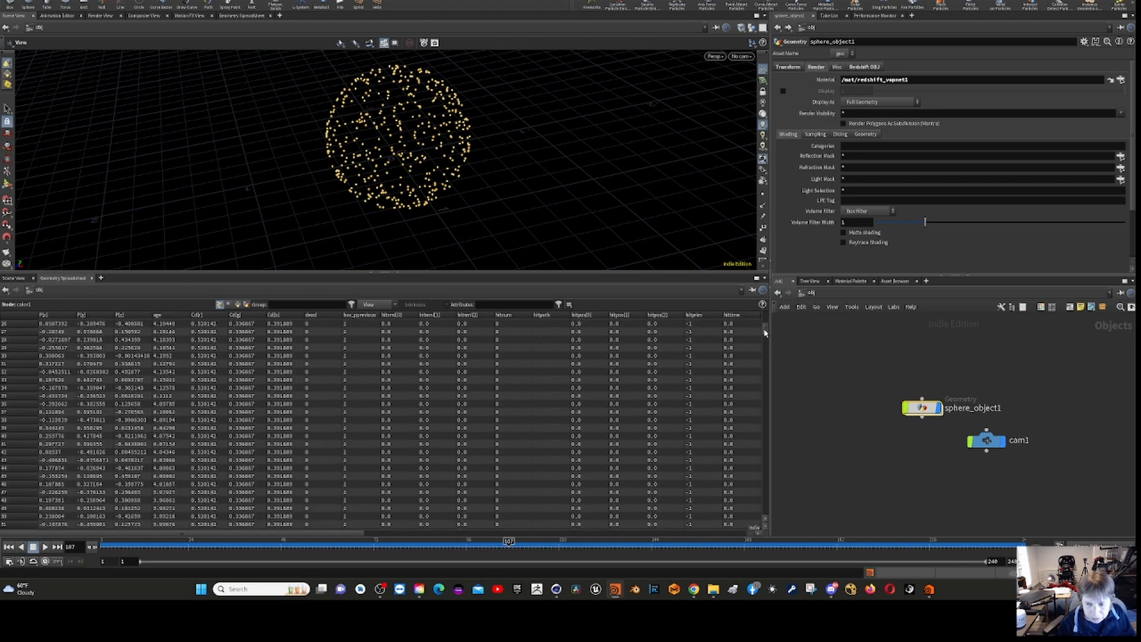
drag(766, 328, 776, 516)
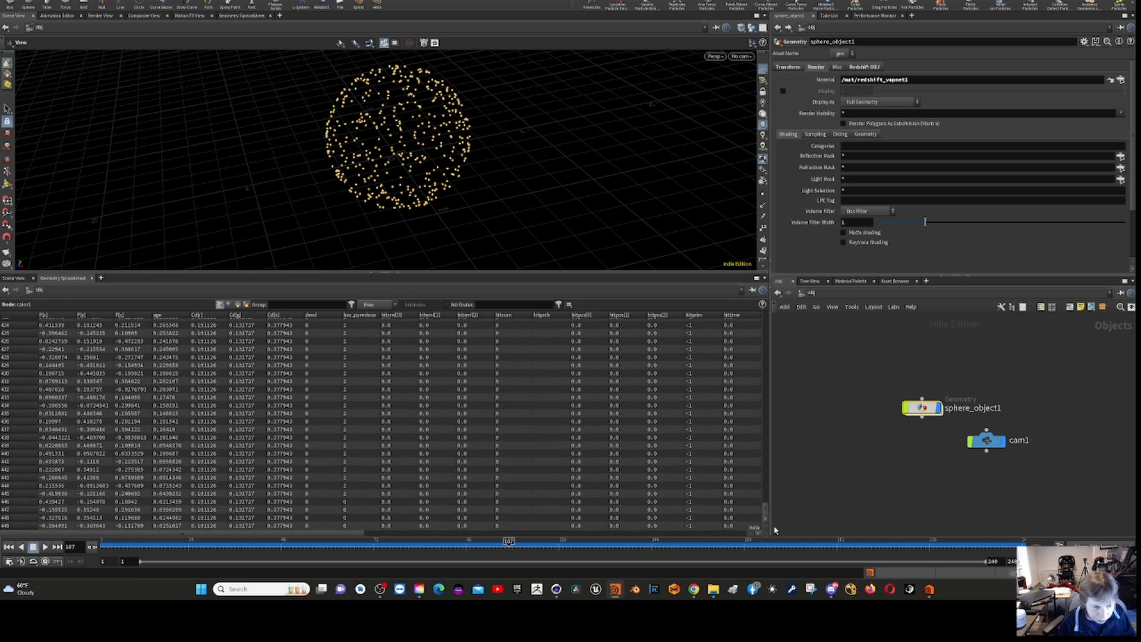
drag(775, 529, 766, 452)
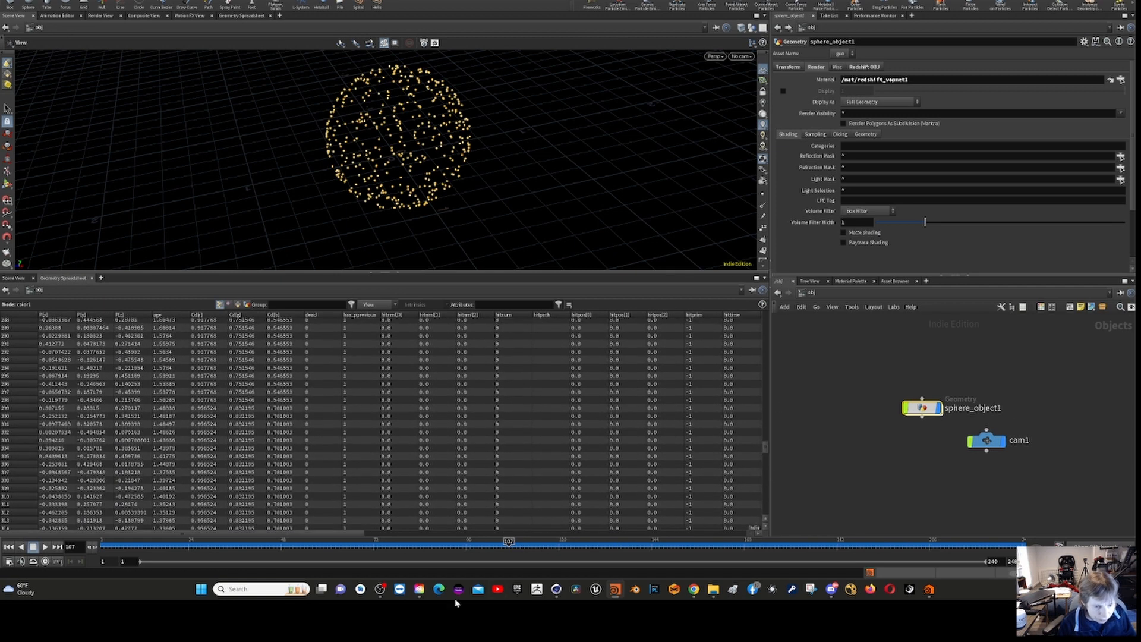
Compare the spreadsheet's particle rows and age and color values at frame 3 and frame 205.
drag(509, 541, 107, 578)
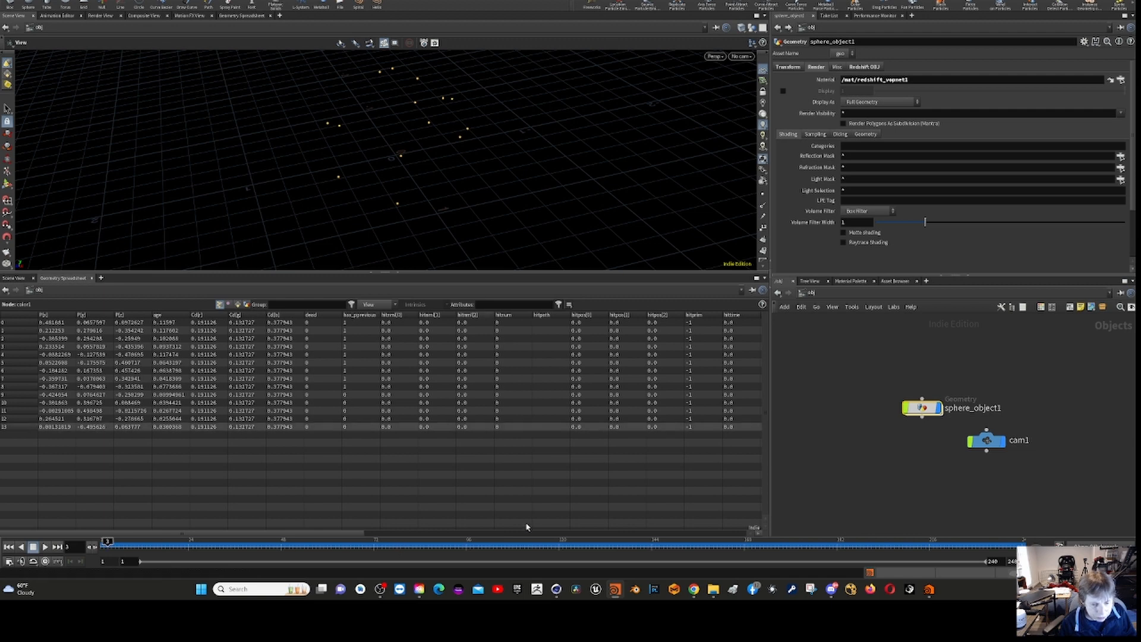
click(888, 545)
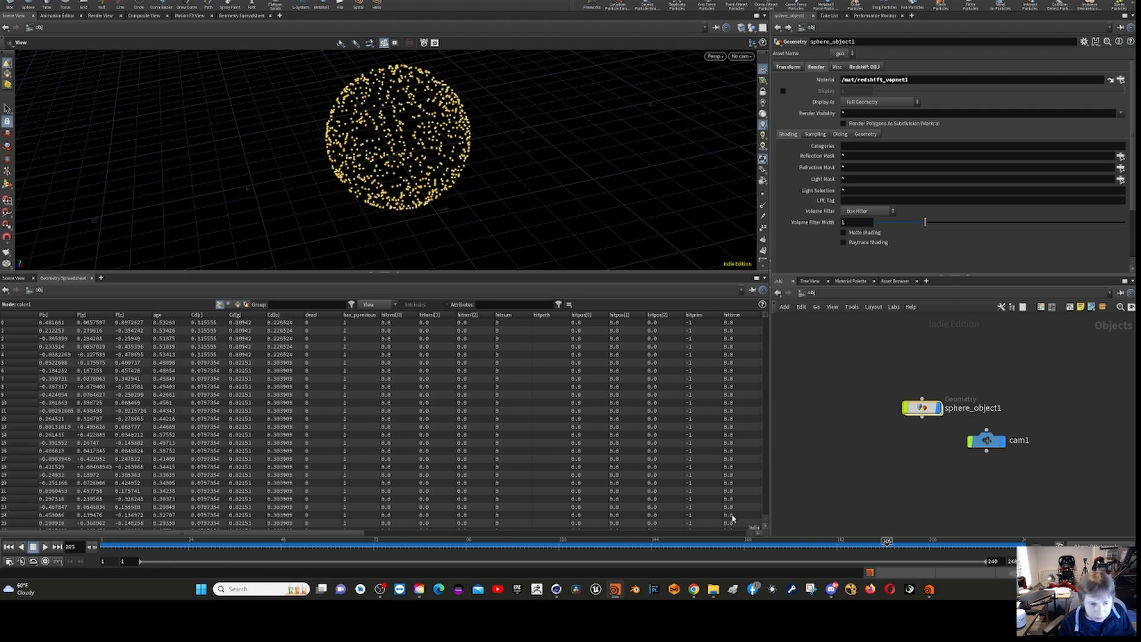
scroll(269, 462, down, 3)
scroll(301, 417, down, 2)
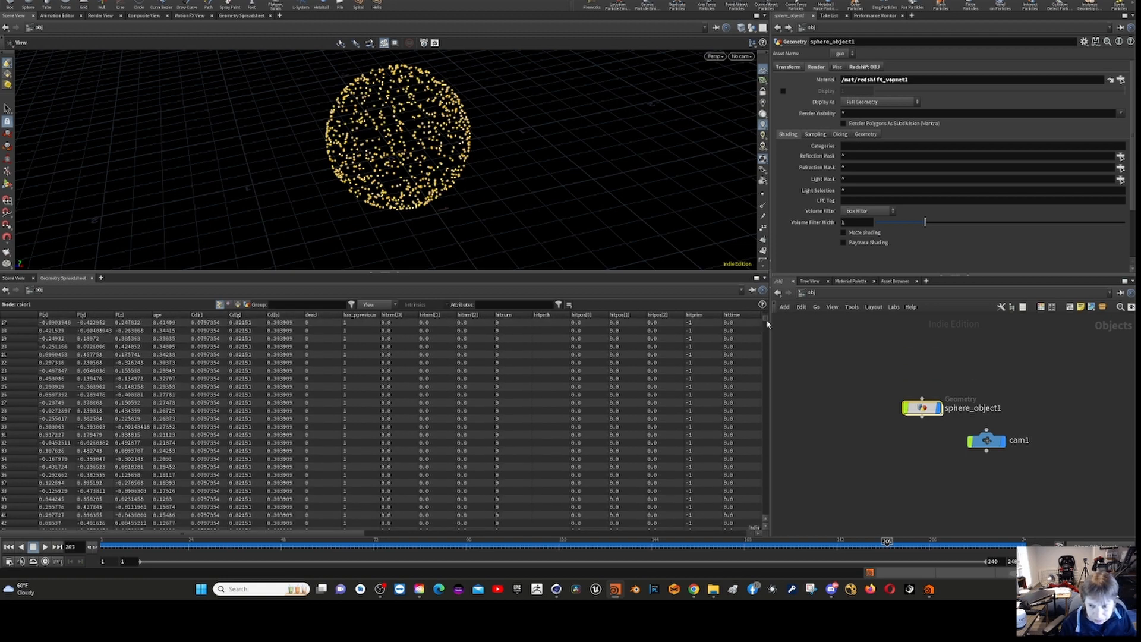
mouse_move(765, 329)
mouse_down()
mouse_move(754, 521)
mouse_move(780, 338)
mouse_up()
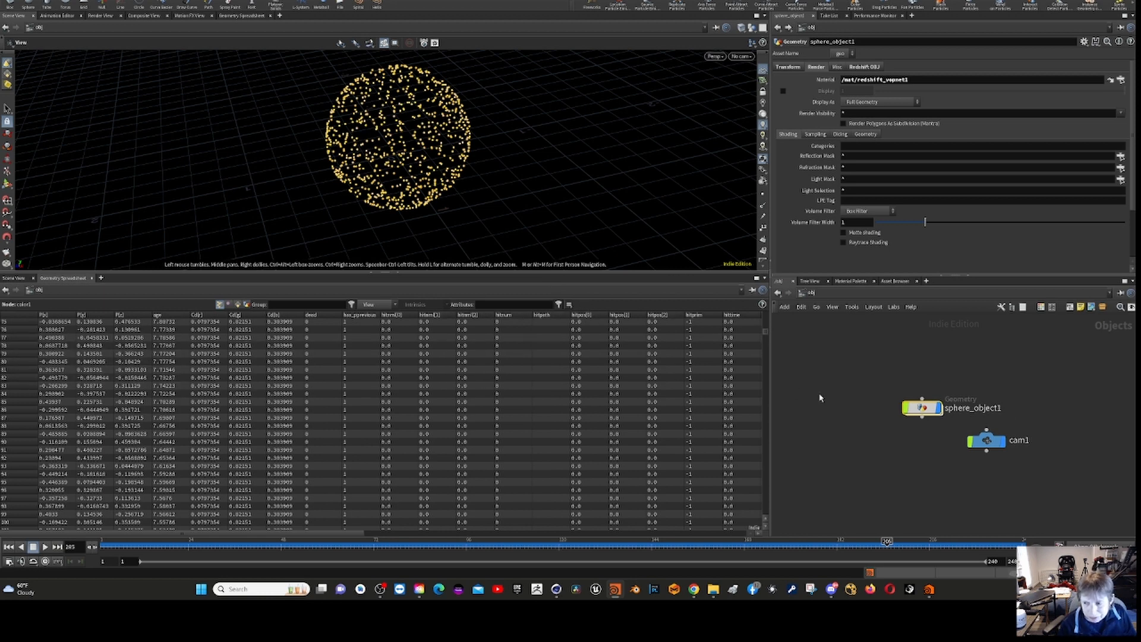
Reopen sphere_object1 and inspect the color1 node's settings and point attributes in the Geometry Spreadsheet.
double_click(927, 410)
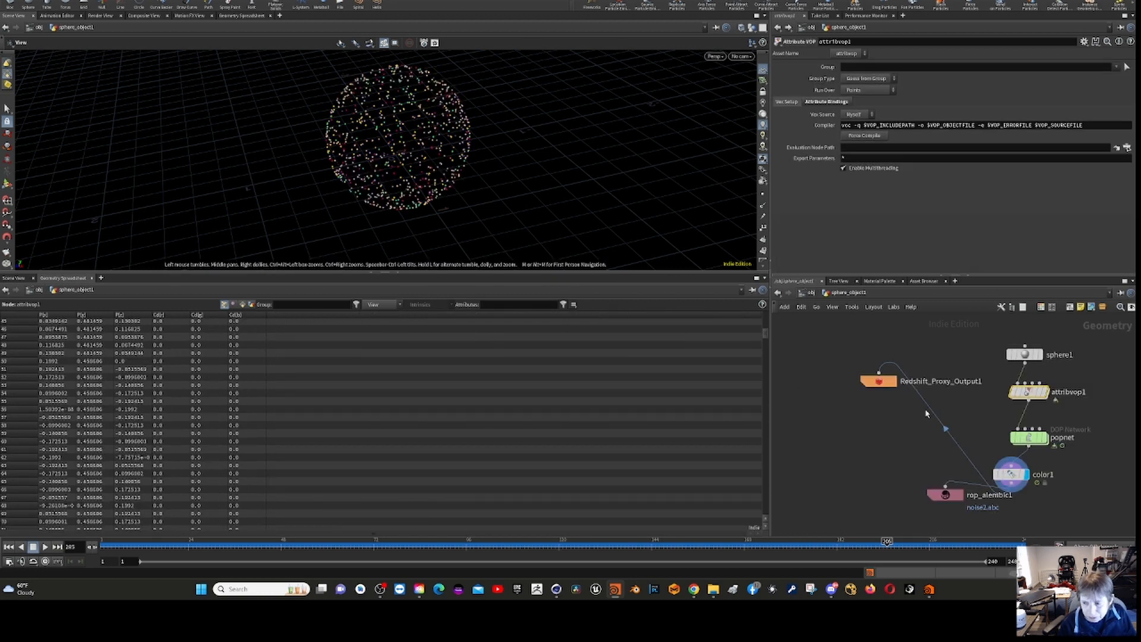
click(1016, 482)
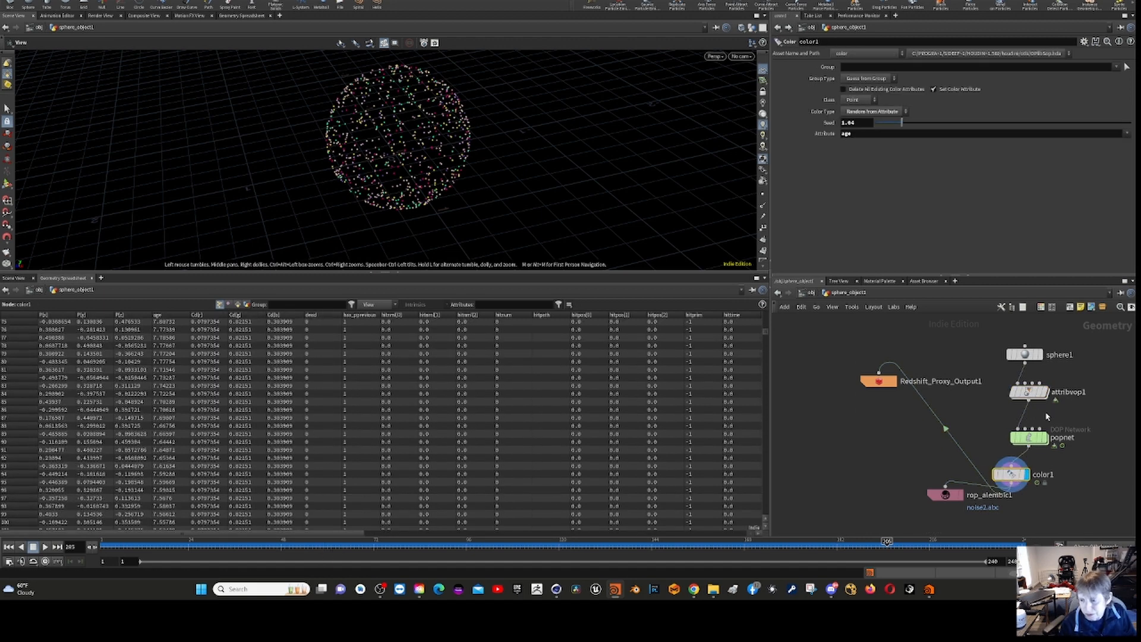
click(834, 294)
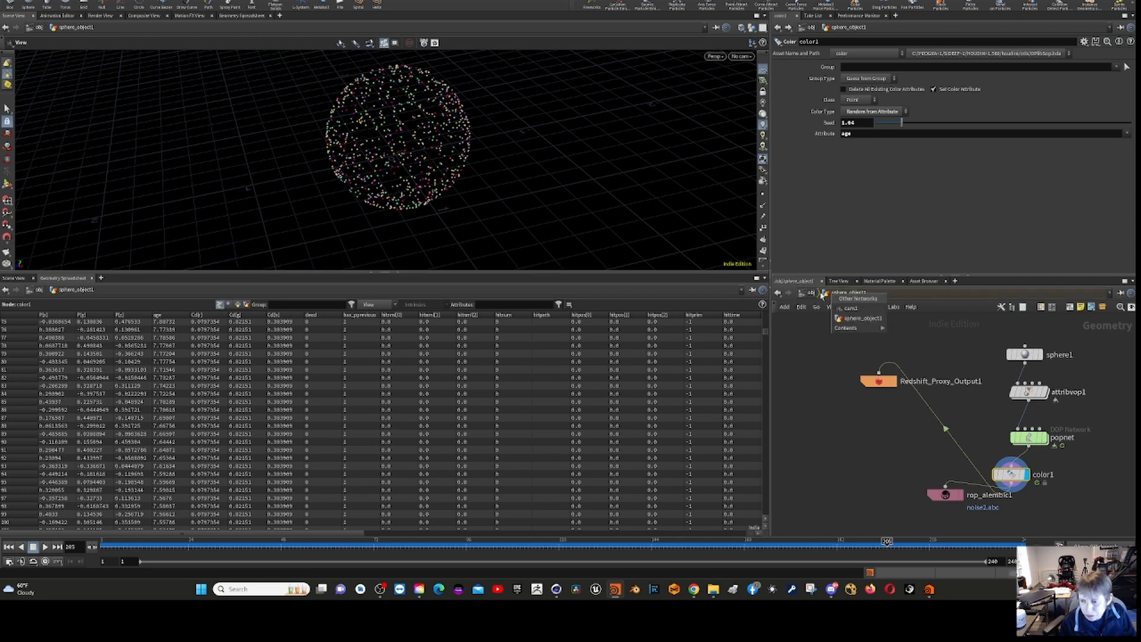
click(816, 298)
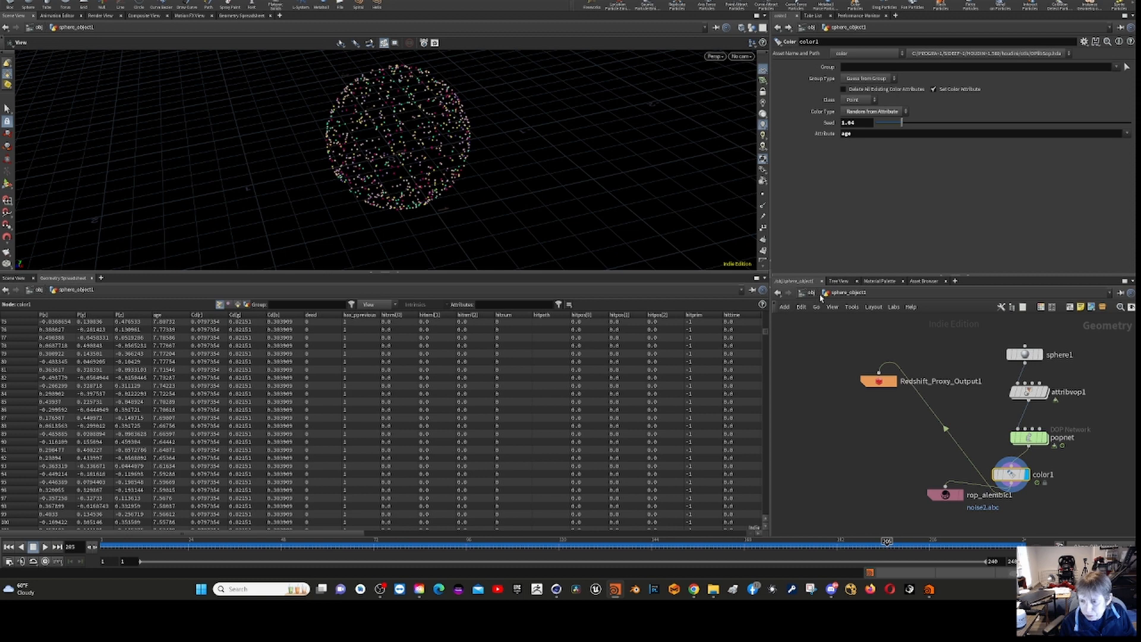
Open the attribvop1 network and inspect the wiring between the geometry global parameters and output nodes.
click(1028, 392)
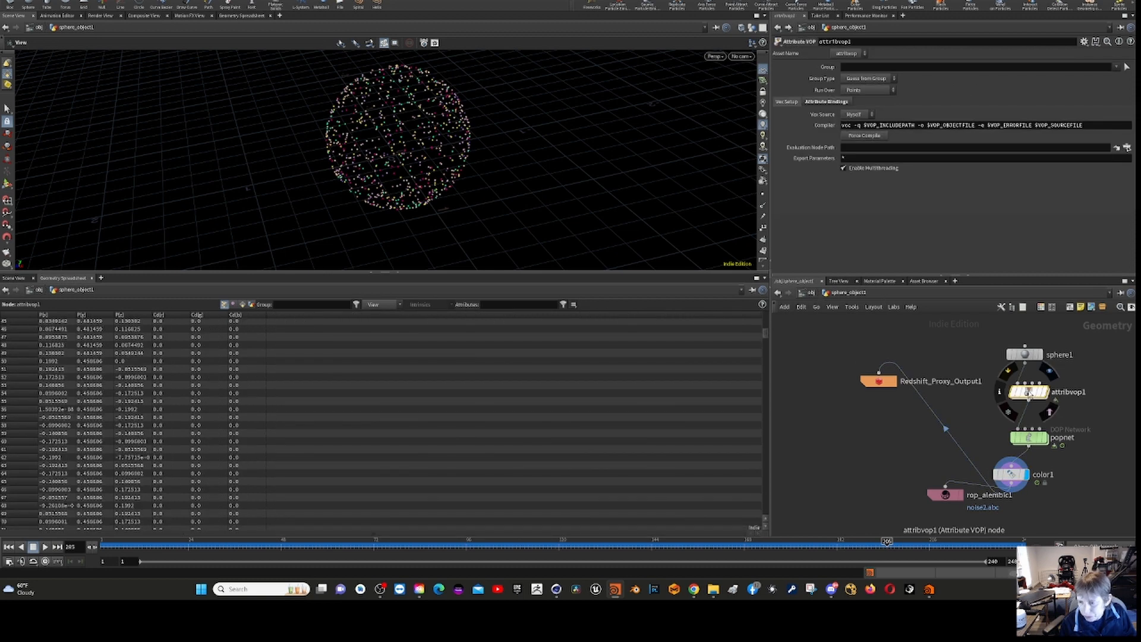
double_click(1028, 393)
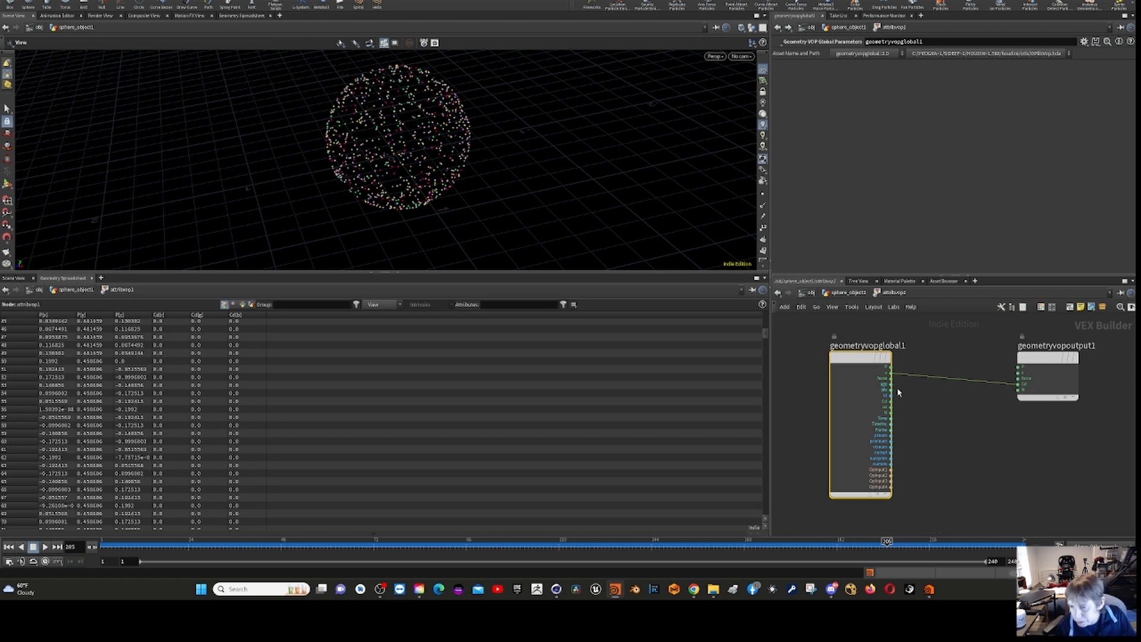
click(1020, 387)
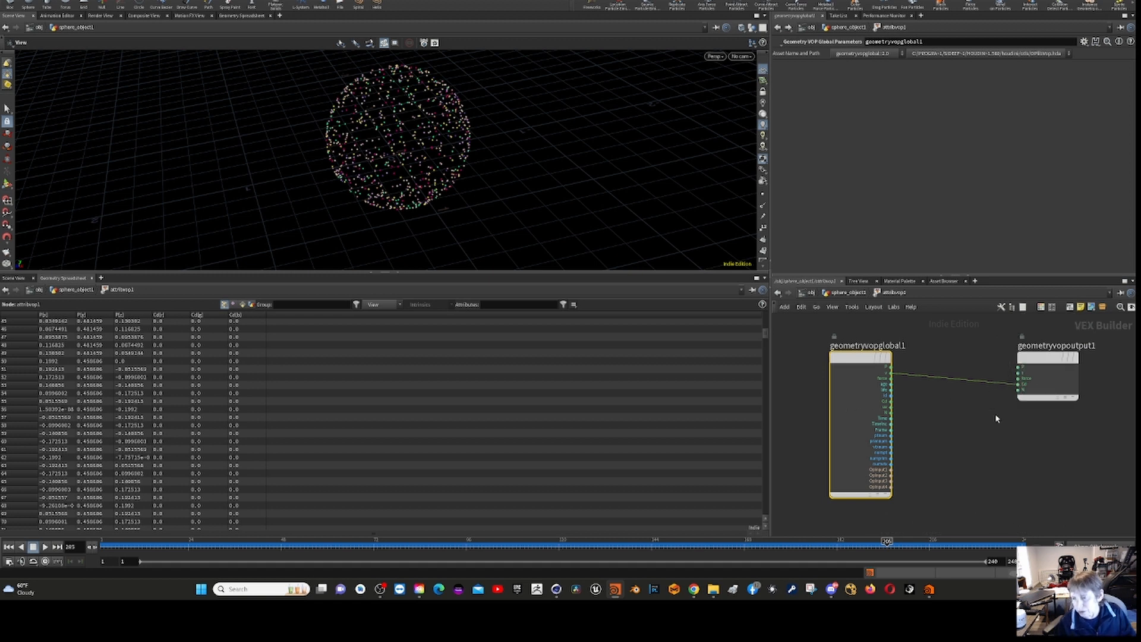
Add a Voronoi Noise node between the global parameters and output nodes, placed clear of the existing wire.
click(957, 340)
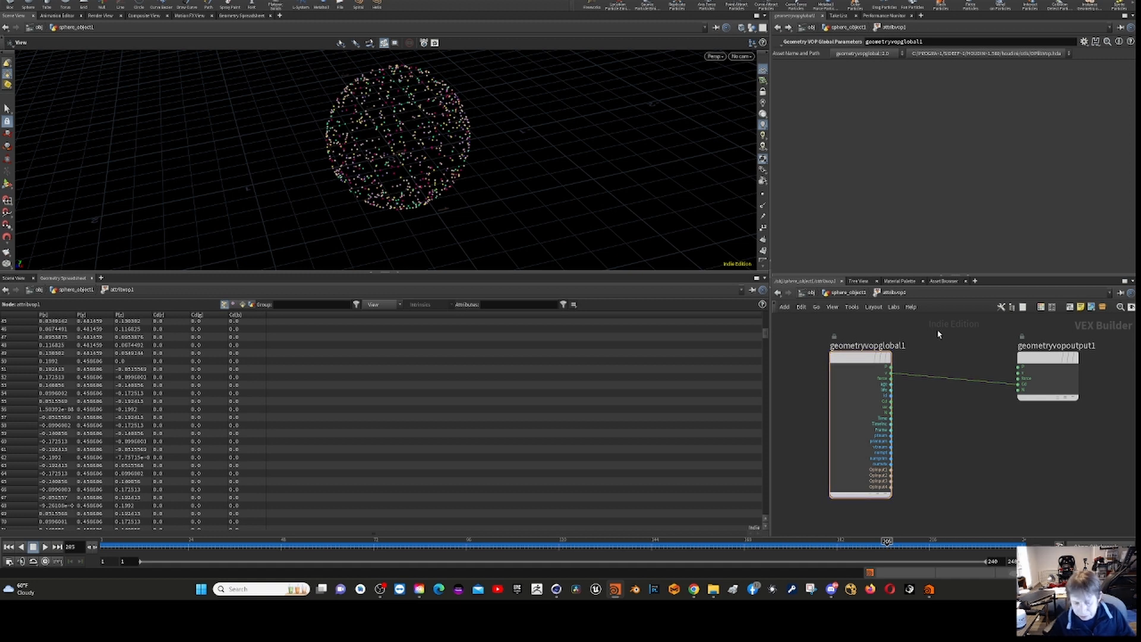
key(Tab)
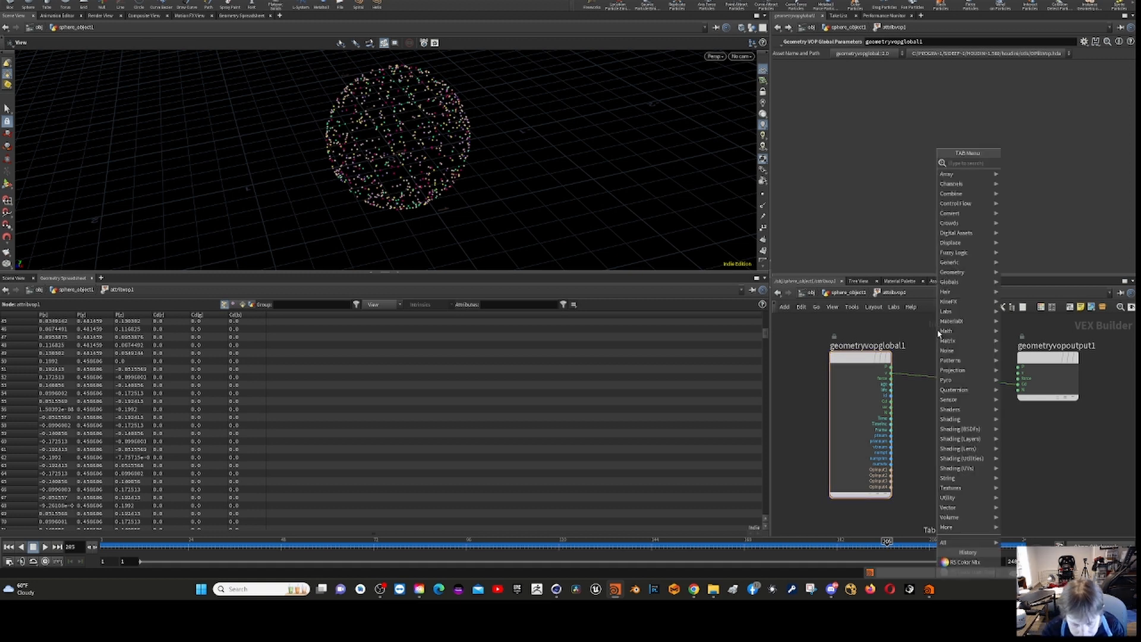
text(noise)
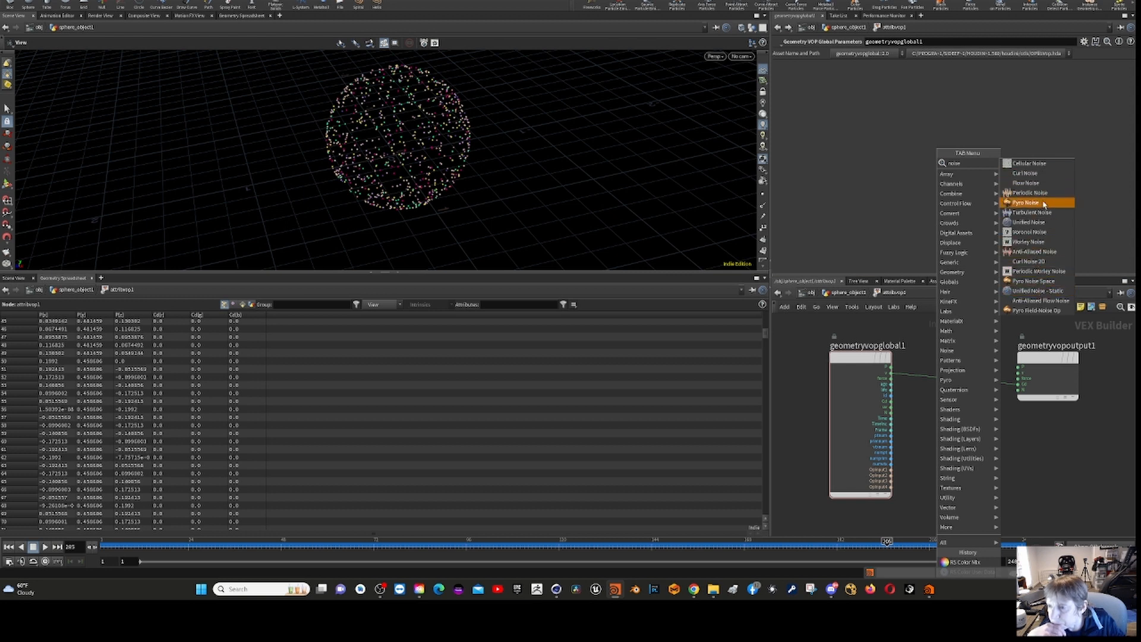
click(1028, 234)
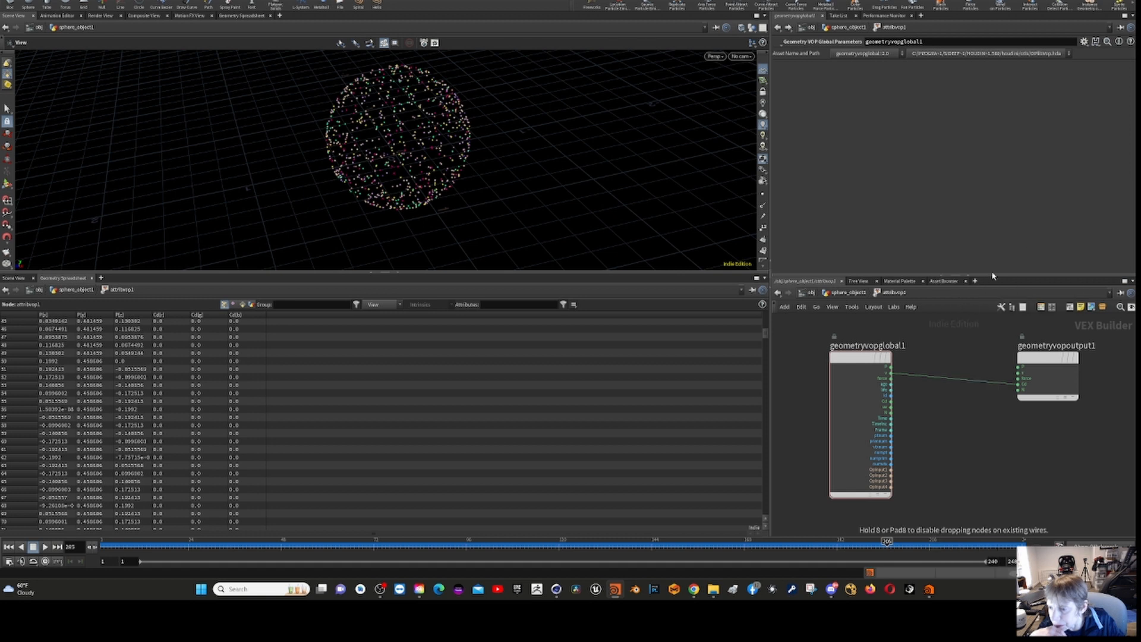
click(969, 371)
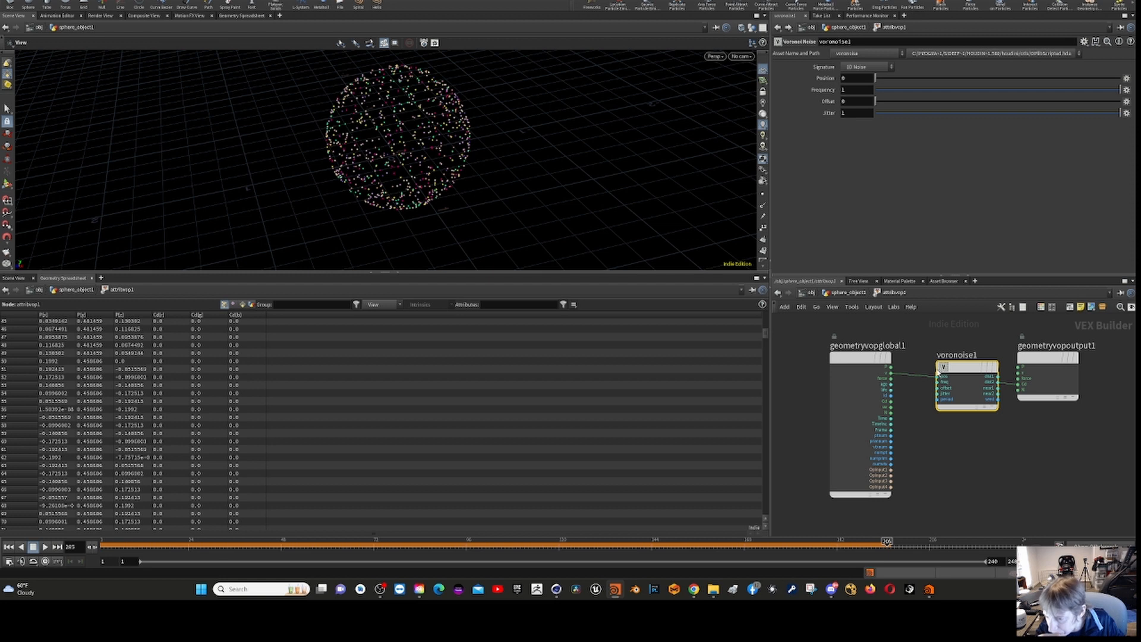
mouse_move(943, 368)
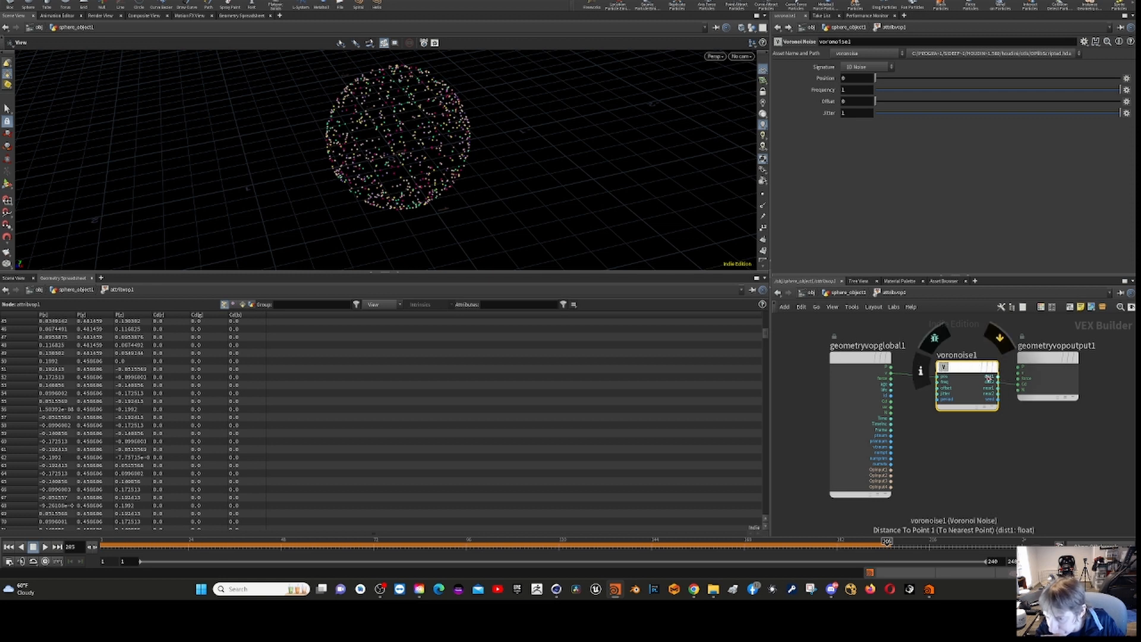
drag(960, 356, 966, 410)
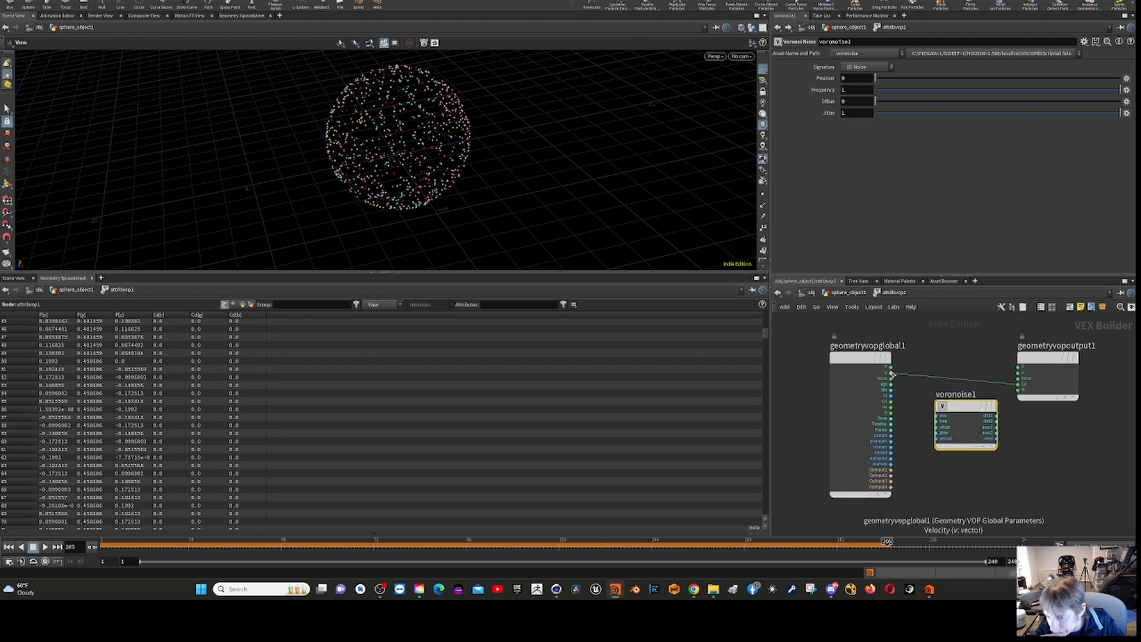
Wire the global velocity output into the Voronoi Noise jitter input and its dist1 output into geometryvopoutput1's Cd input.
drag(892, 374, 924, 426)
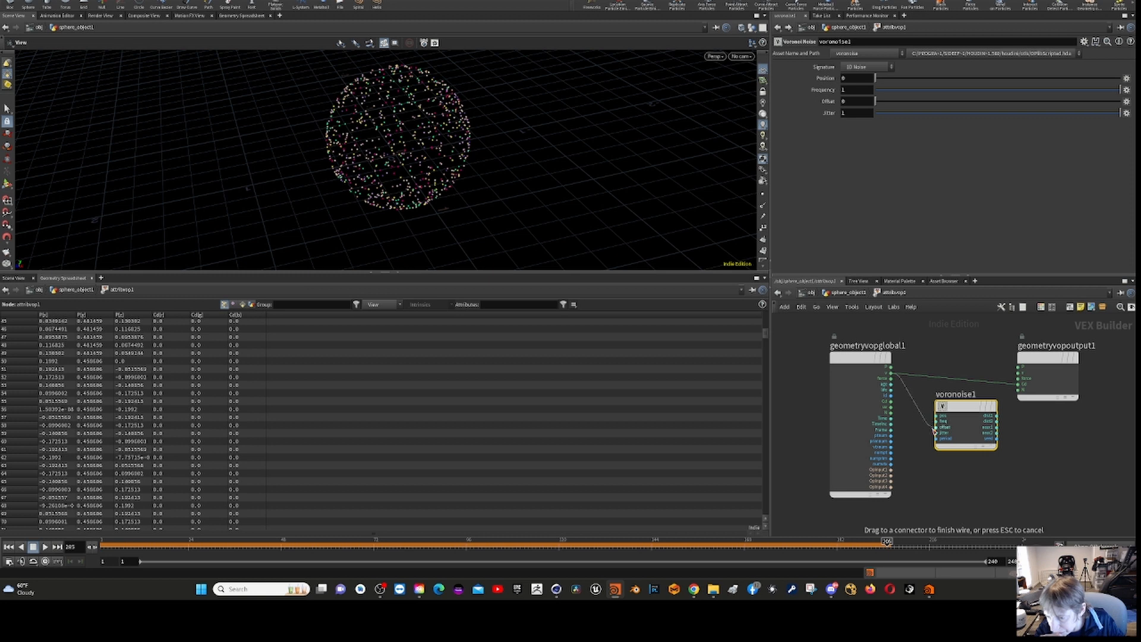
drag(935, 433, 938, 433)
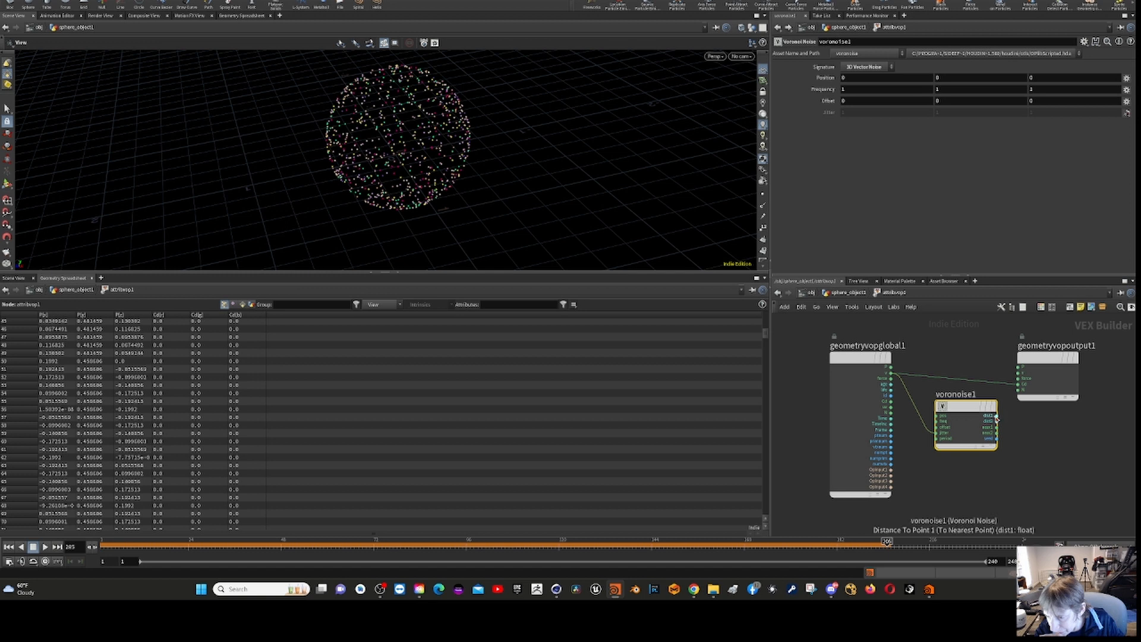
drag(997, 417, 1009, 396)
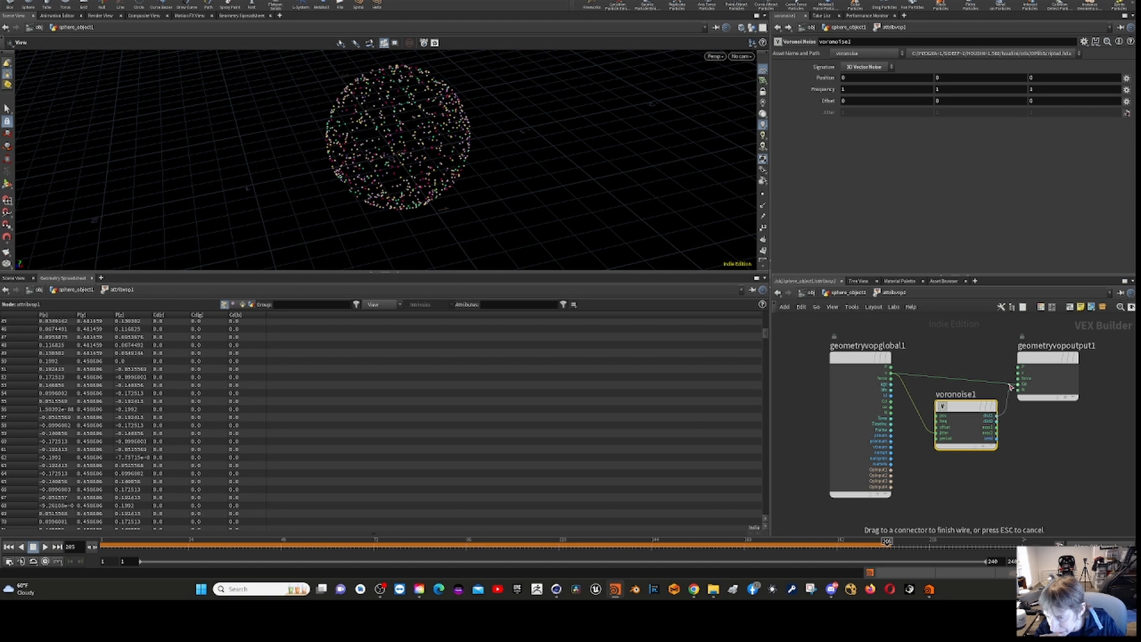
drag(1016, 384, 1019, 384)
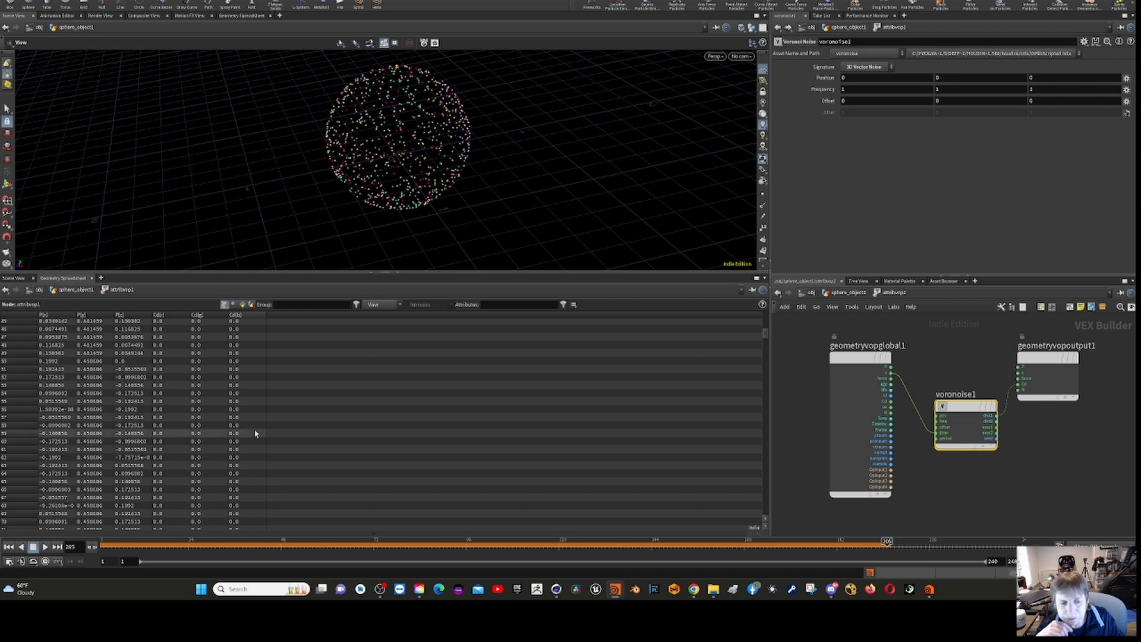
Play back the particle animation and stop it at frame 100 to check the noise wiring's effect.
click(45, 551)
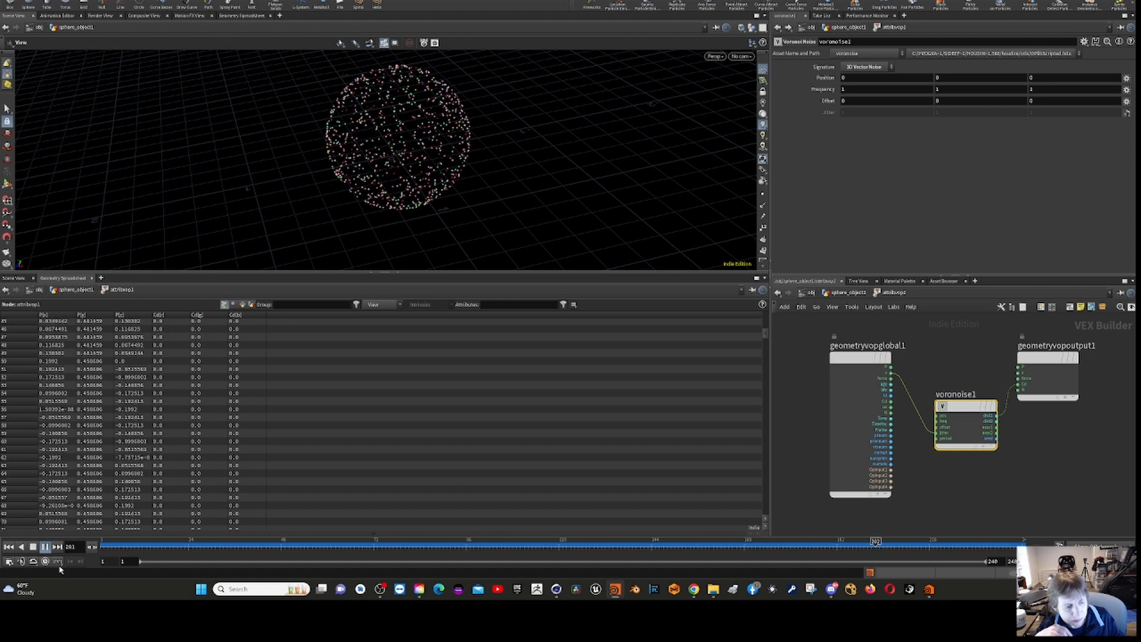
click(44, 546)
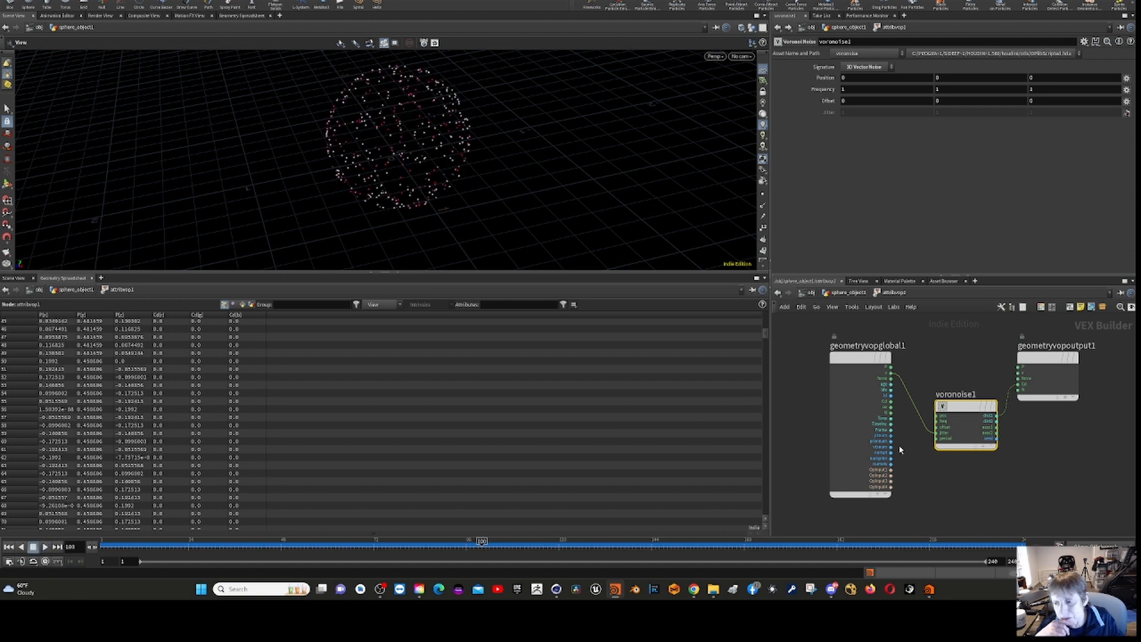
mouse_move(943, 406)
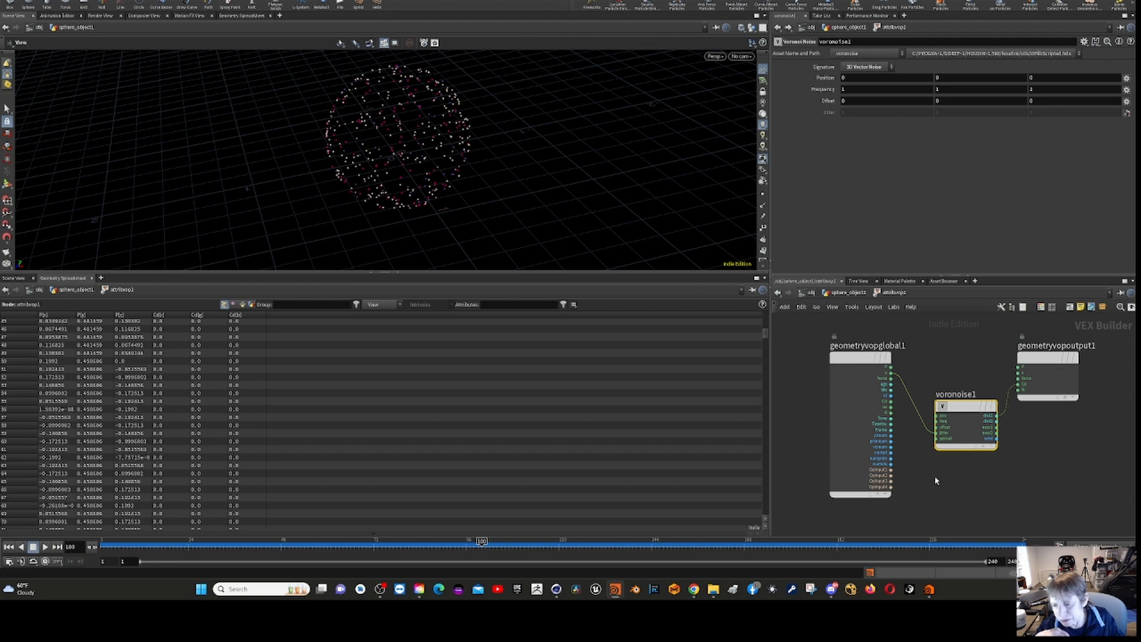
Return to the sphere_object1 network through the object level and open its popnet with the source_first_input settings.
click(808, 294)
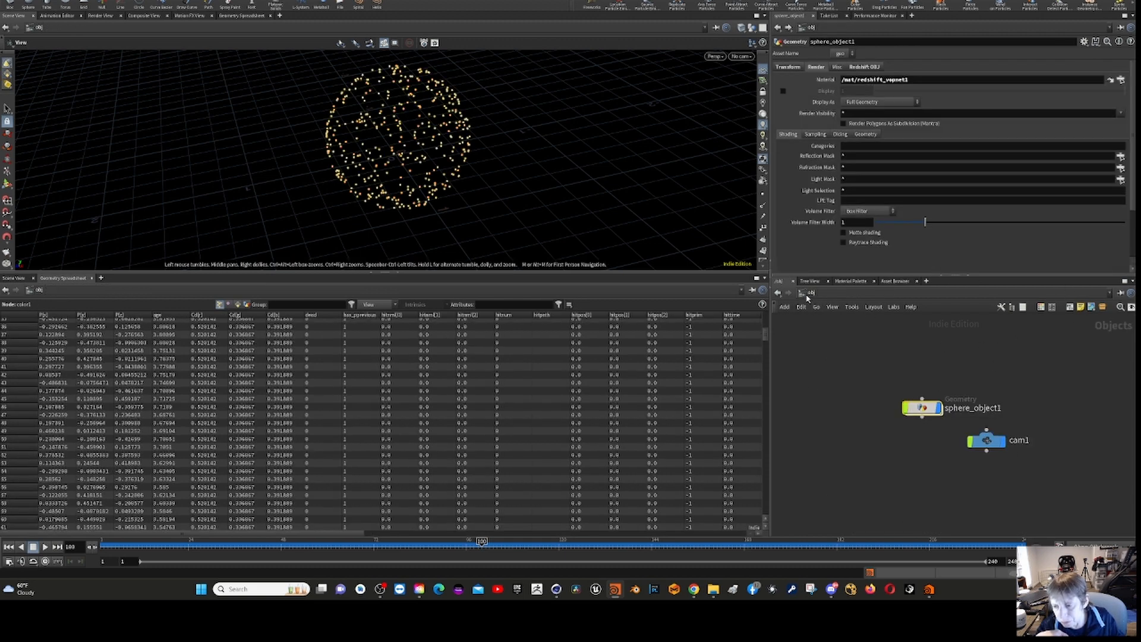
double_click(922, 407)
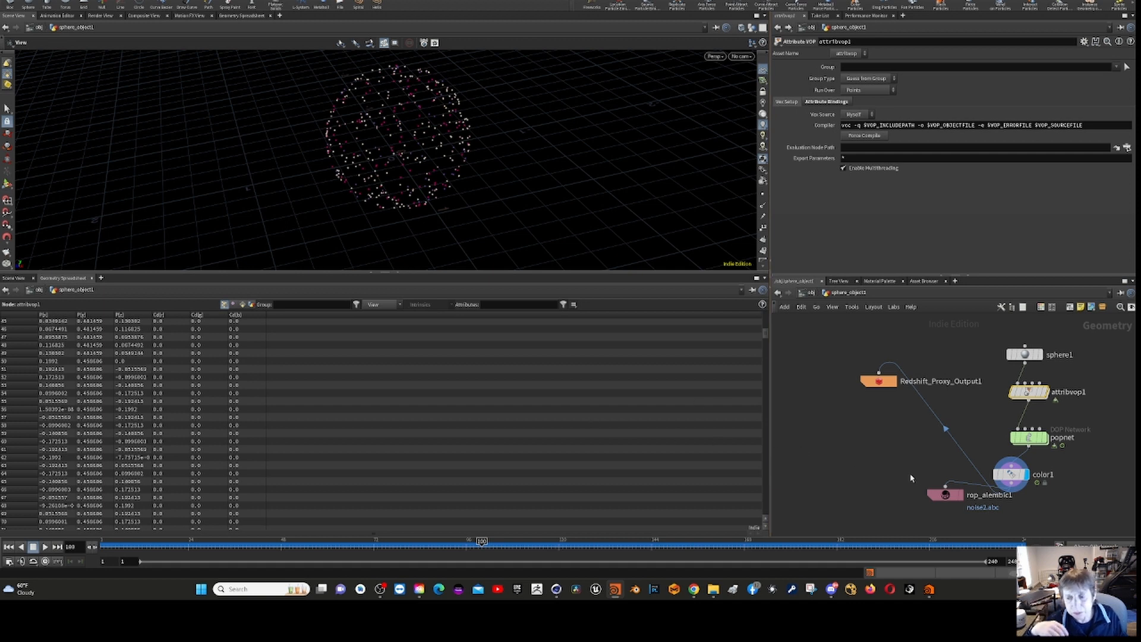
click(1028, 441)
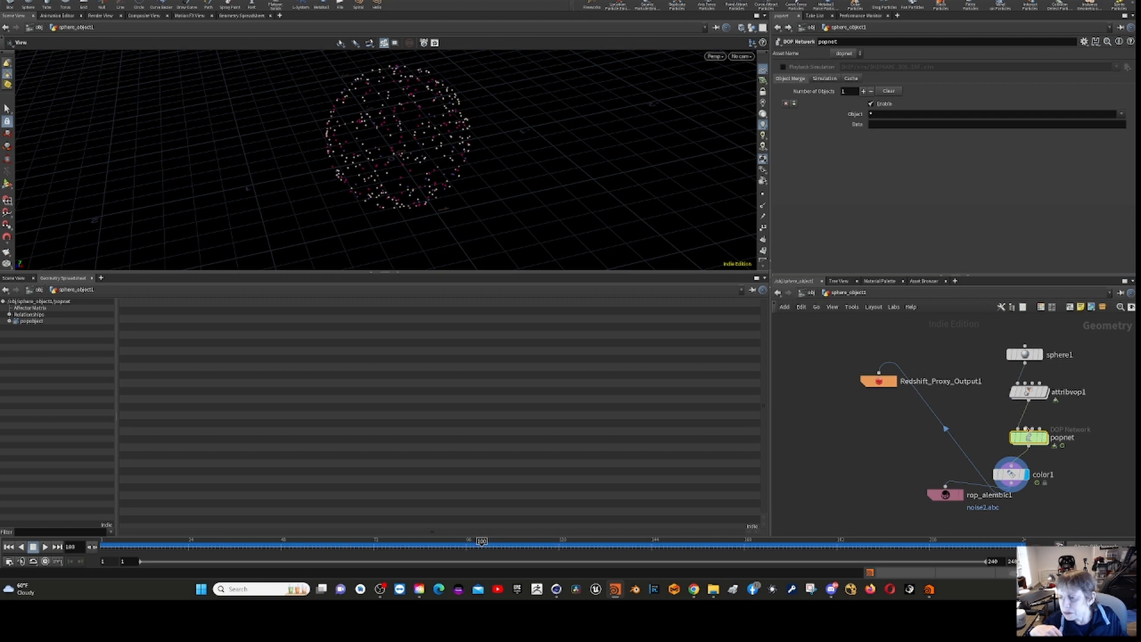
double_click(1035, 440)
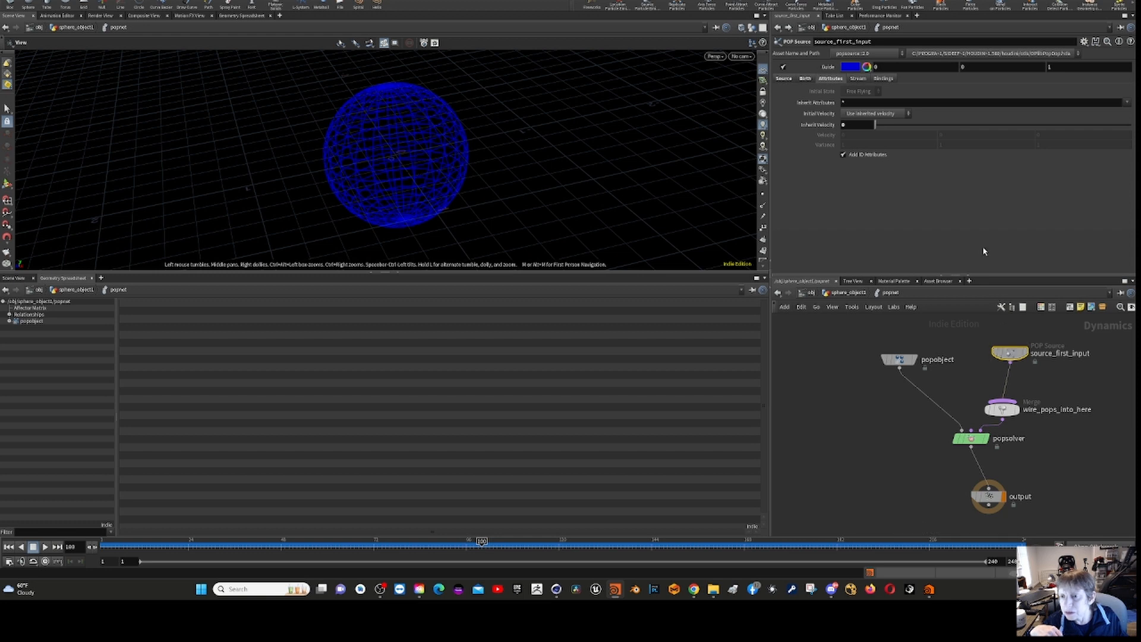
Set source_first_input's Initial Velocity to Add to inherited velocity and raise Inherit Velocity to about 0.8.
click(805, 79)
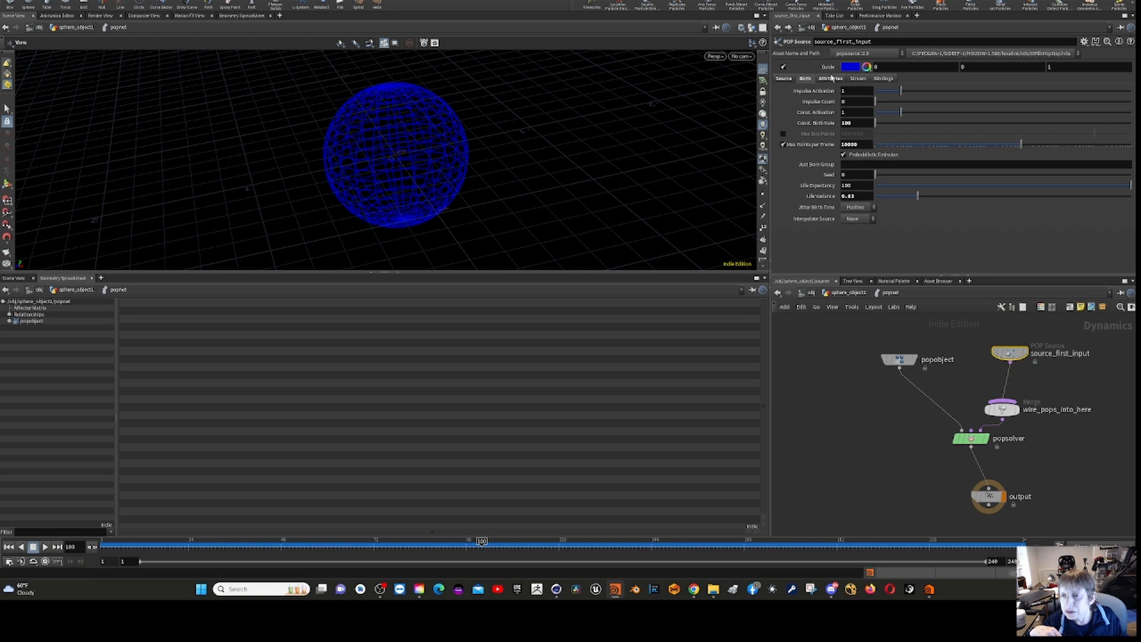
click(831, 78)
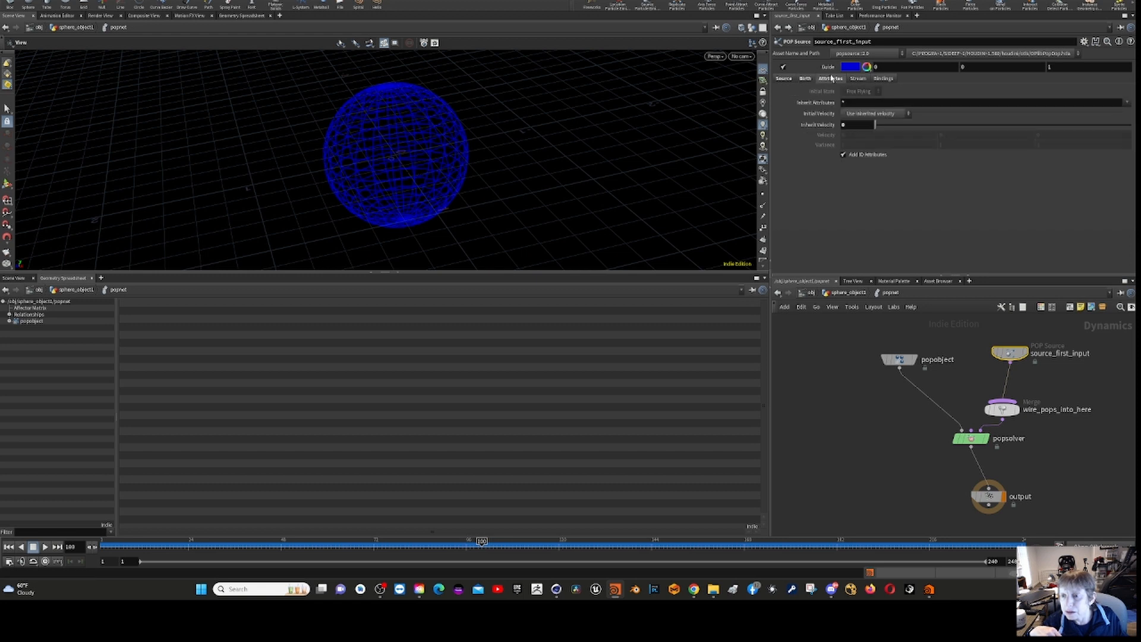
click(874, 112)
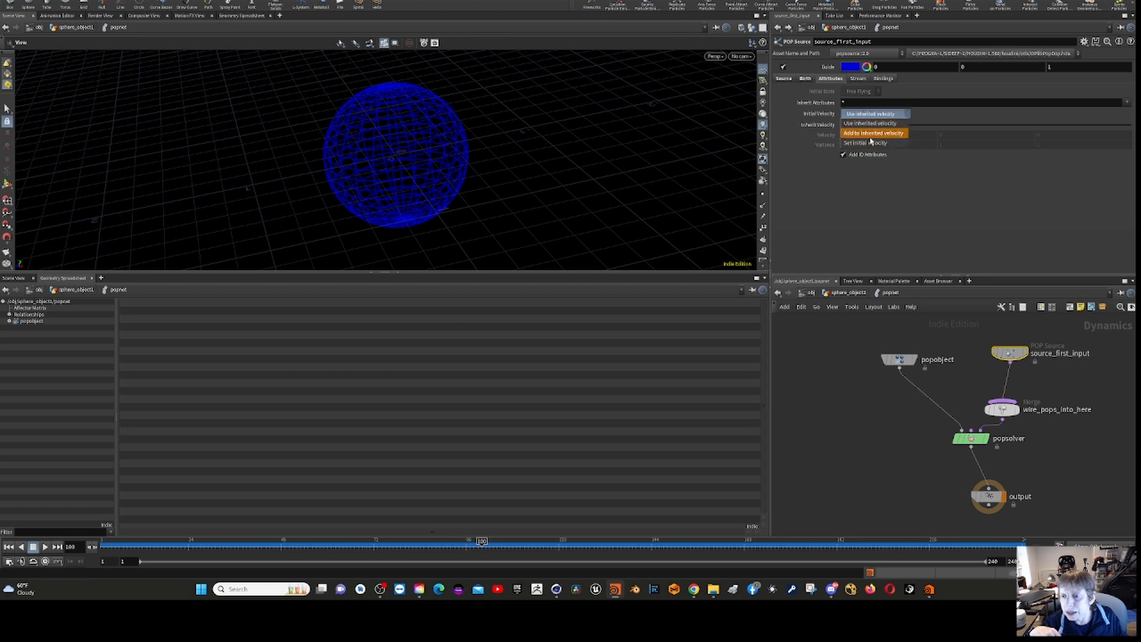
click(871, 135)
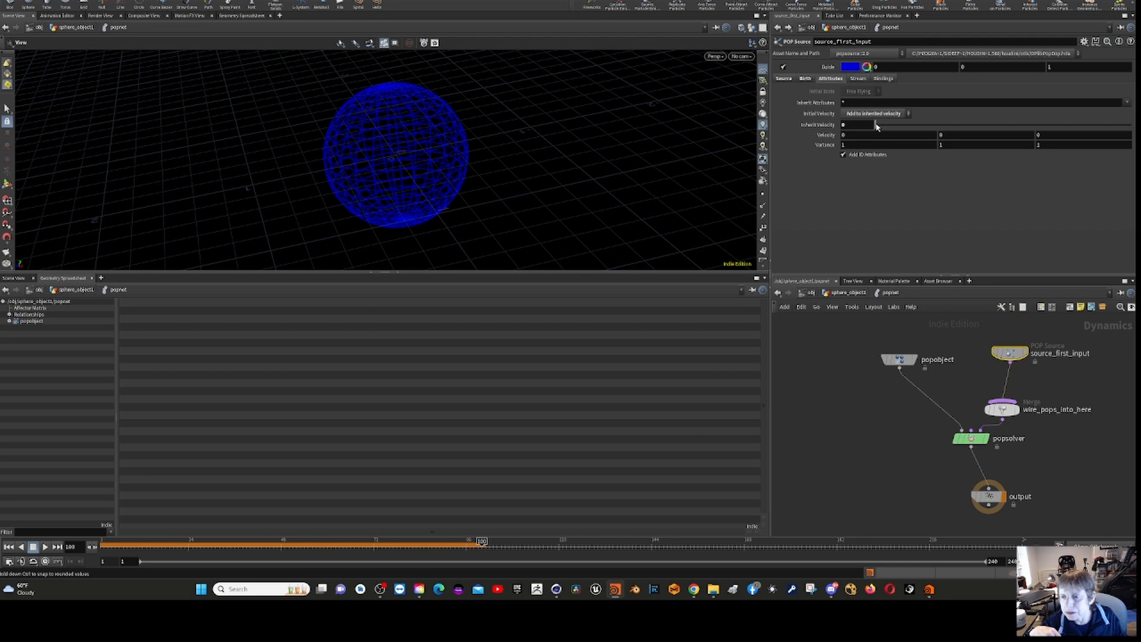
drag(875, 126, 896, 126)
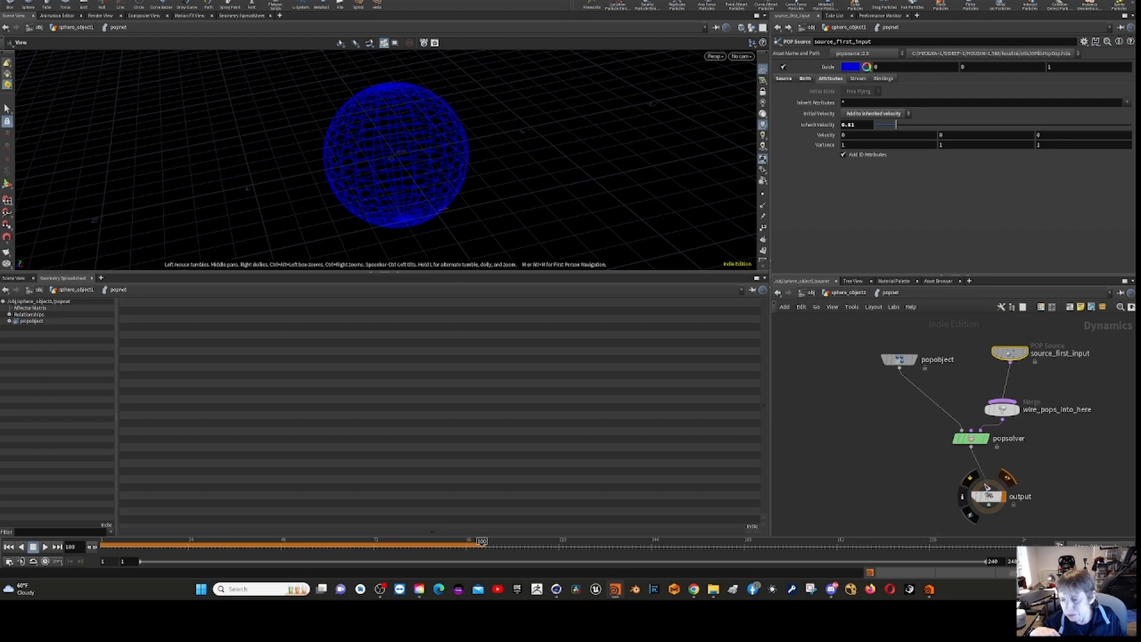
Return to the object level, replay the simulation from frame 1 and examine the particle attributes across the Geometry Spreadsheet.
click(812, 294)
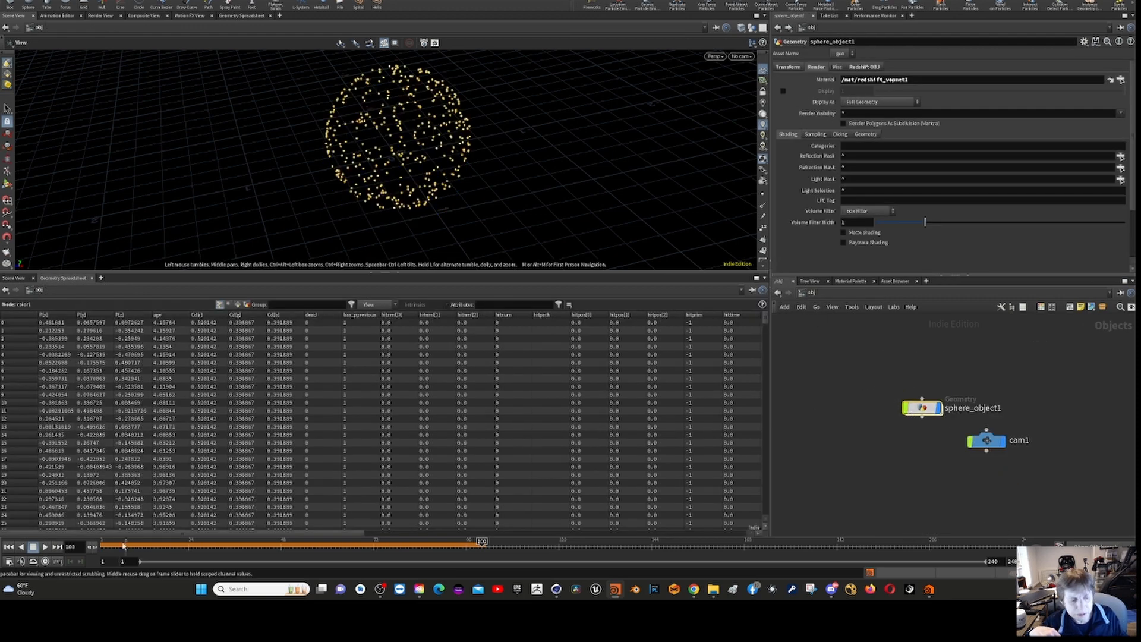
click(7, 547)
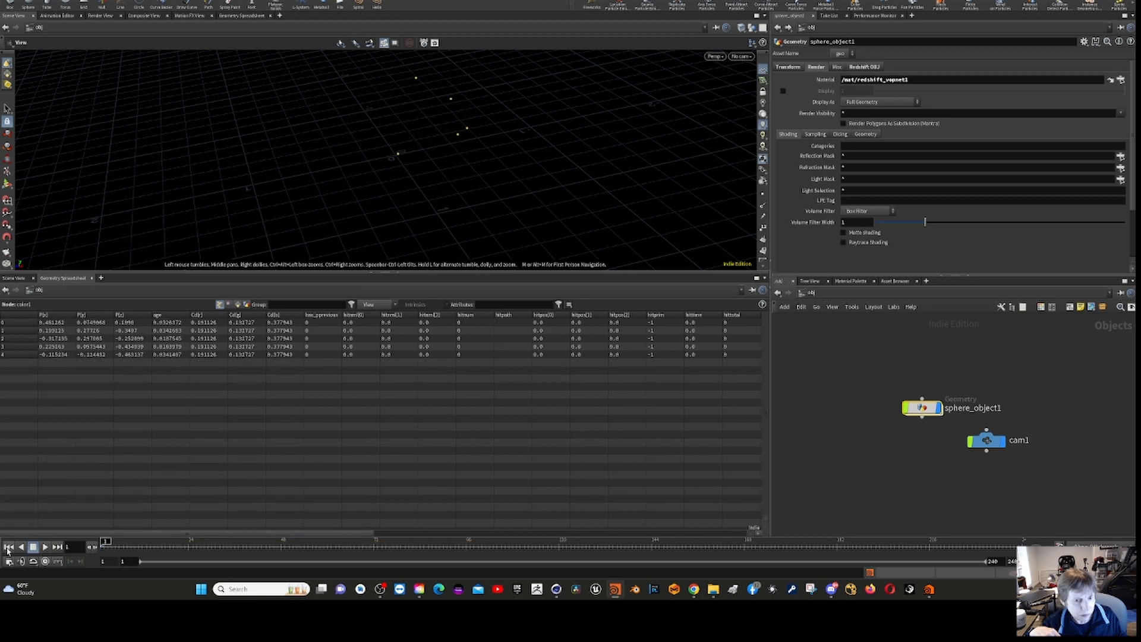
click(45, 547)
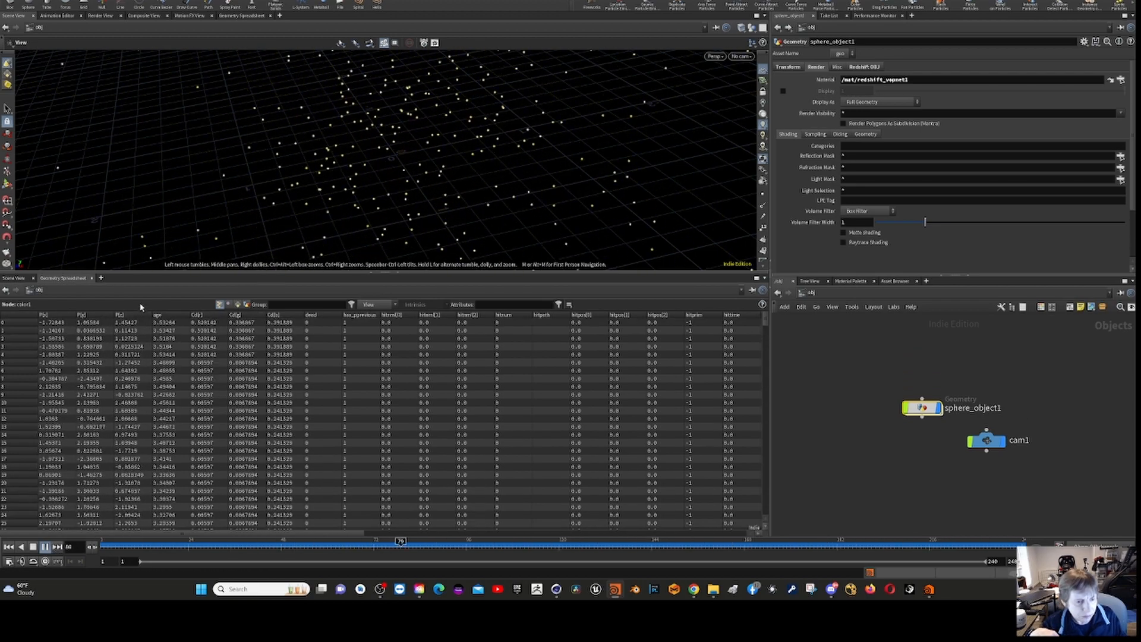
click(234, 305)
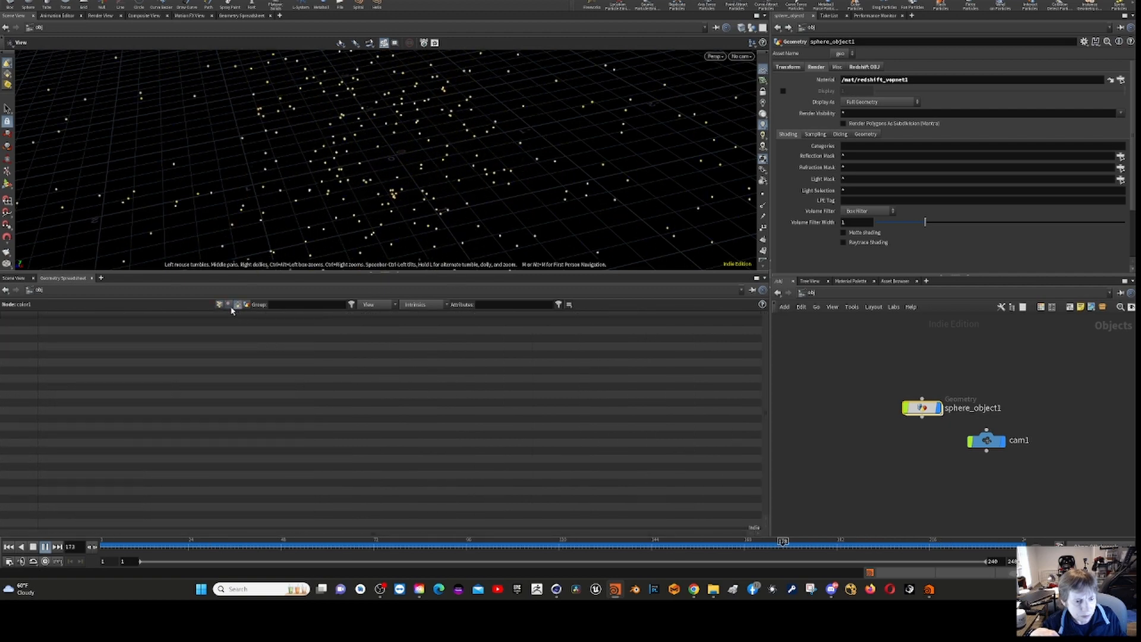
click(221, 304)
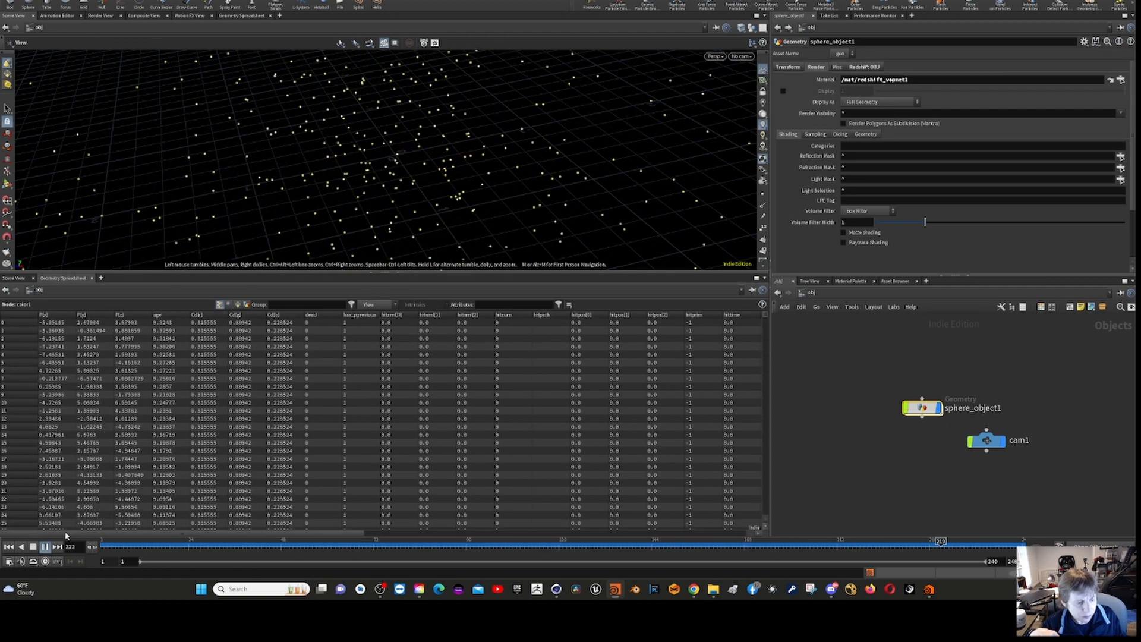
click(45, 547)
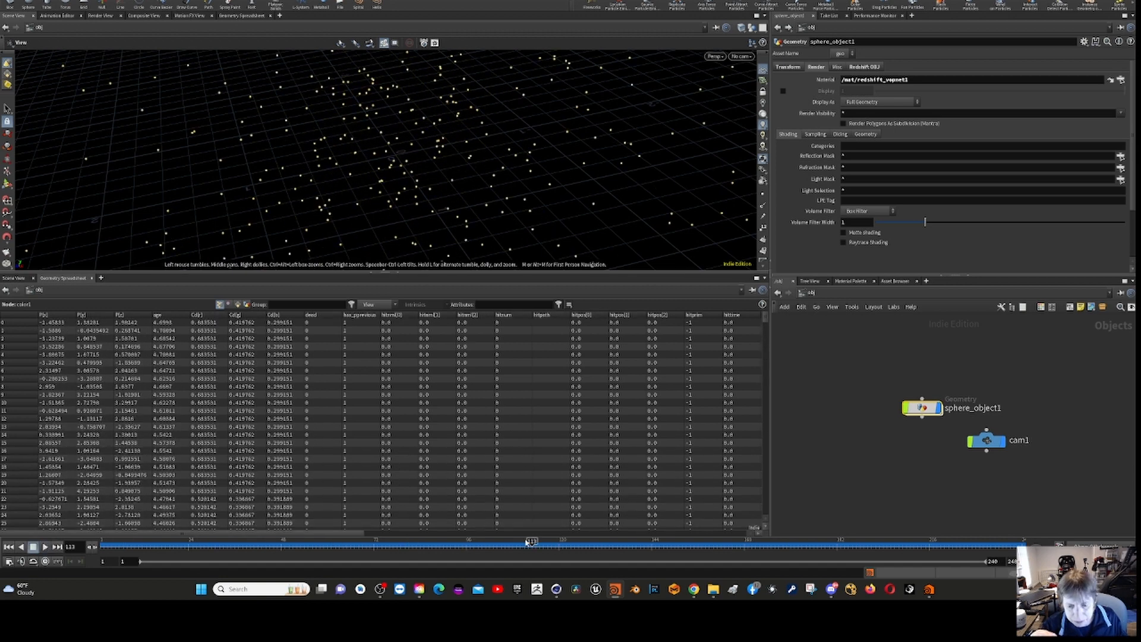
drag(342, 534, 726, 538)
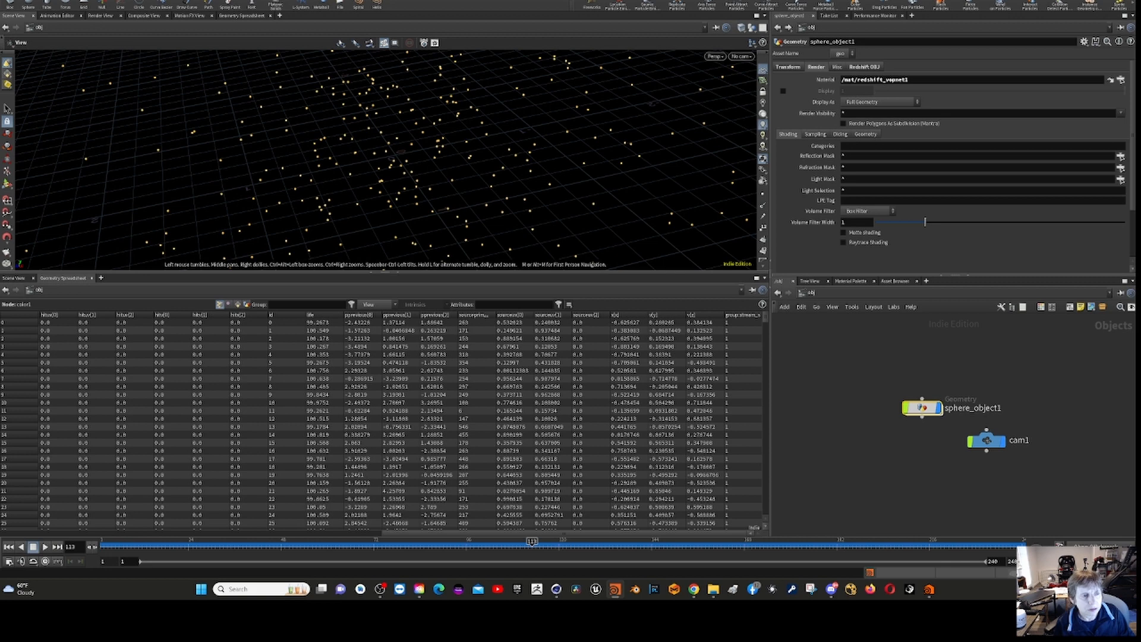
Save the scene file under its existing name.
click(9, 0)
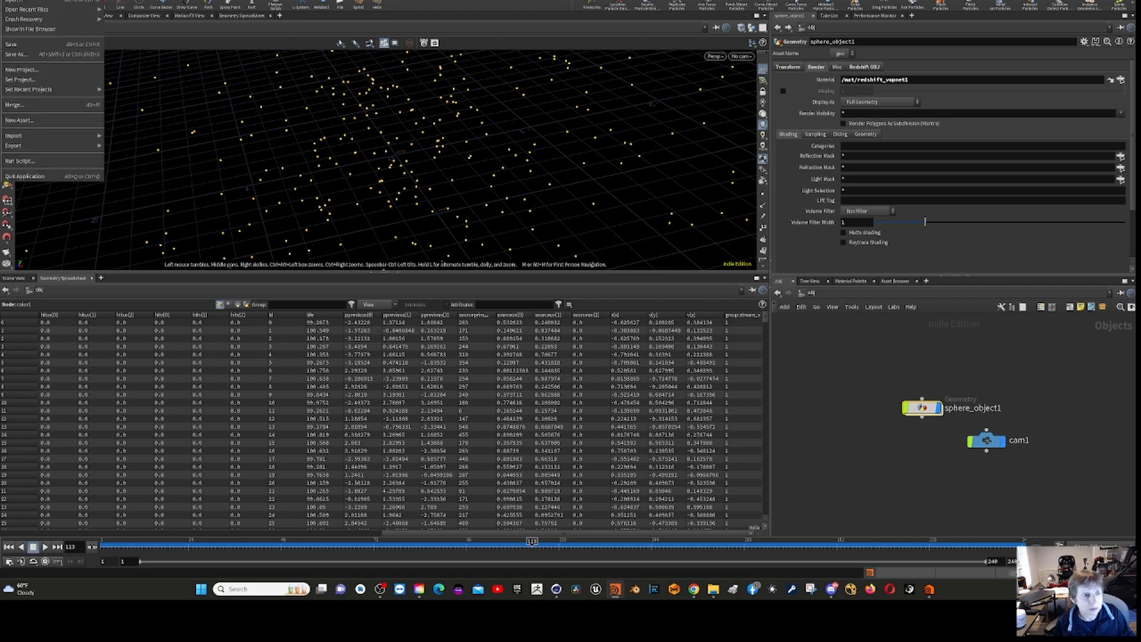
click(38, 47)
key(alt+f)
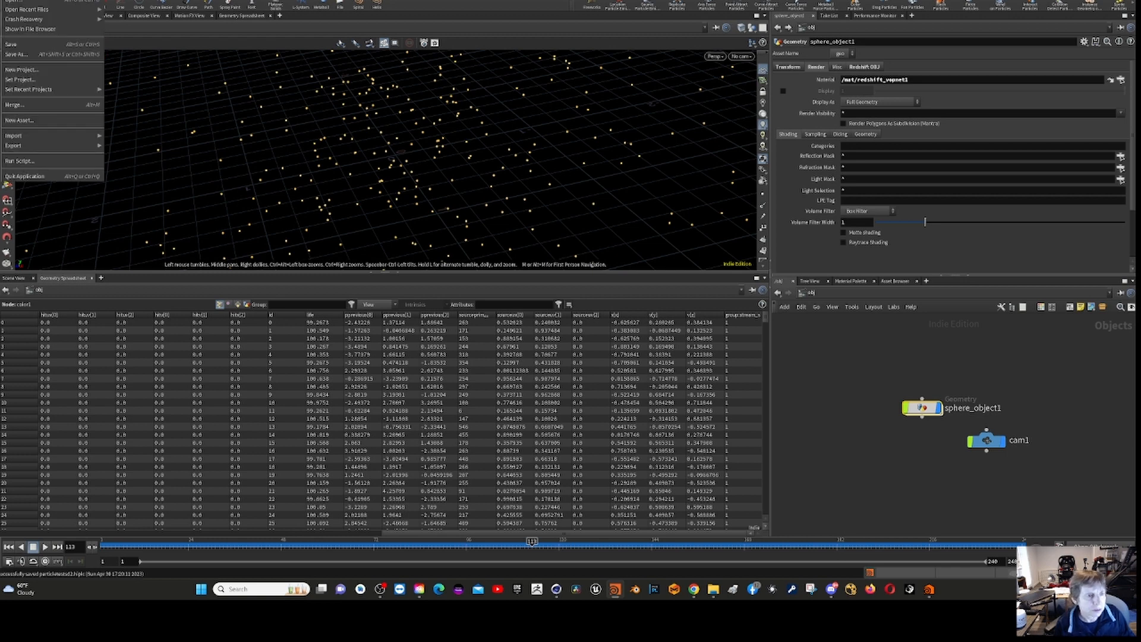
Open the recent fireworks scene file and display the antigravity POP Force settings inside its AutoDopNetwork.
mouse_move(36, 9)
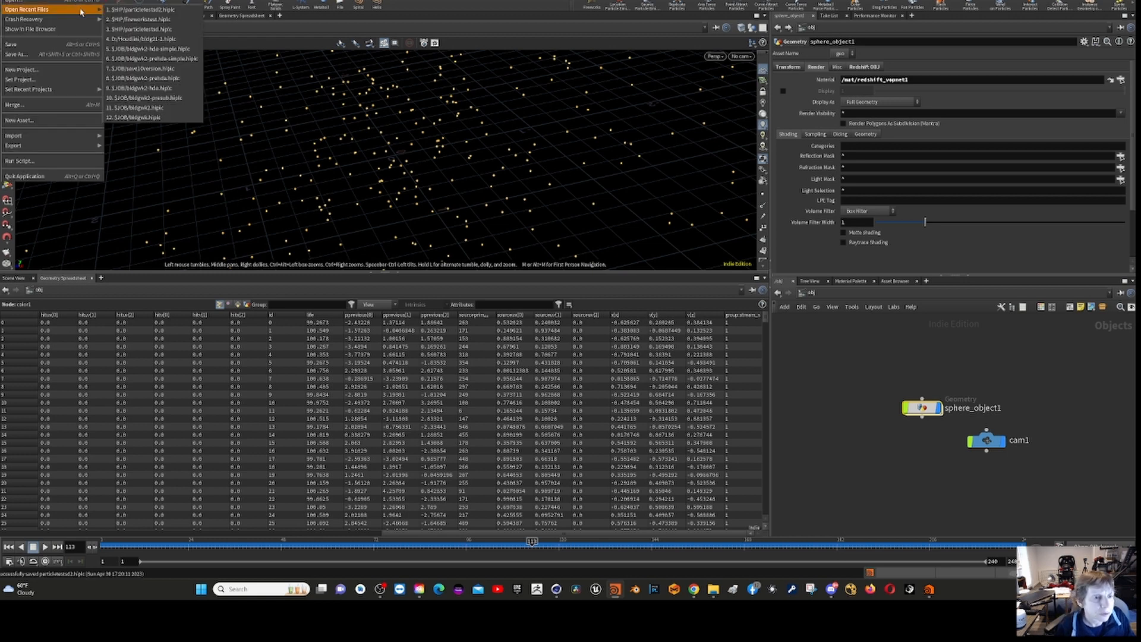
click(147, 20)
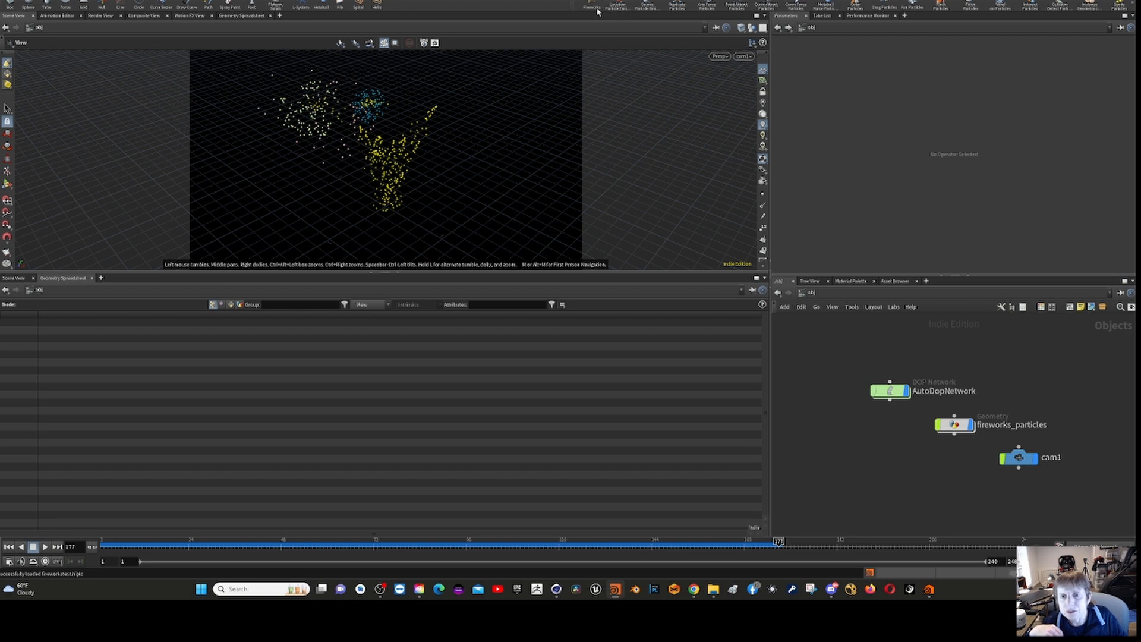
mouse_move(890, 390)
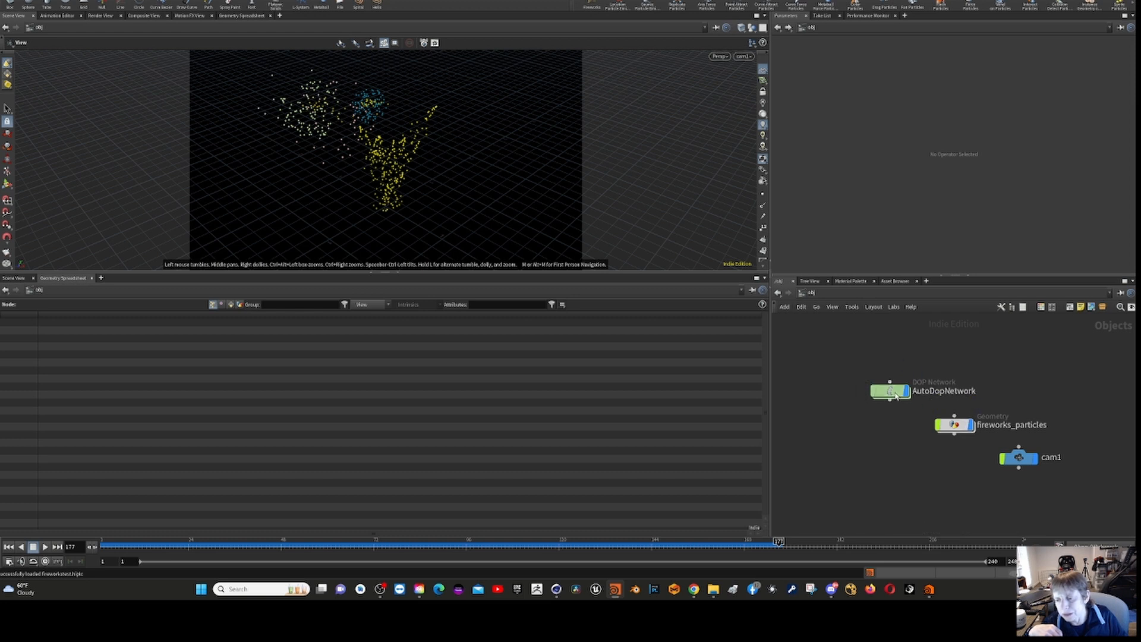
double_click(896, 395)
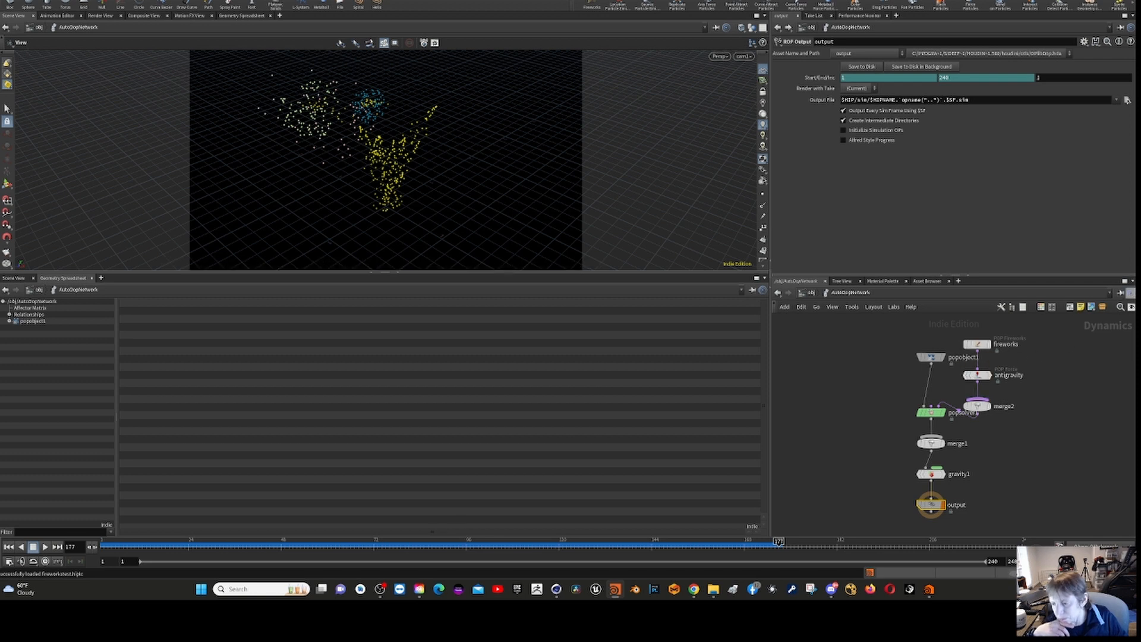
click(978, 376)
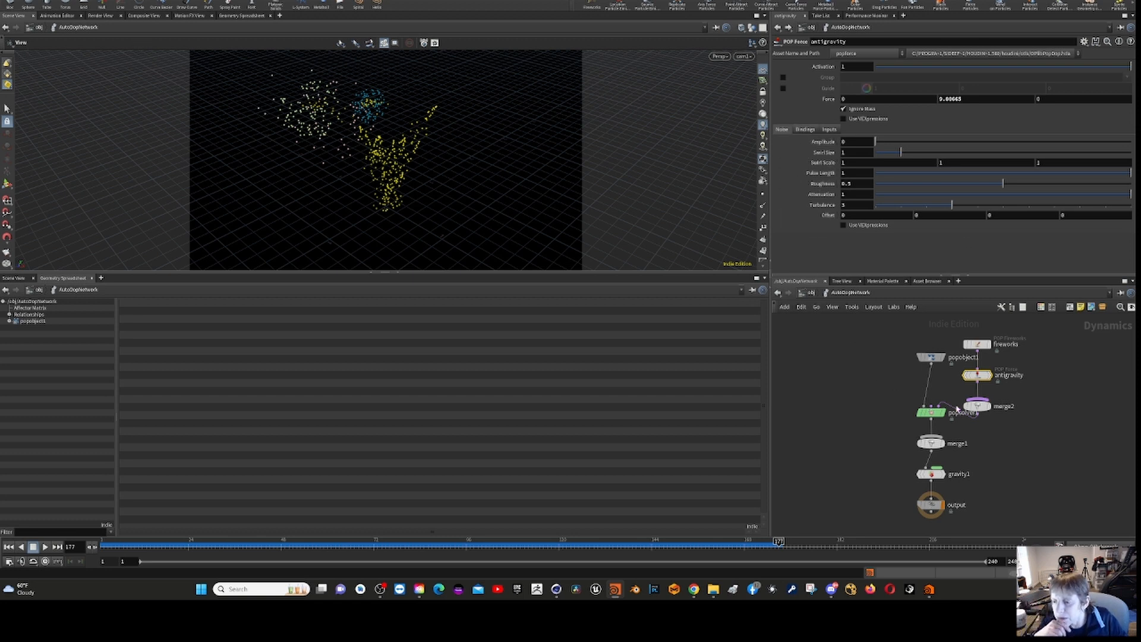
mouse_move(981, 414)
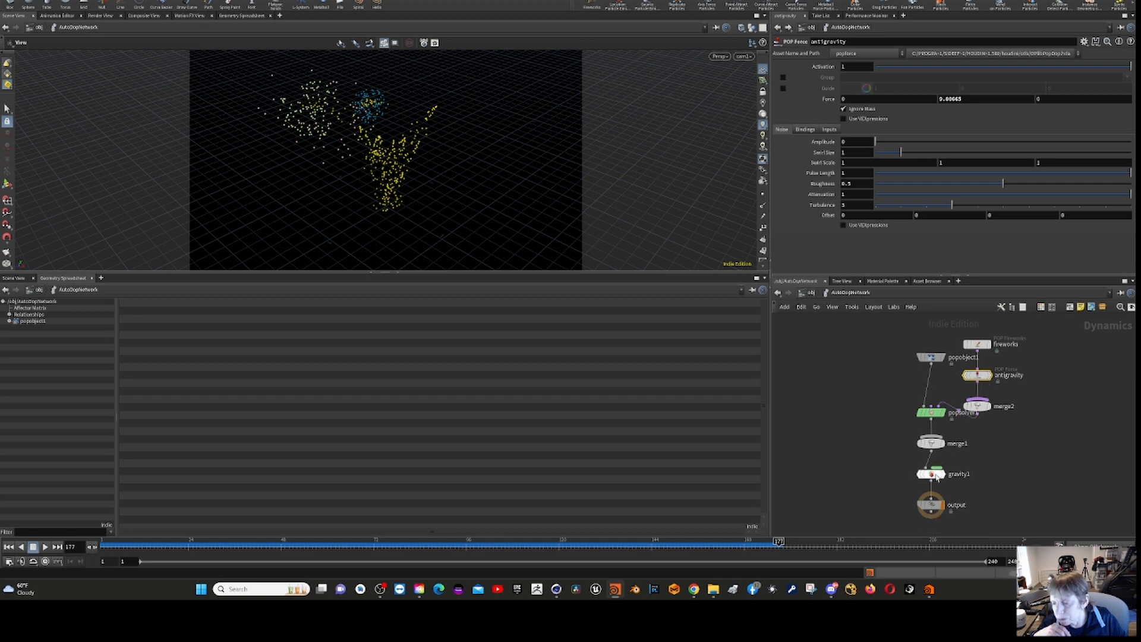
mouse_move(935, 474)
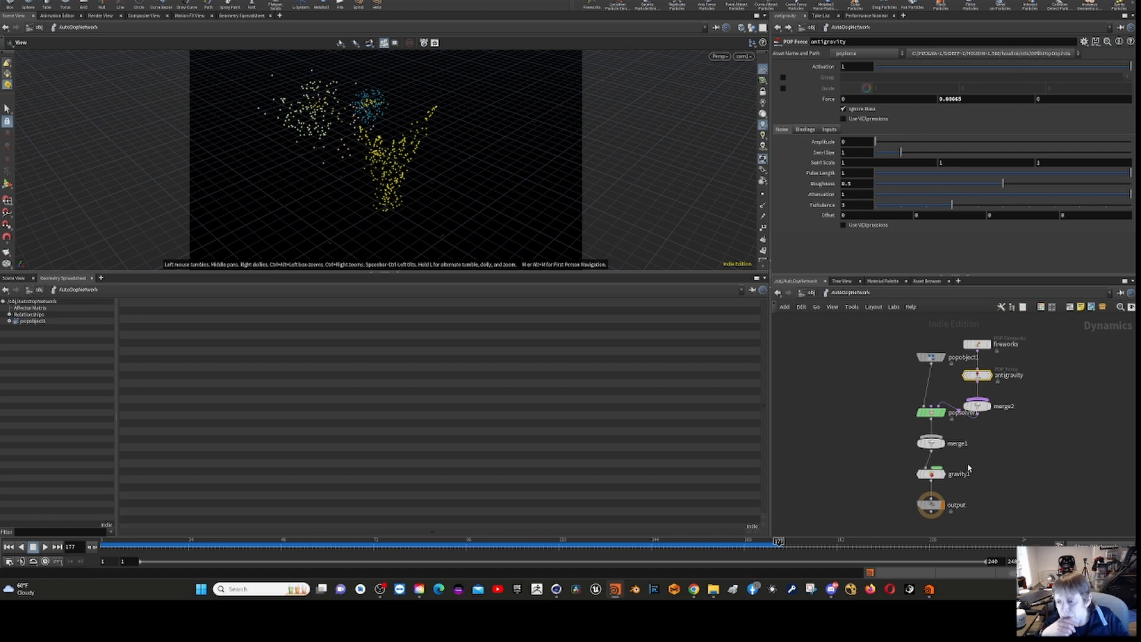
click(811, 293)
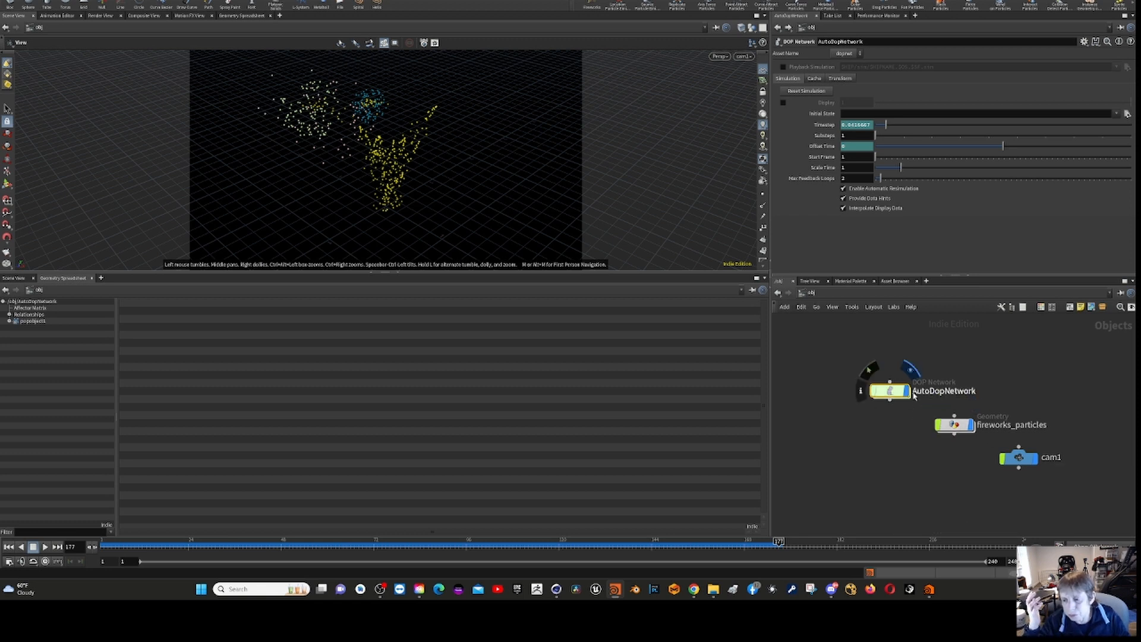
double_click(890, 393)
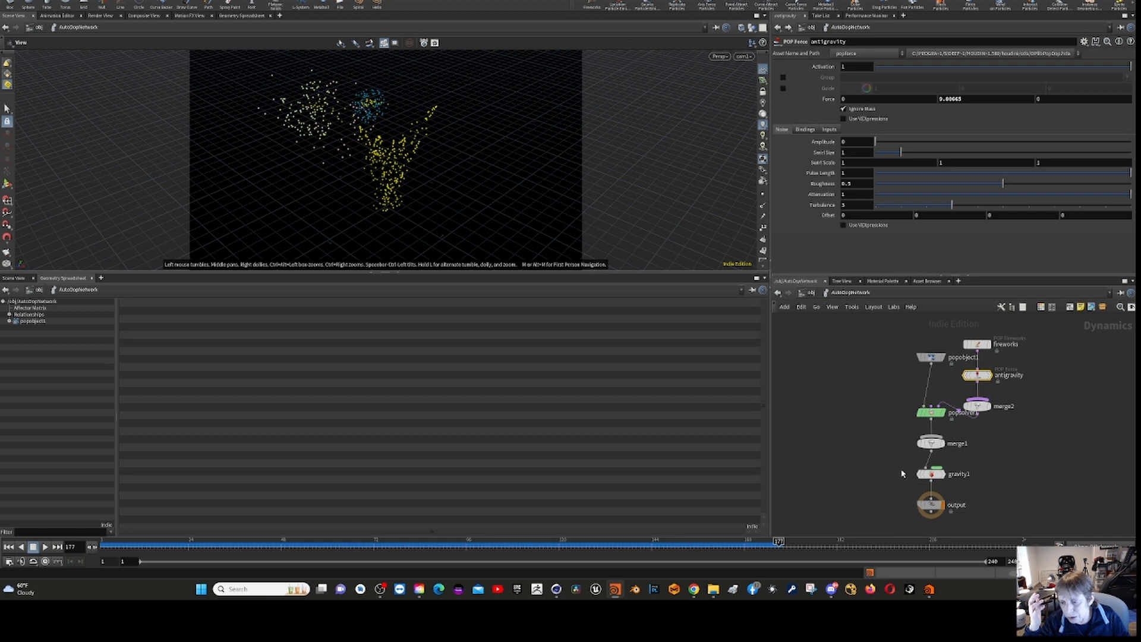
click(823, 416)
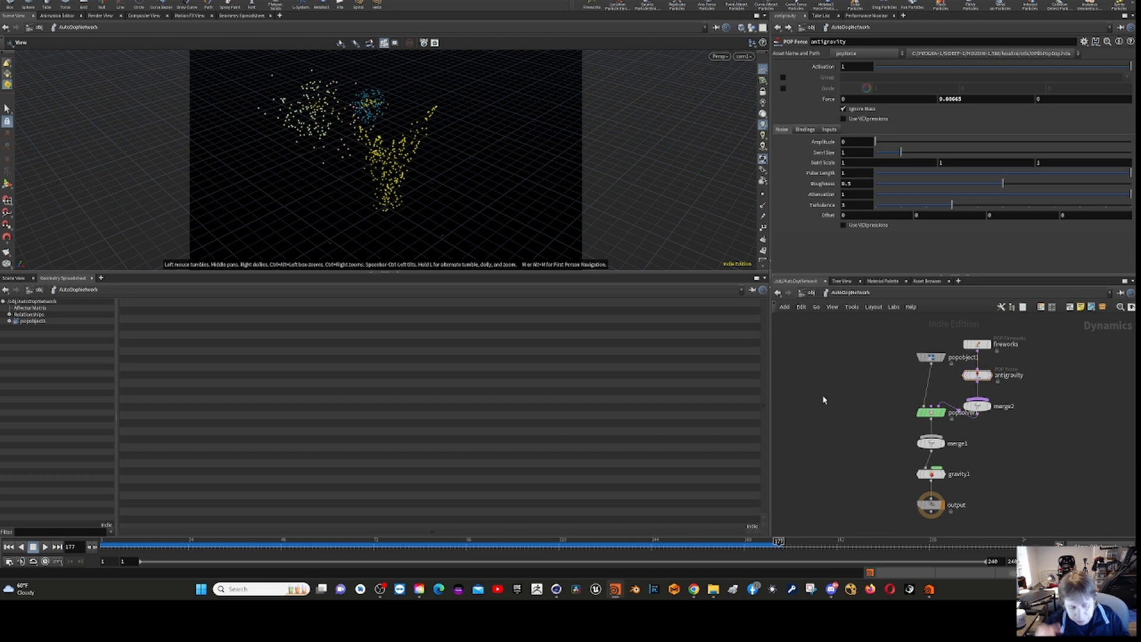
key(Tab)
text(al)
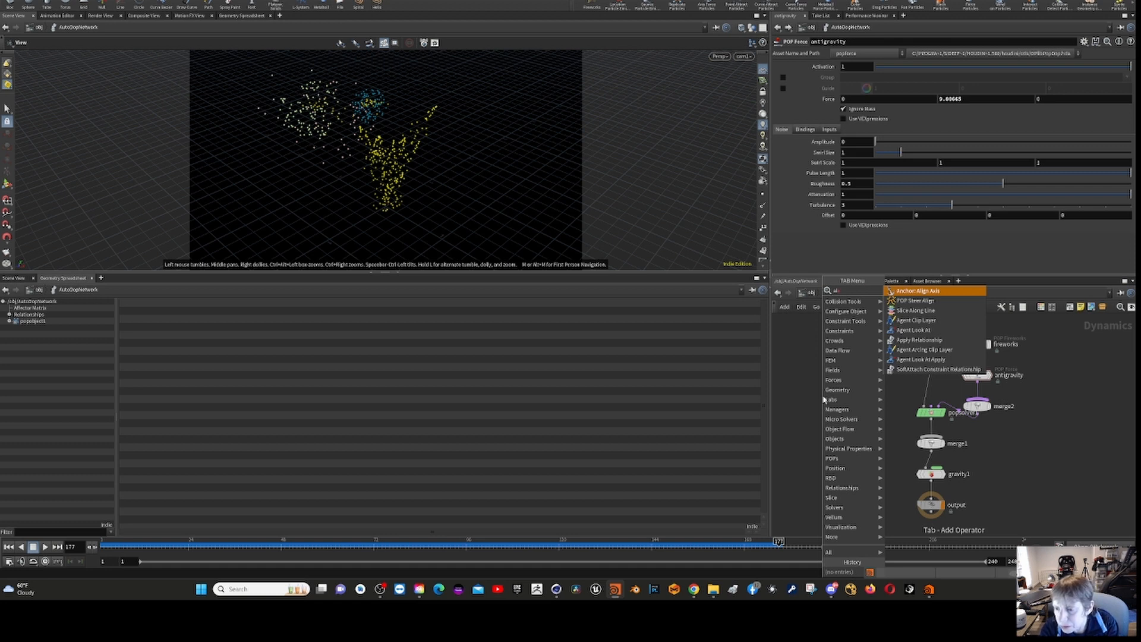
click(799, 427)
Return to the object level and open the fireworks_particles geometry network.
click(810, 293)
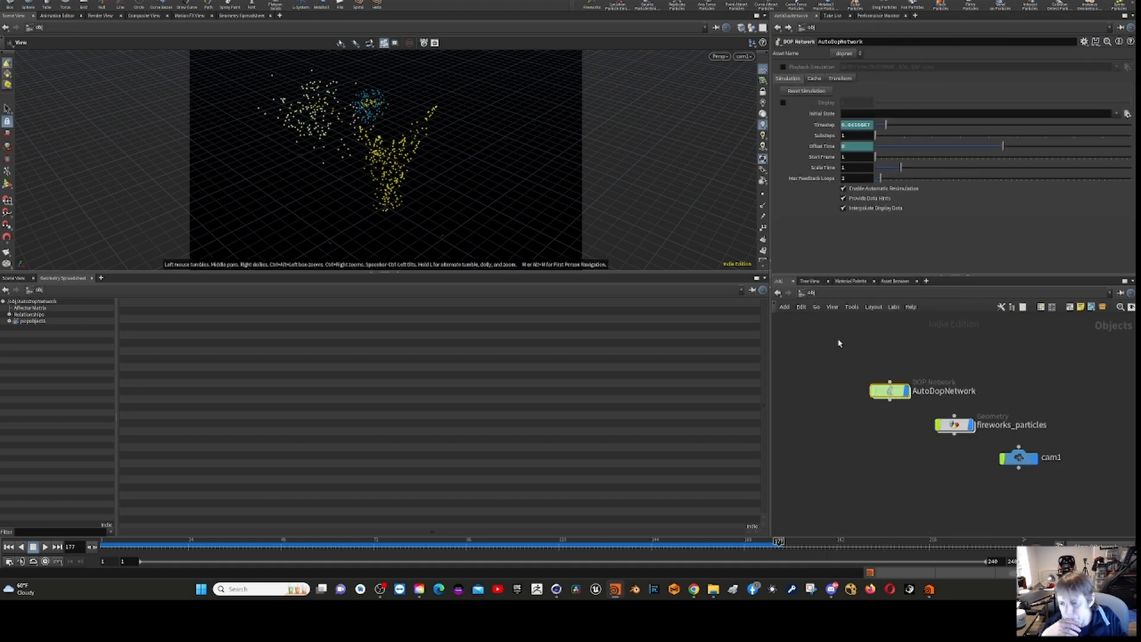
key(Tab)
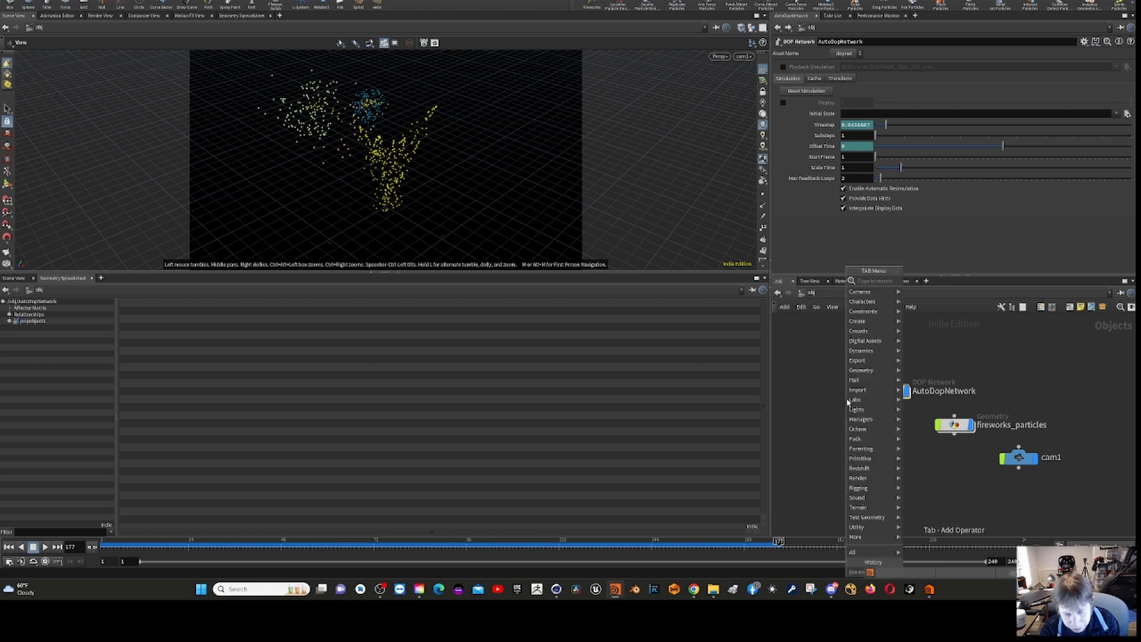
text(ROP)
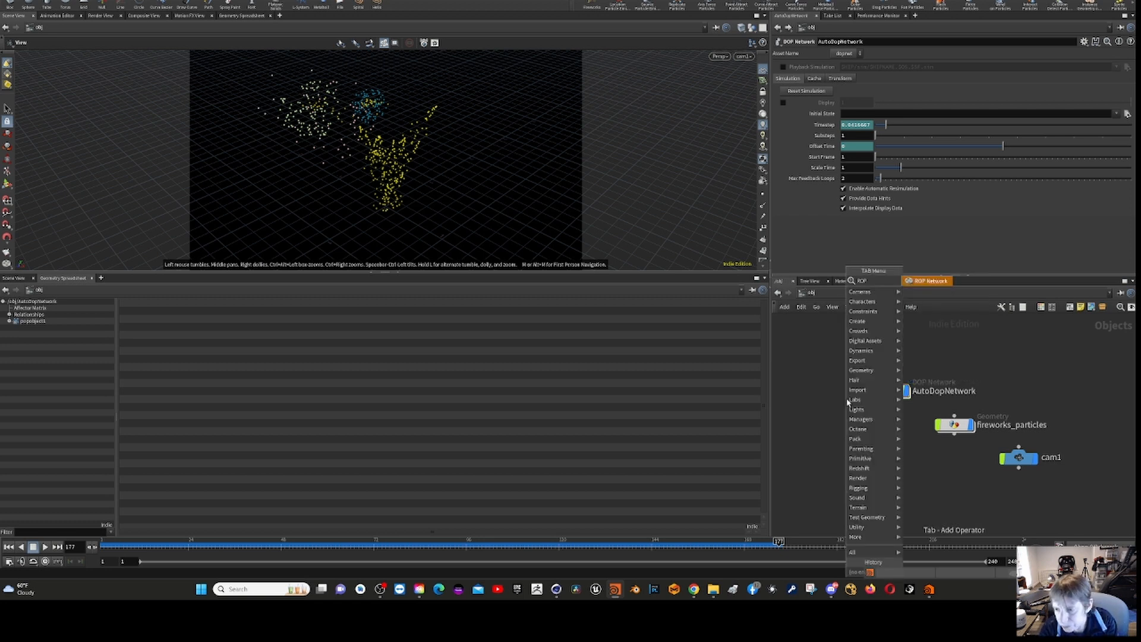
click(793, 343)
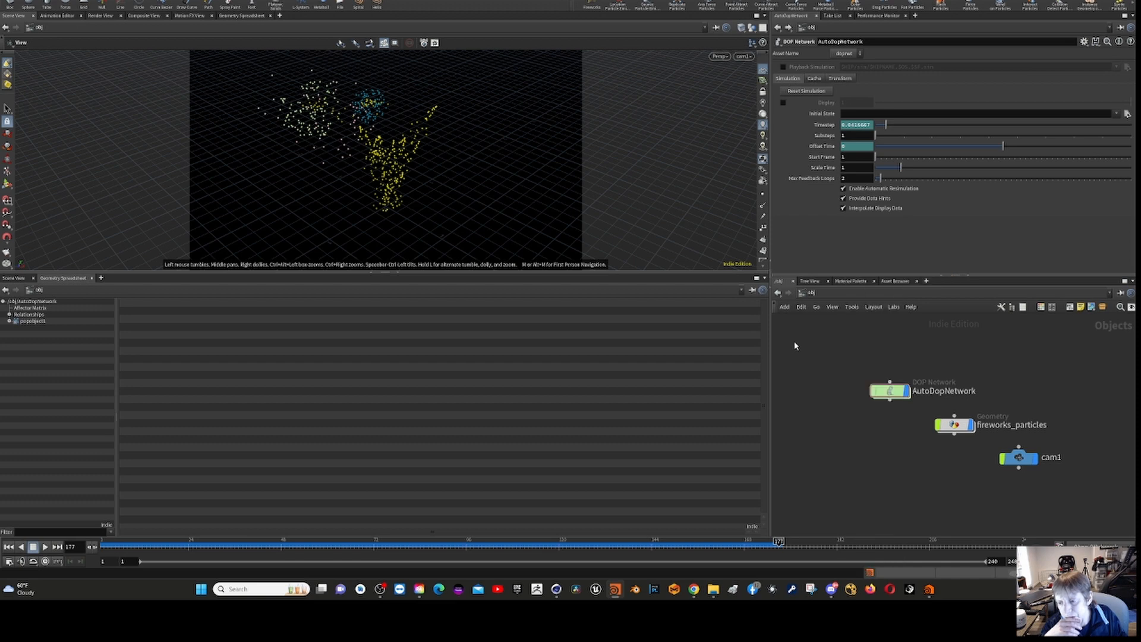
double_click(957, 426)
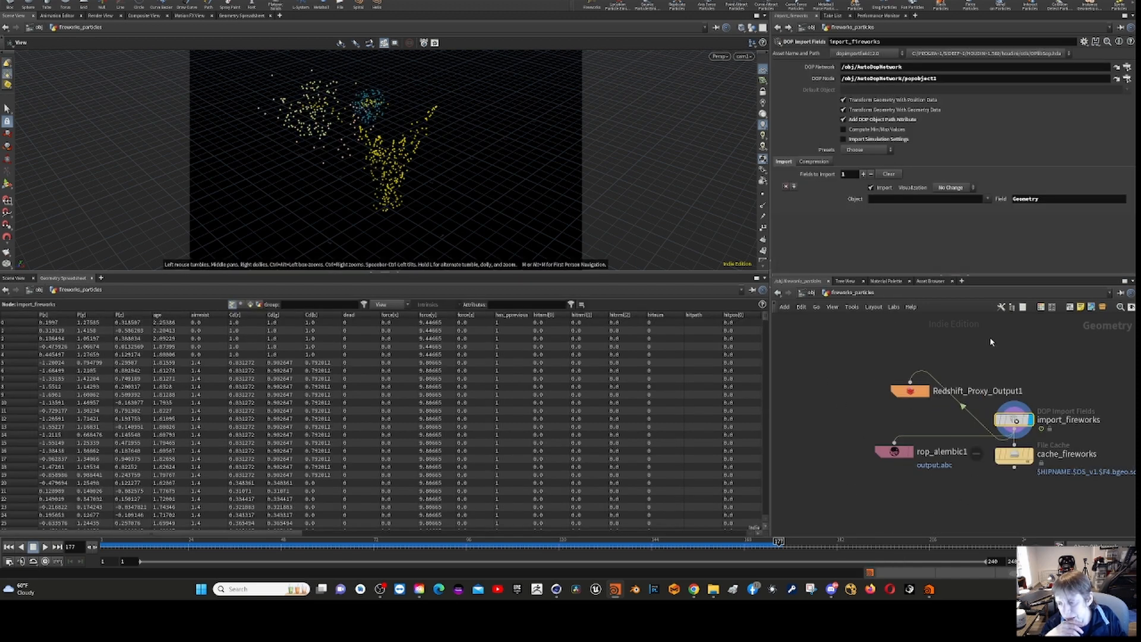
mouse_move(1020, 459)
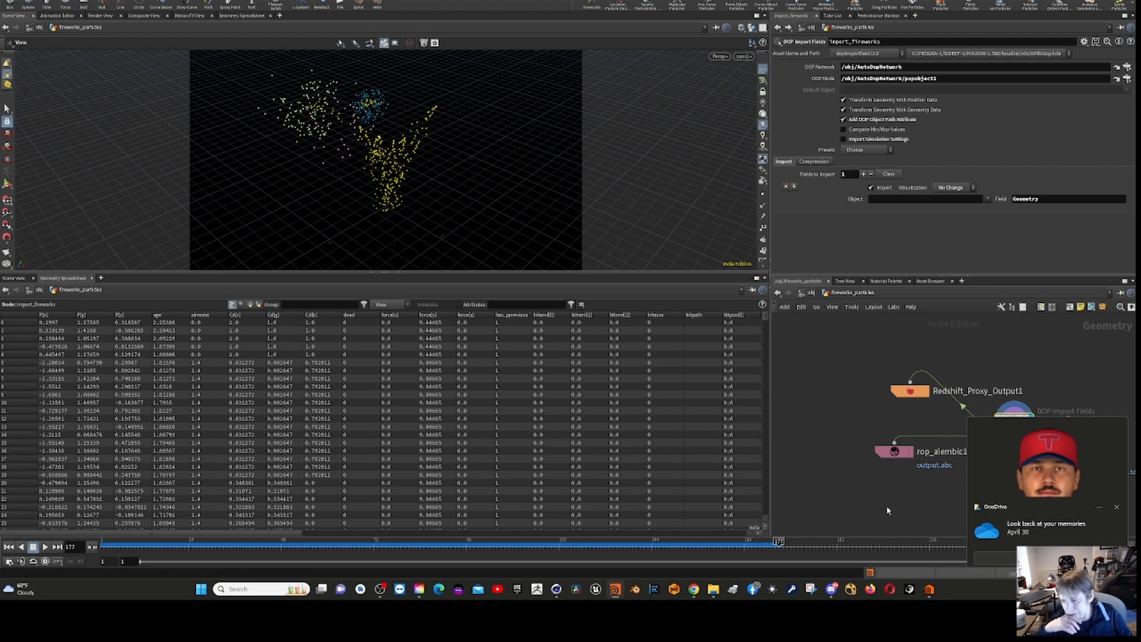
click(1003, 537)
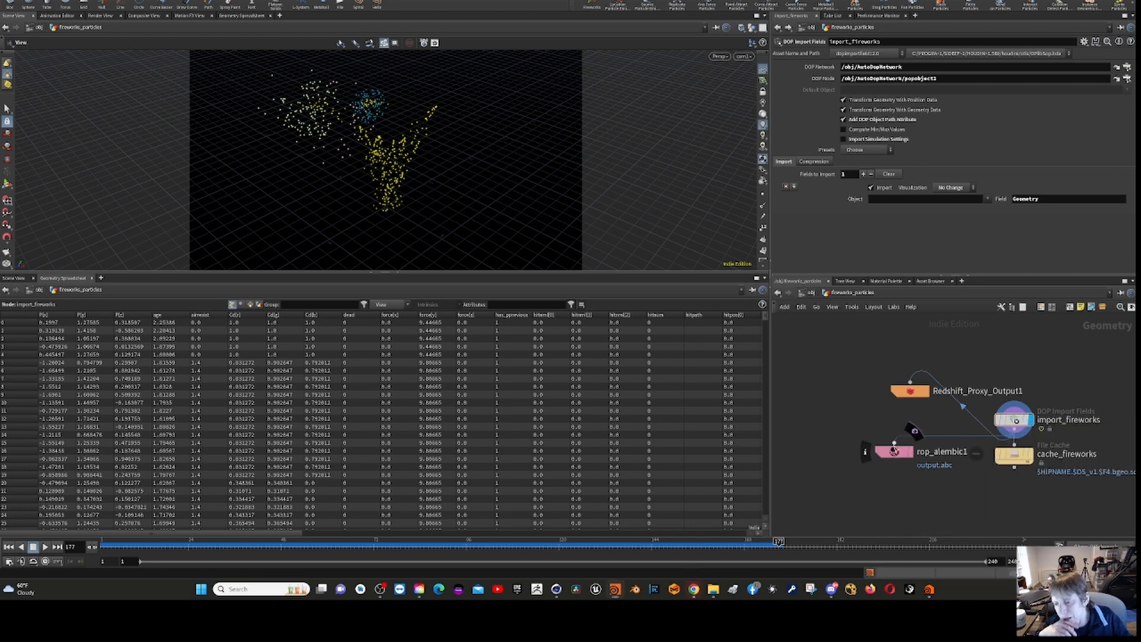
Examine the hierarchy, layering and motion blur settings of the rop_alembic1 node.
click(894, 452)
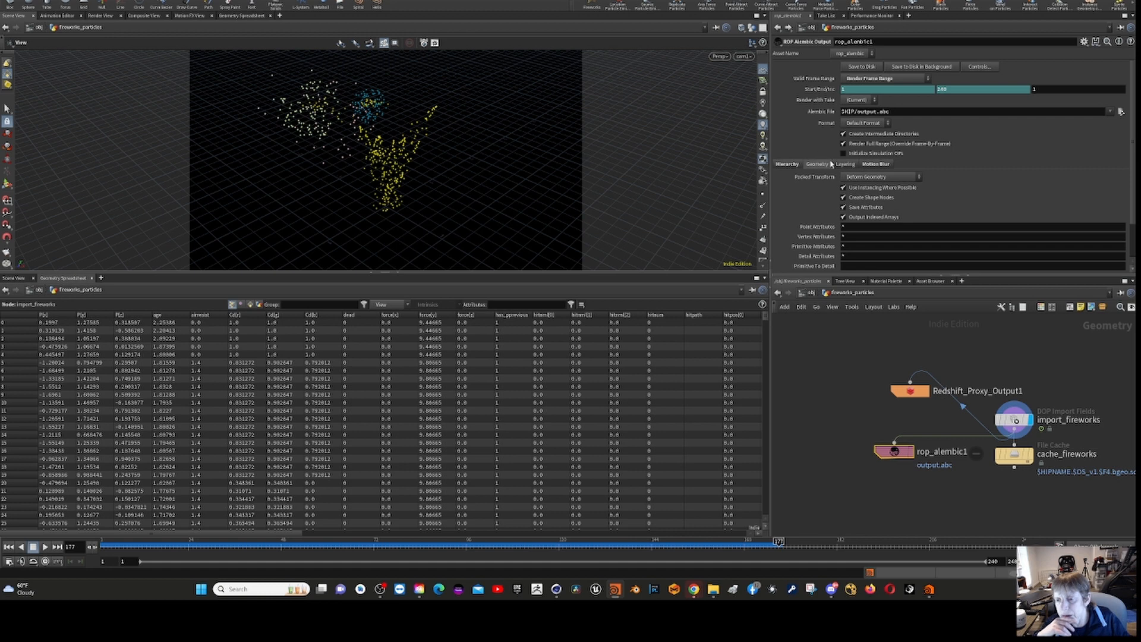
click(788, 164)
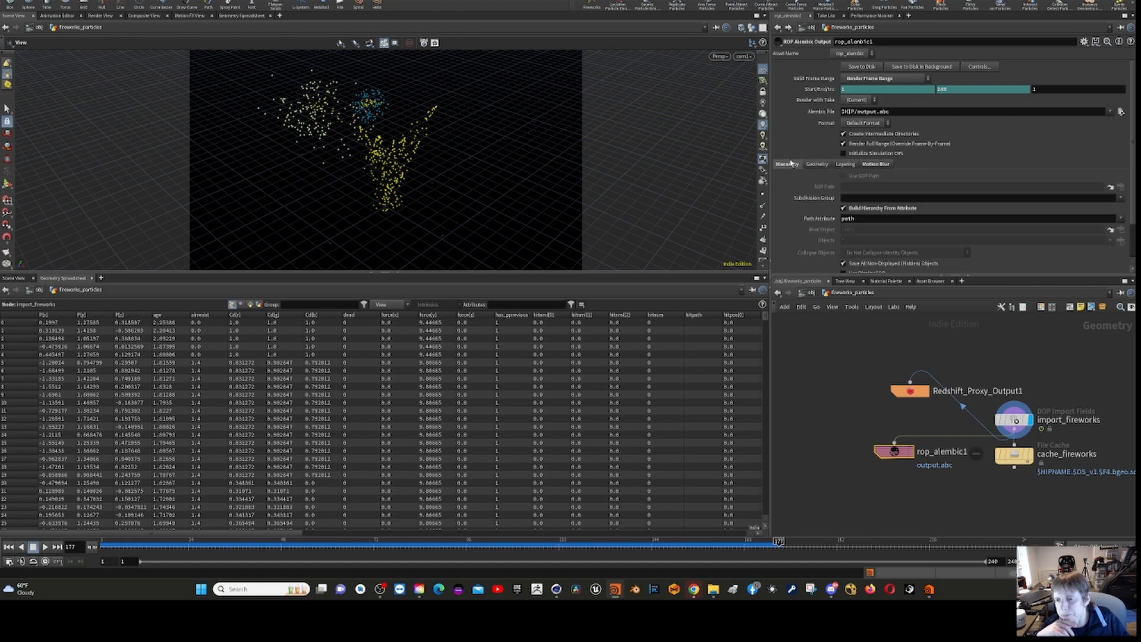
click(846, 165)
click(872, 164)
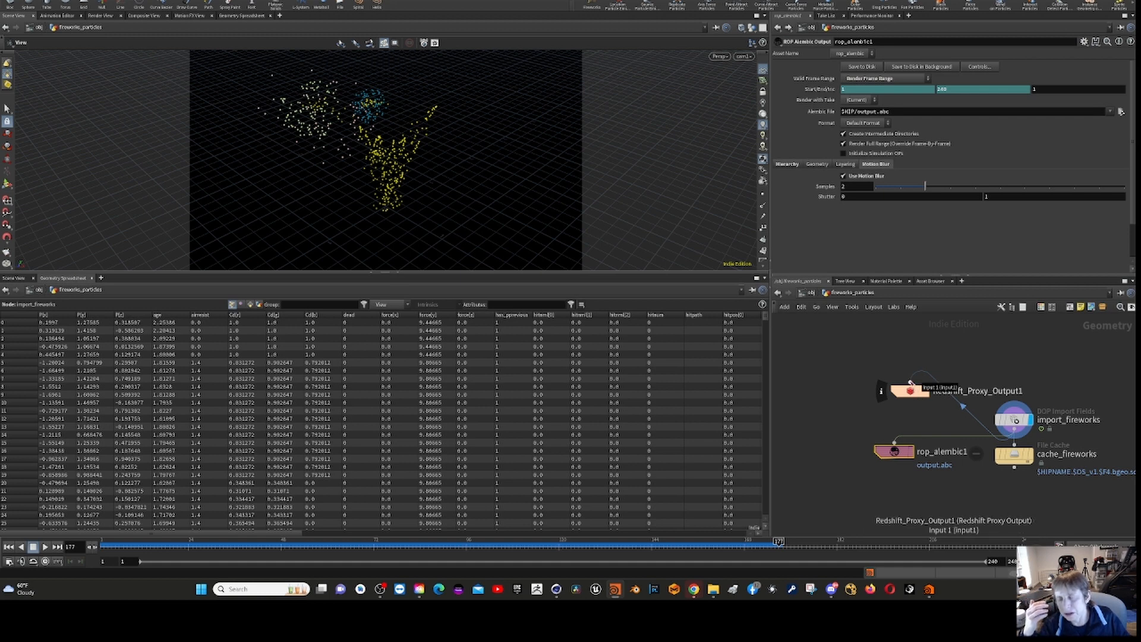
Examine the Redshift, Archive and Scripts settings of the Redshift_Proxy_Output1 node.
click(908, 396)
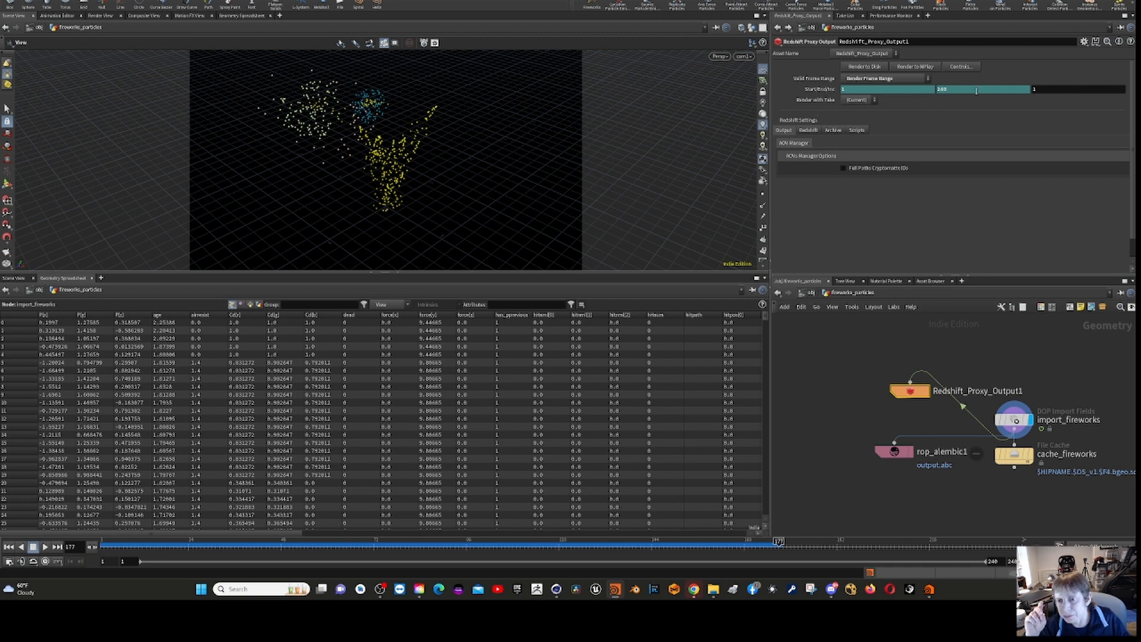
click(810, 130)
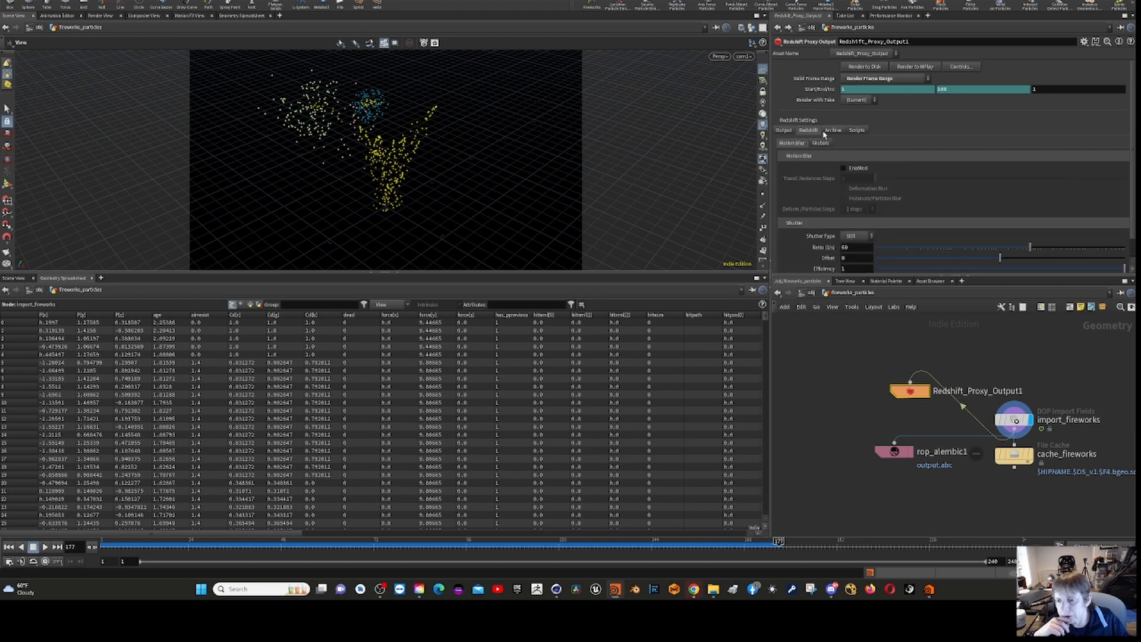
click(839, 131)
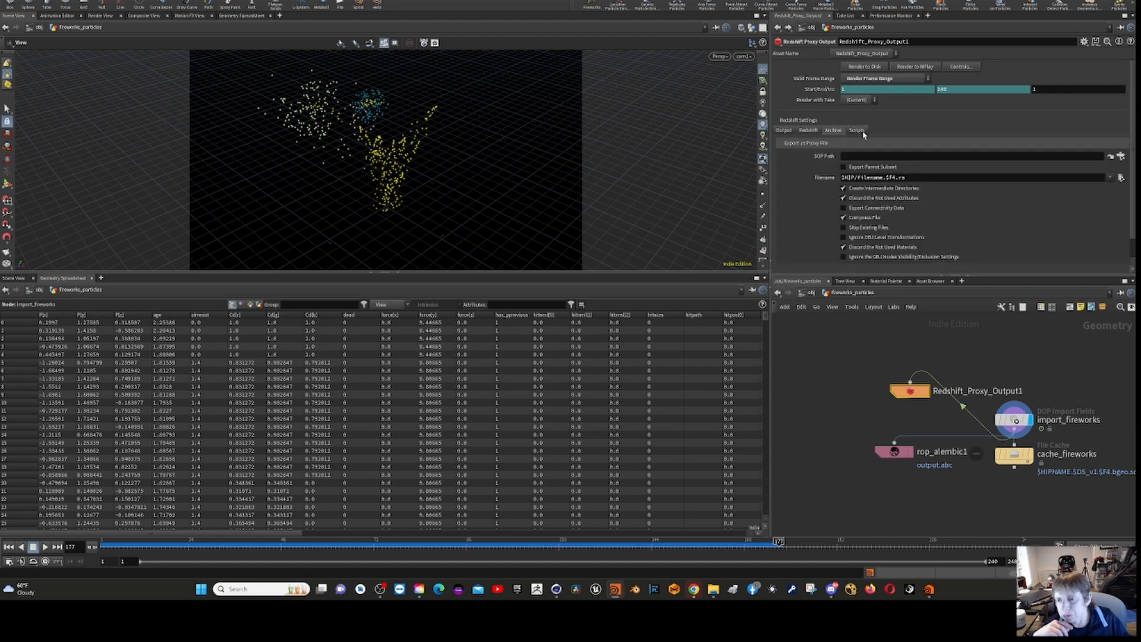
click(863, 131)
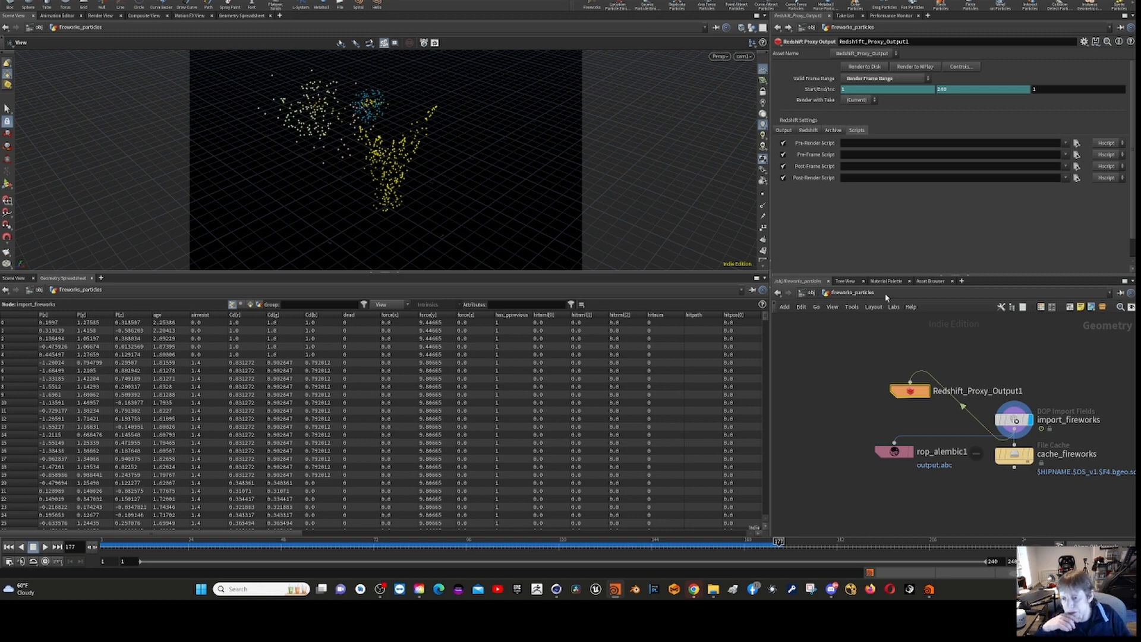
Switch to the out network and display the Archive settings of Redshift_ROP1.
click(811, 293)
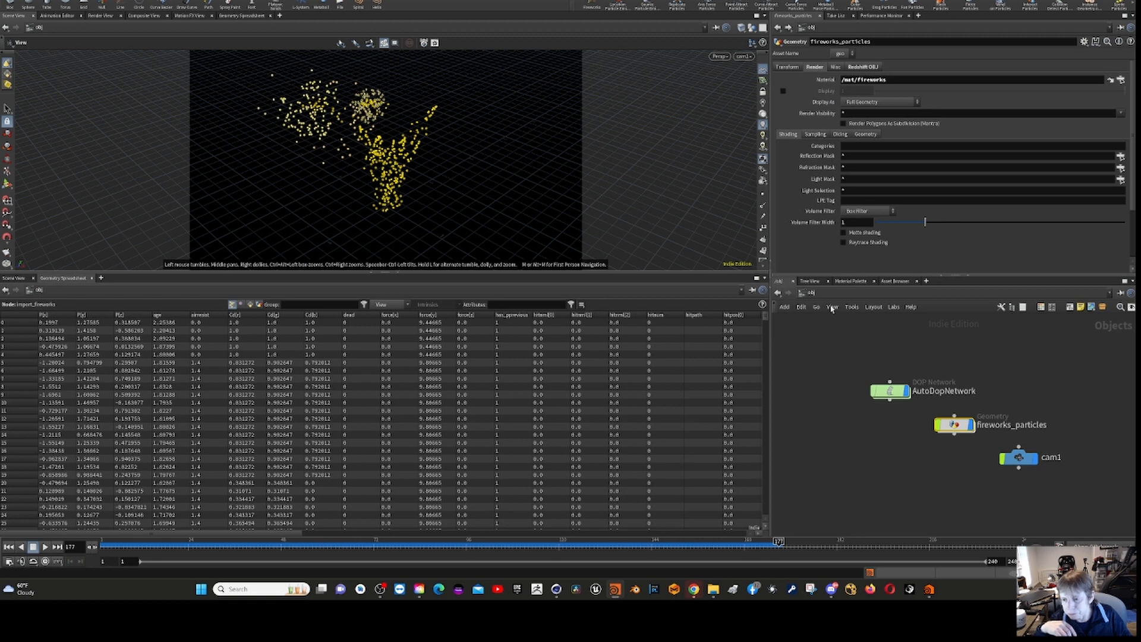
click(812, 294)
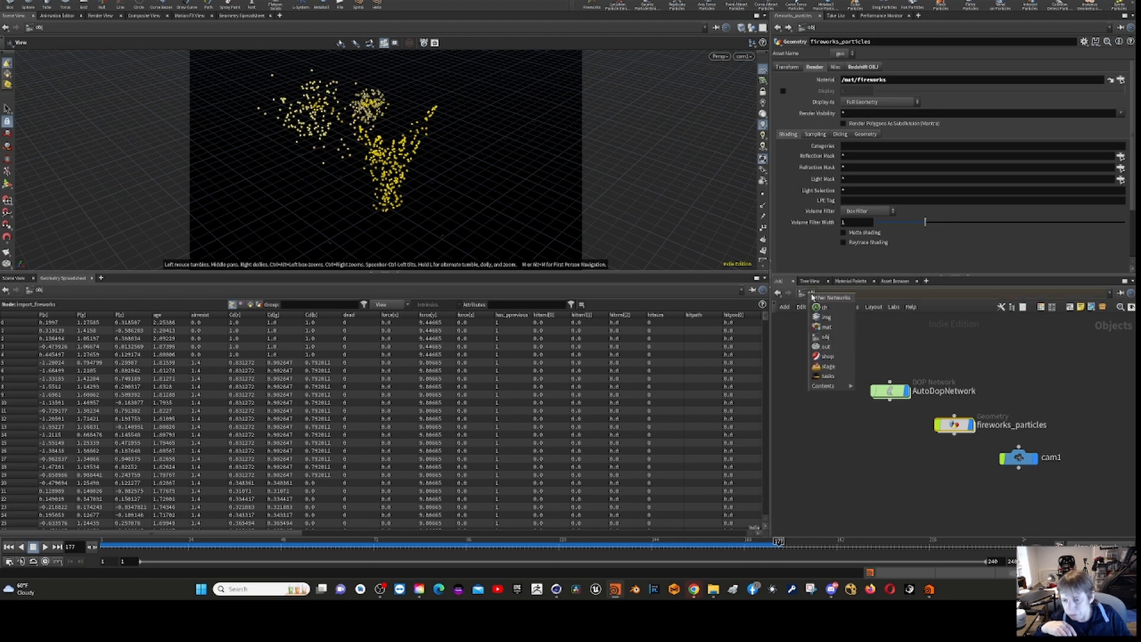
click(831, 347)
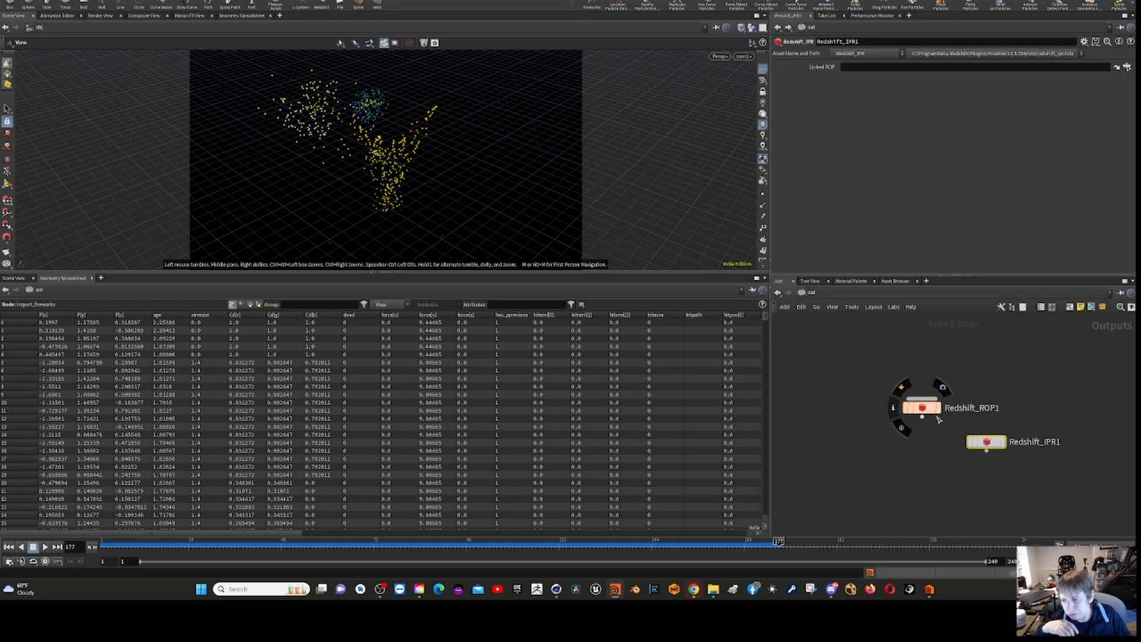
click(920, 407)
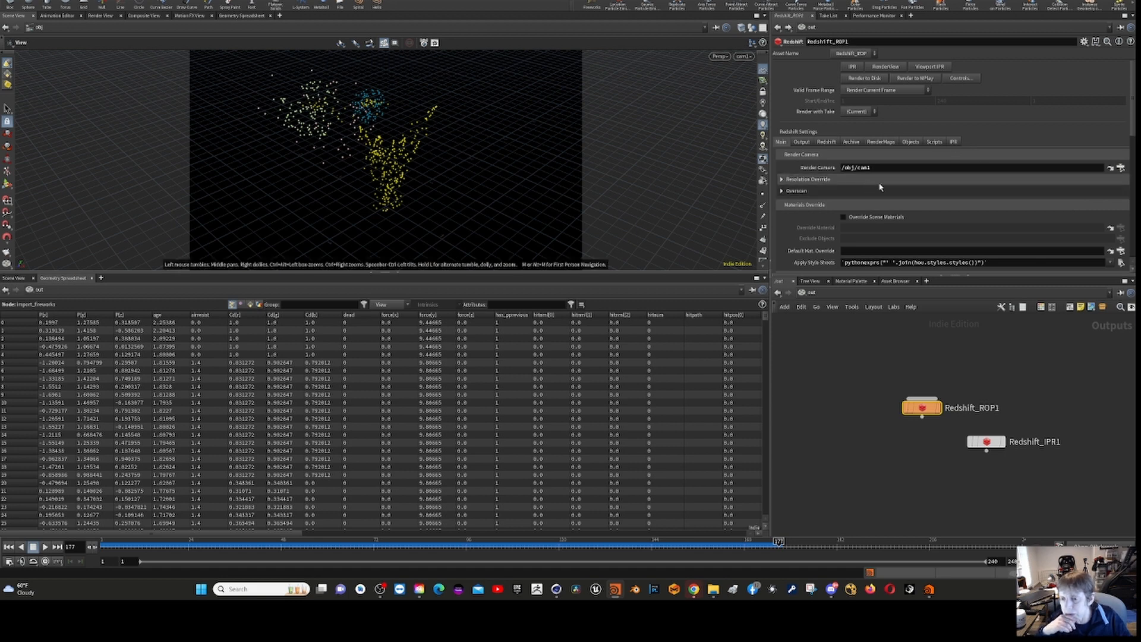
click(851, 142)
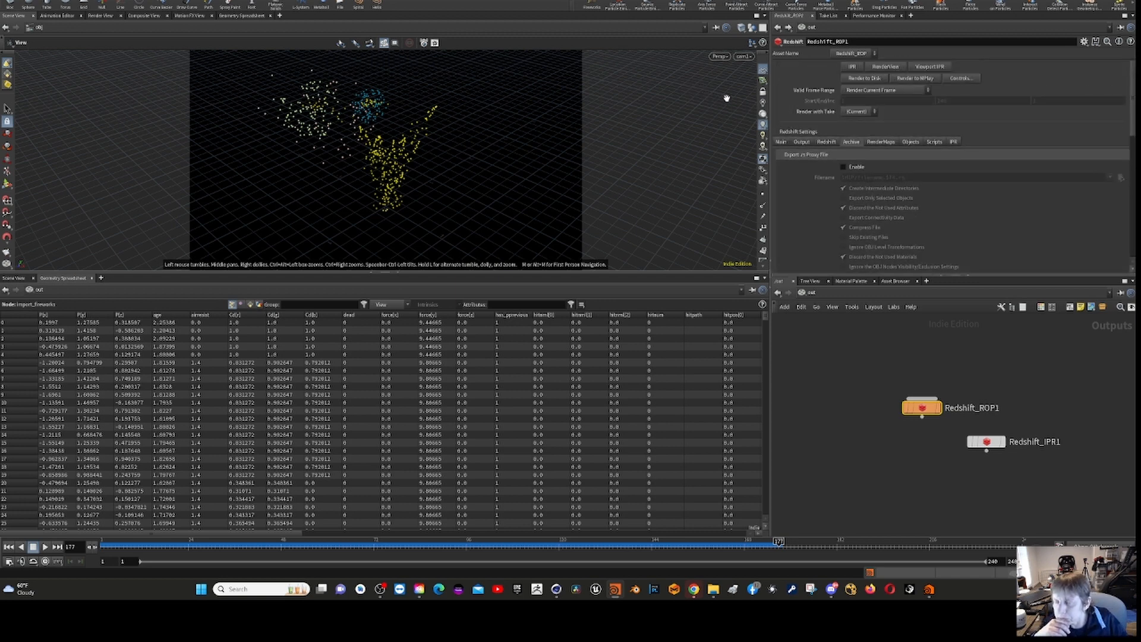
Set Redshift_ROP1's Valid Frame Range to Render Frame Range, enable Export as Proxy File and show its Redshift render settings.
click(901, 90)
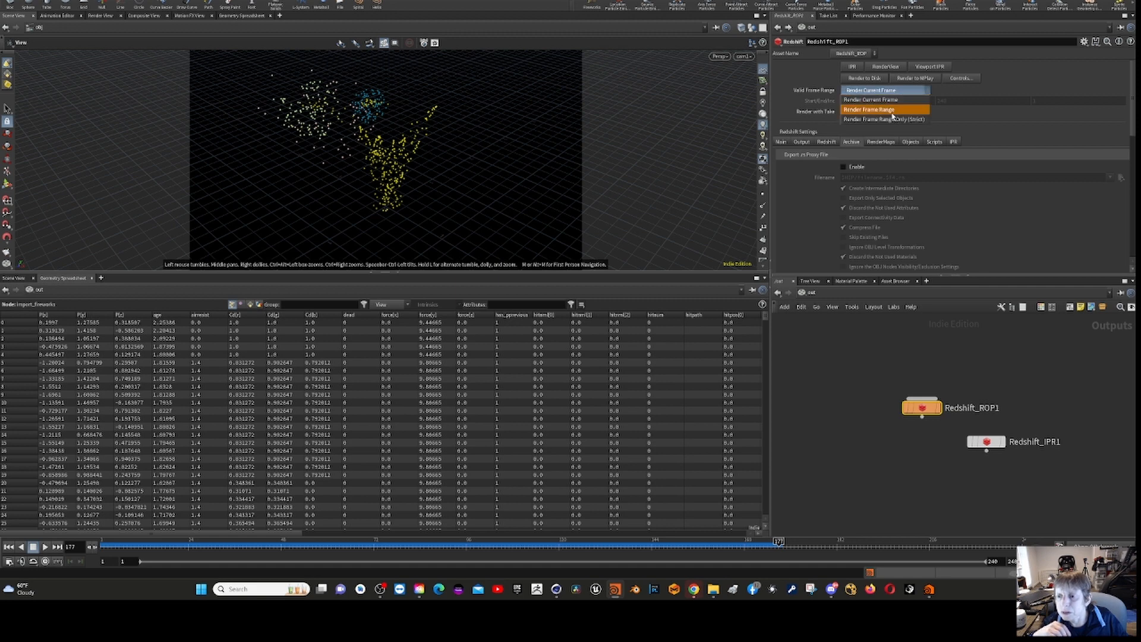
click(886, 110)
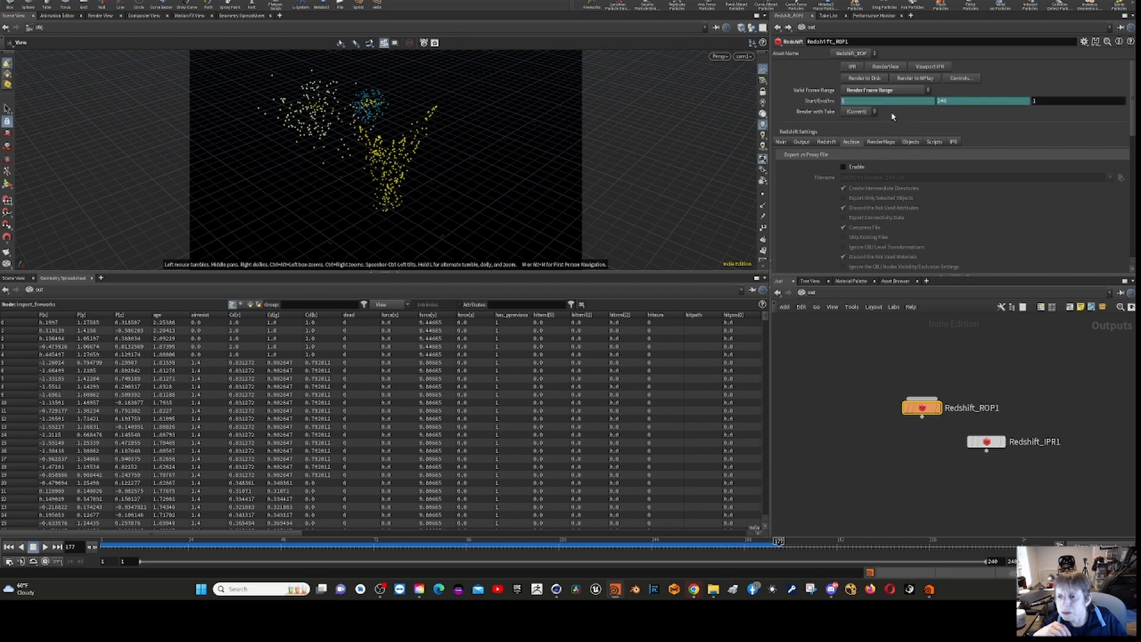
click(844, 167)
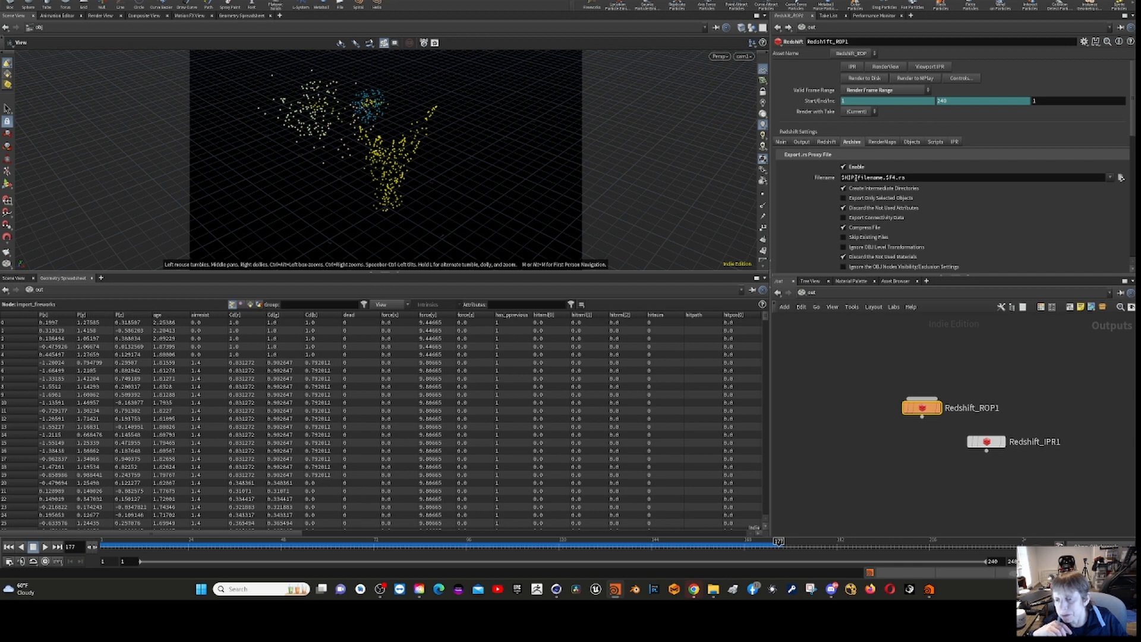
click(826, 142)
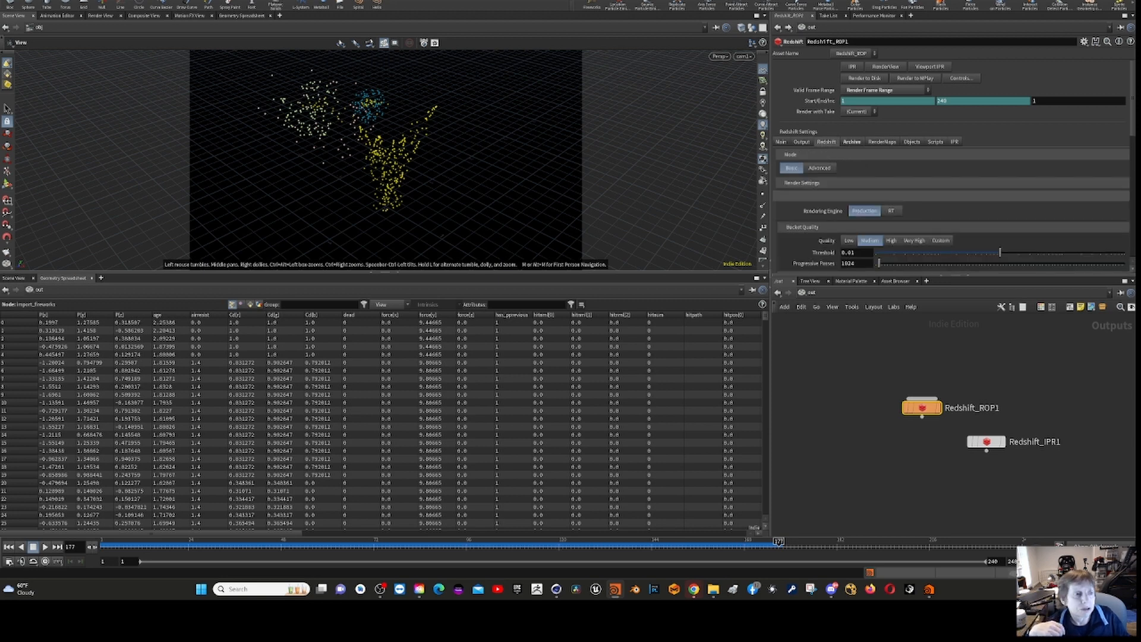
Examine the Houdini scene's list of variables in the Aliases and Variables window, and close it.
click(30, 2)
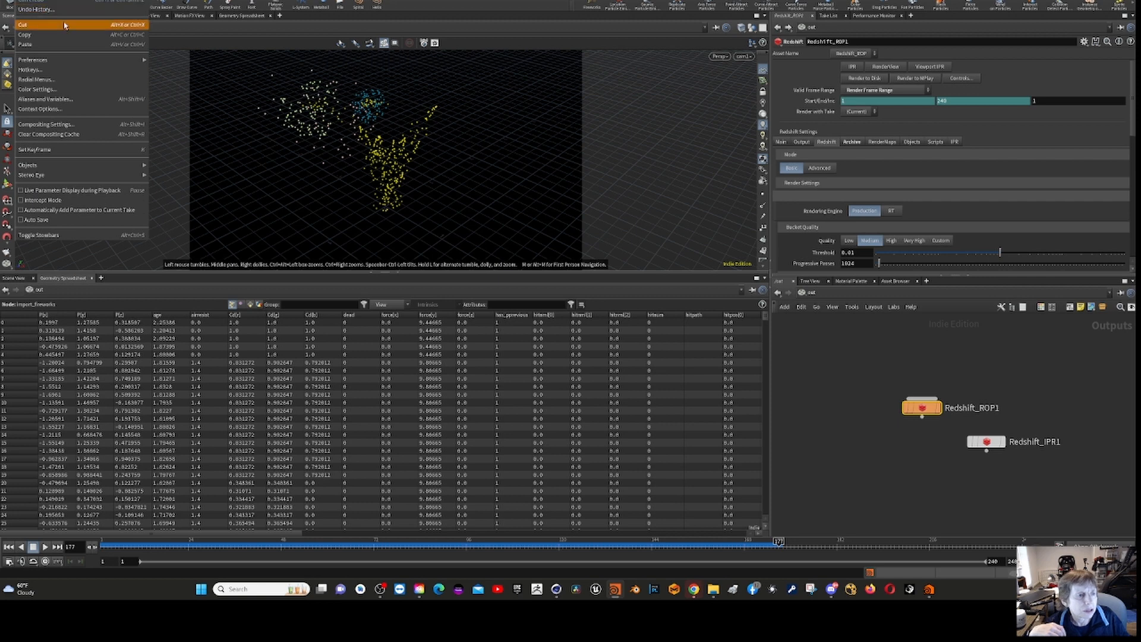
click(97, 104)
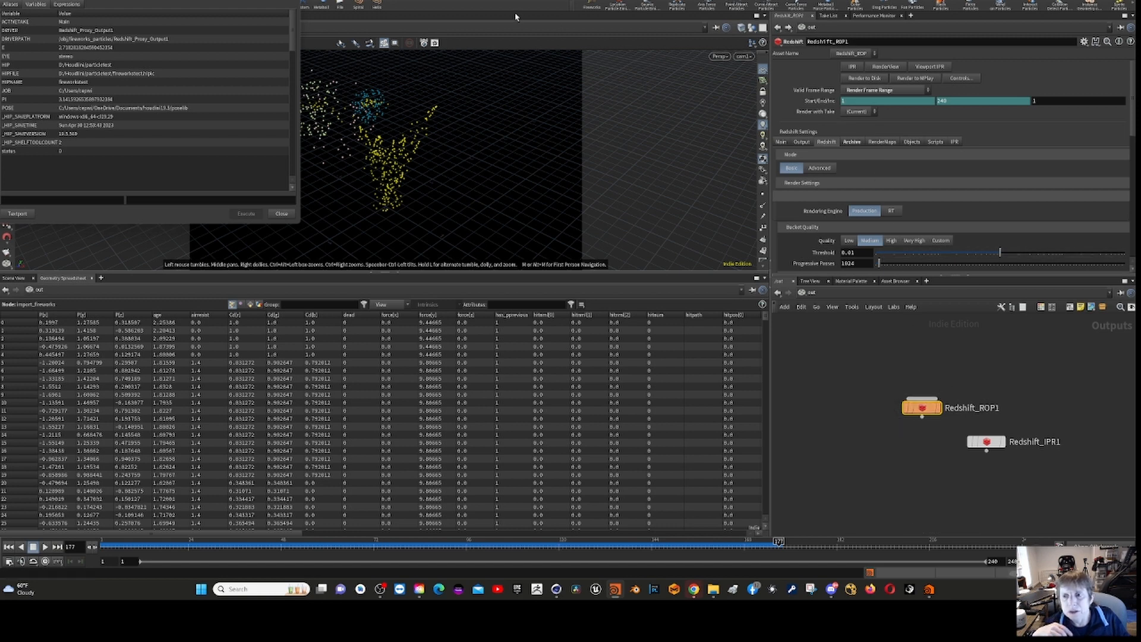
click(281, 213)
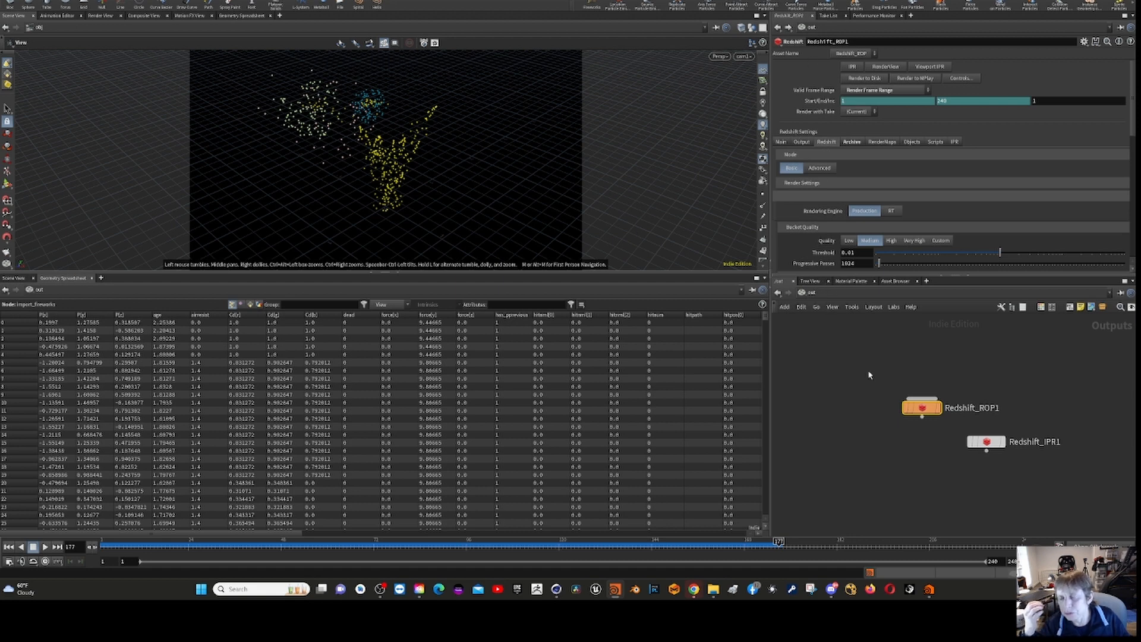
Open the fireworks material in the mat network and examine RSUserDataColor1's attribute name.
click(811, 294)
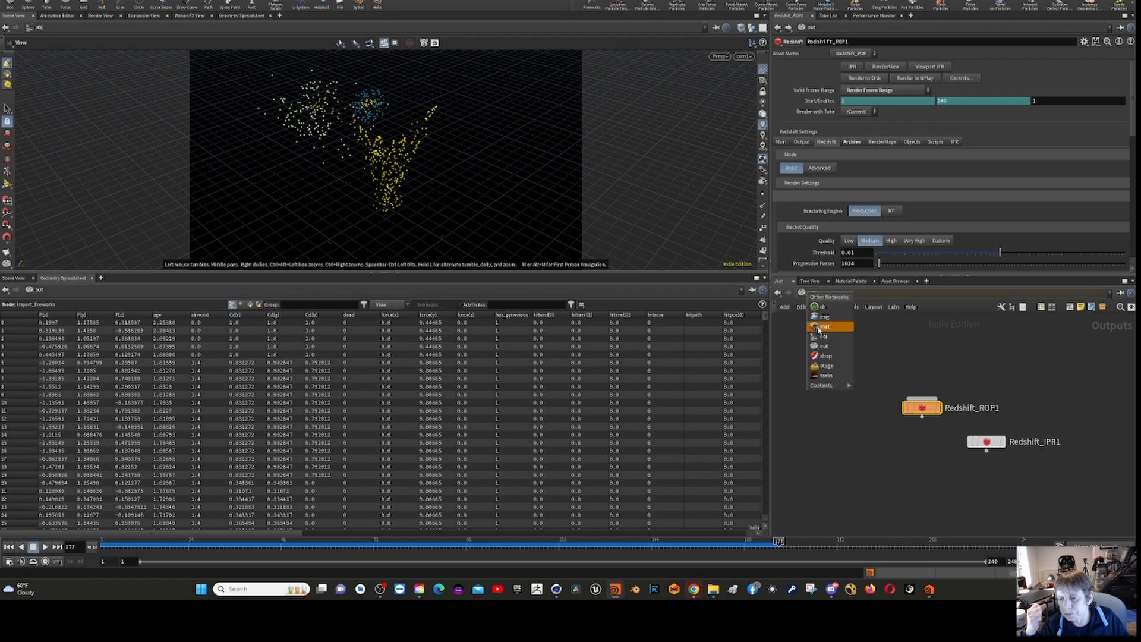
click(824, 327)
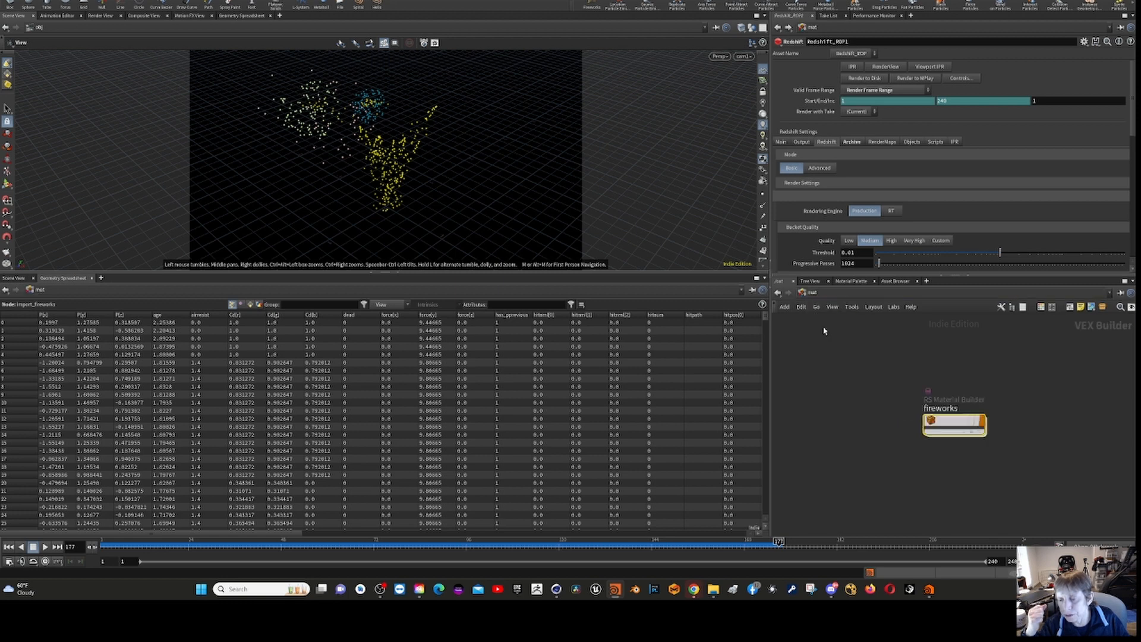
double_click(959, 427)
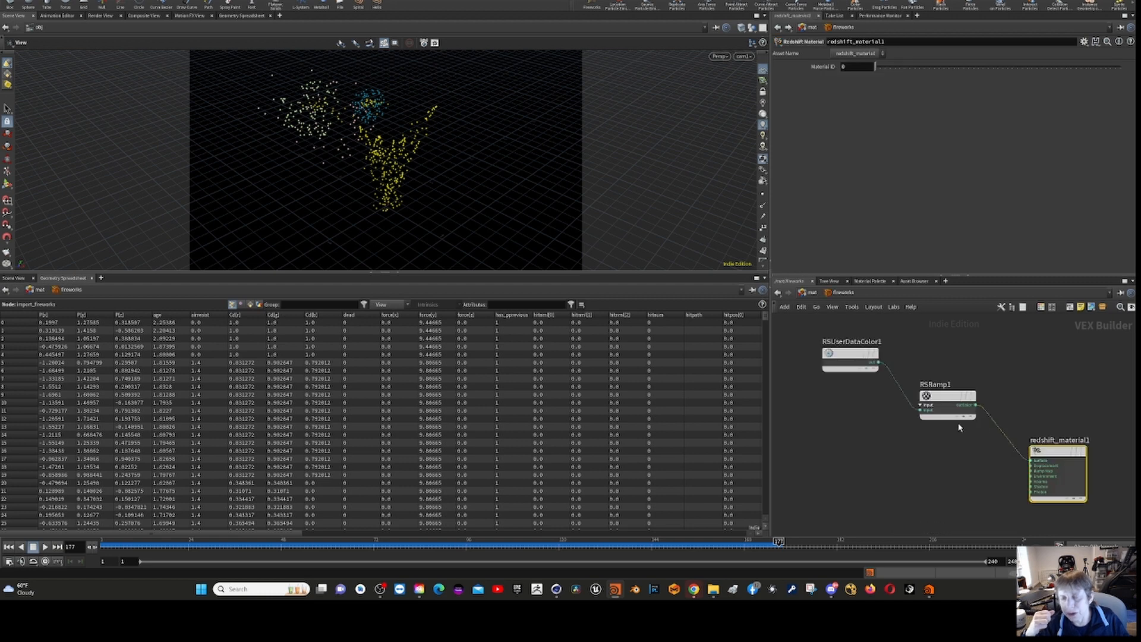
mouse_move(977, 369)
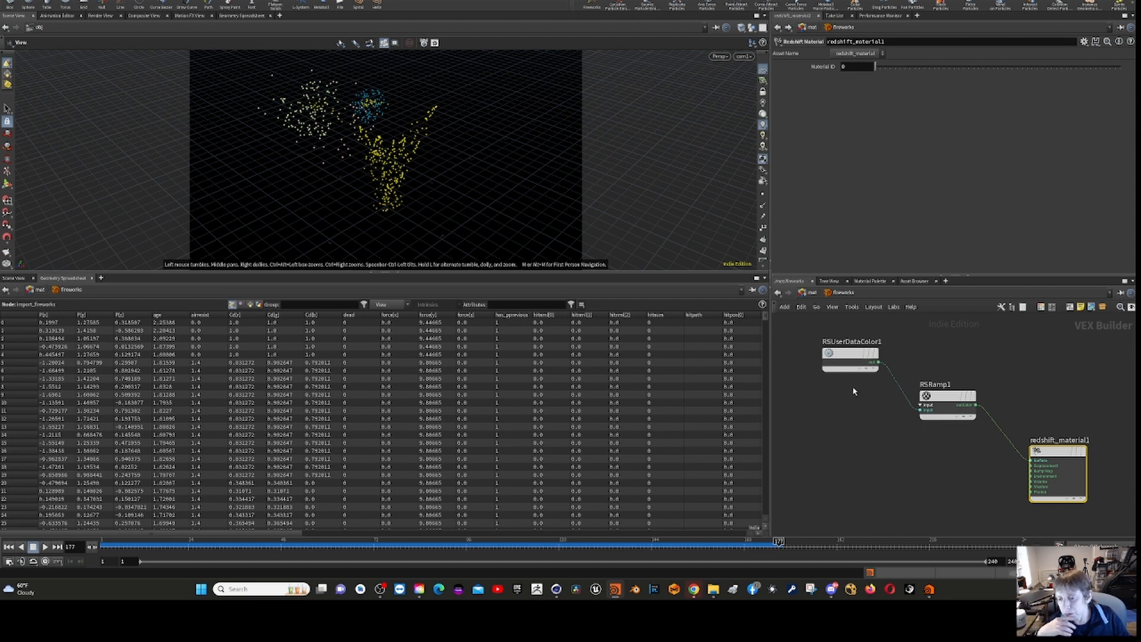
click(843, 355)
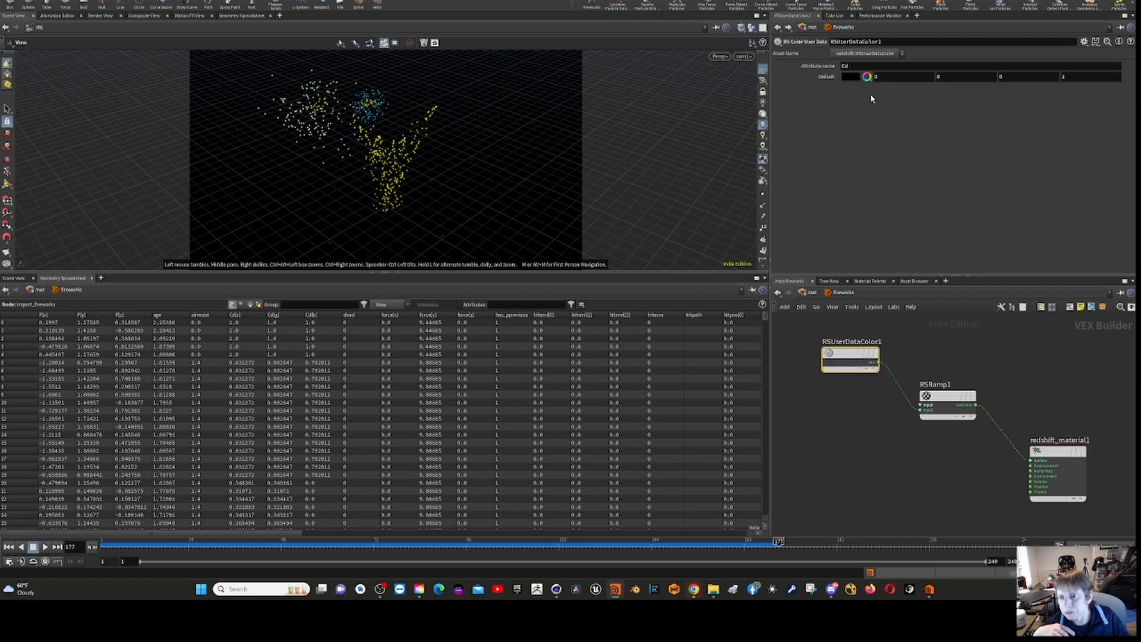
click(850, 66)
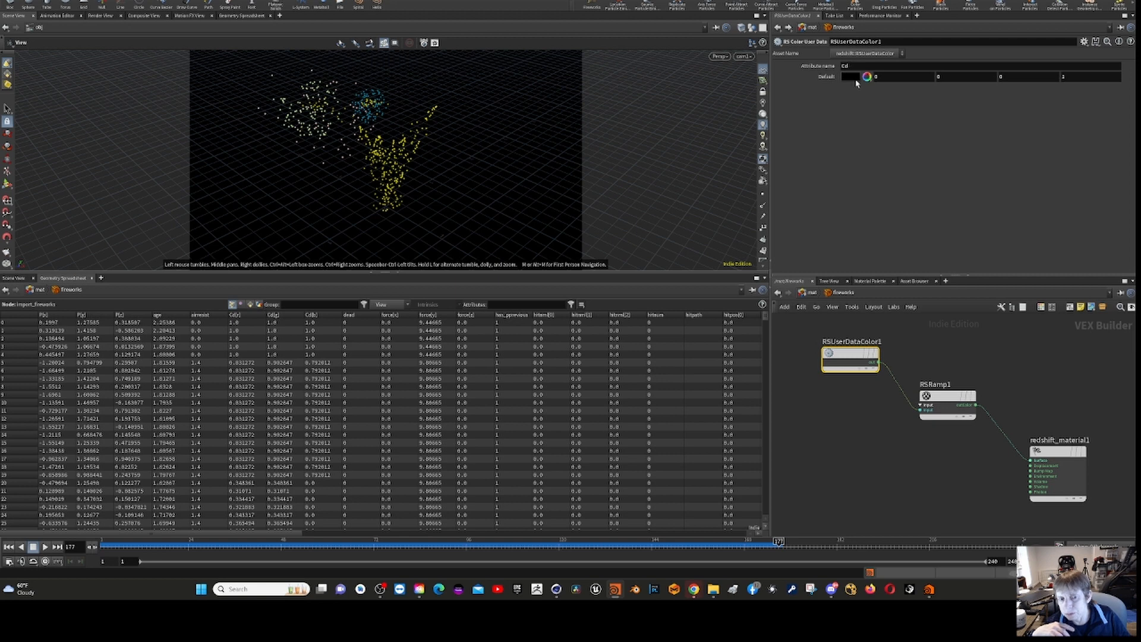
Examine RSRamp1's colour ramp and its list of ramp presets.
click(949, 399)
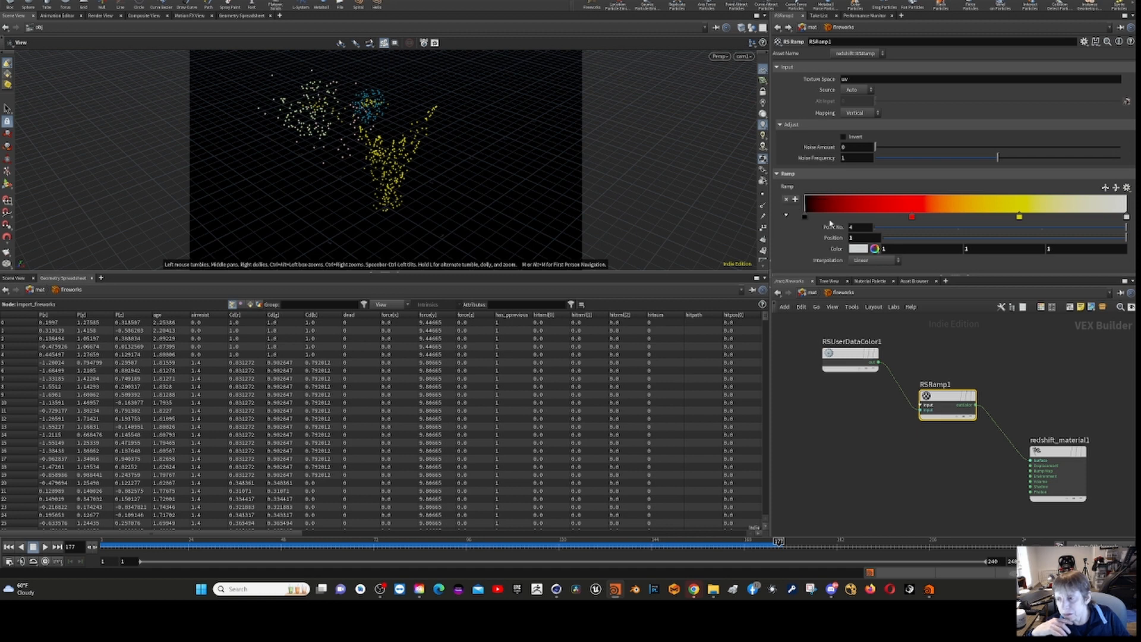
click(1127, 187)
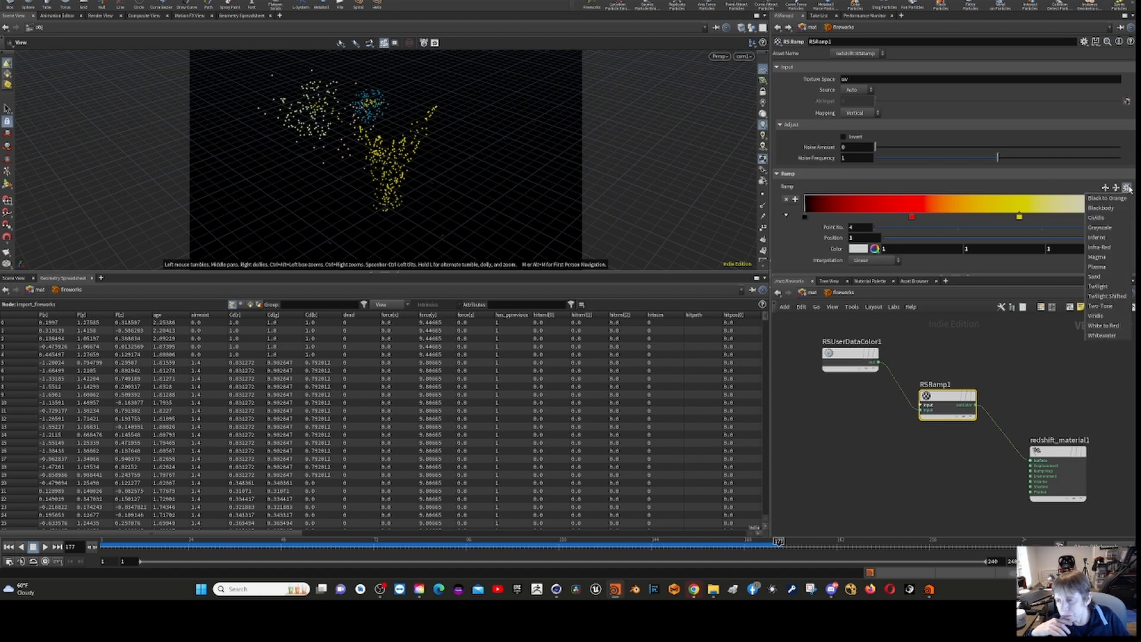
click(1066, 180)
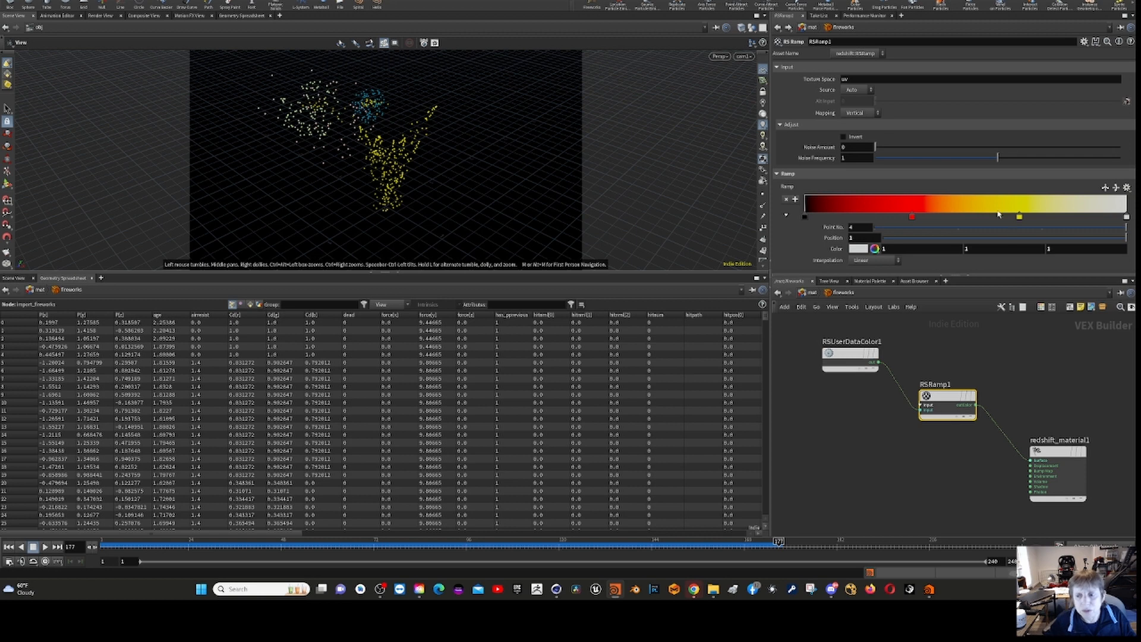
Return to the out network, render the current fireworks frame in the Redshift Render View and close it.
click(812, 294)
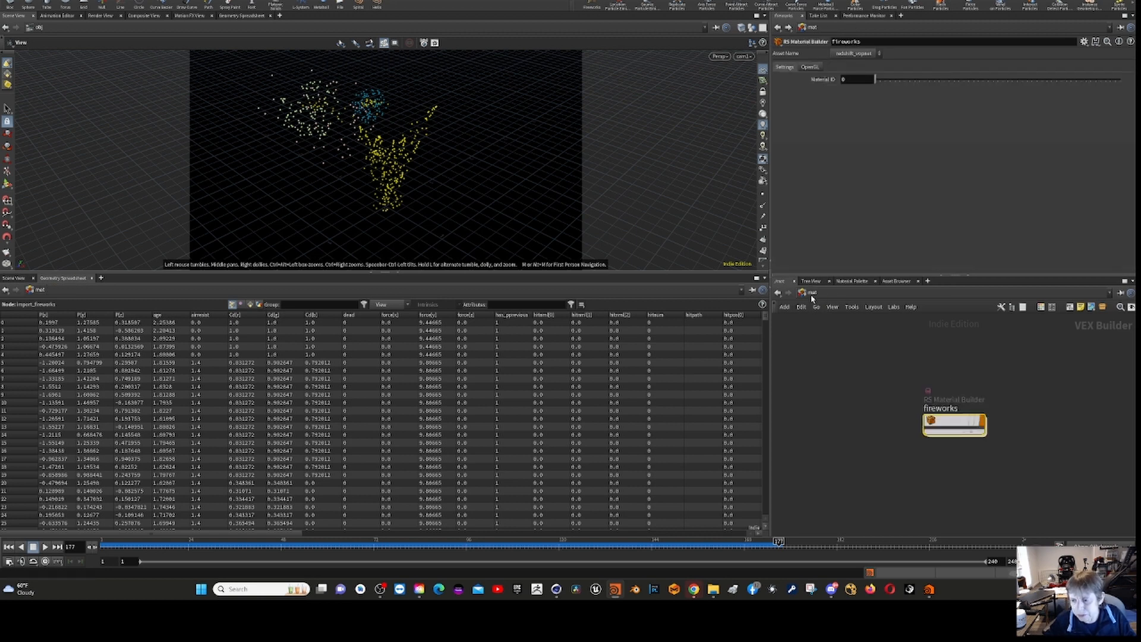
click(813, 295)
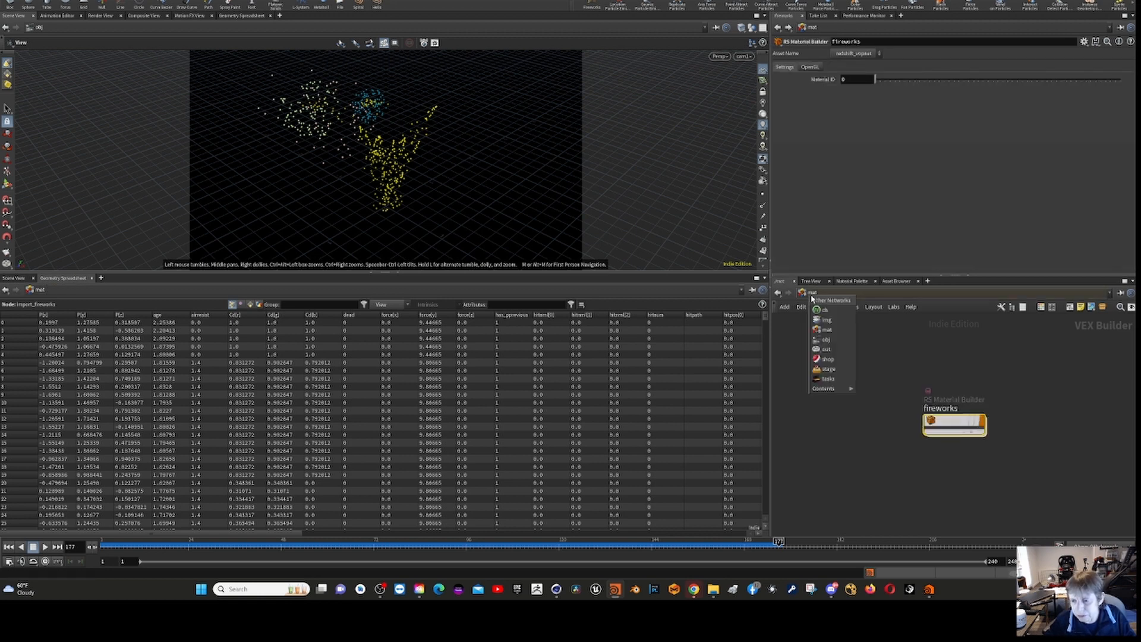
click(828, 352)
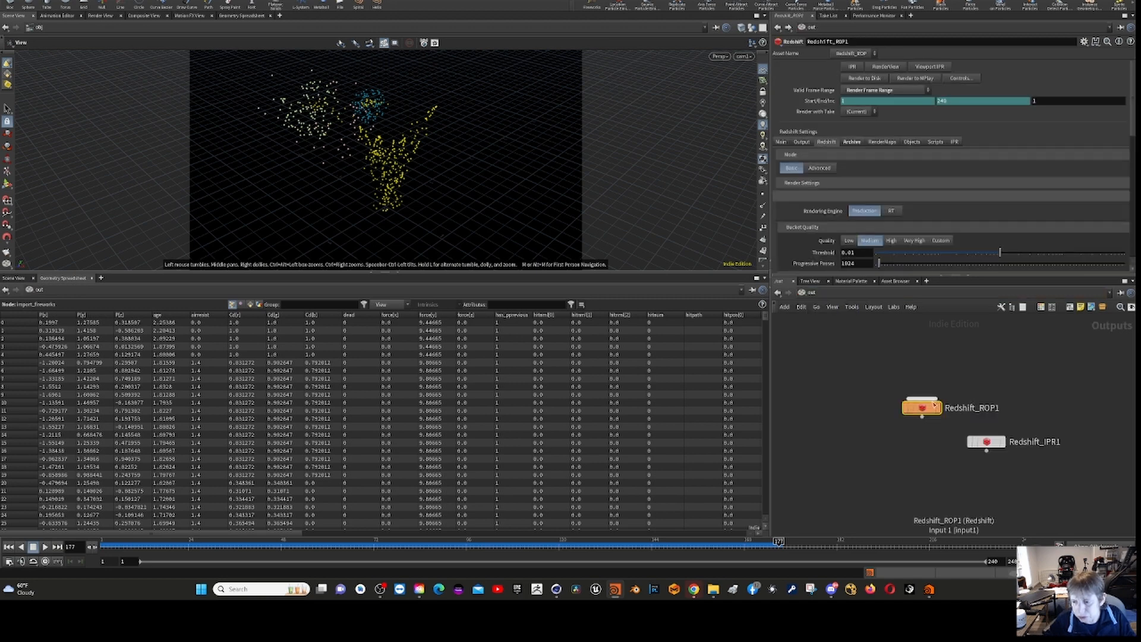
click(883, 69)
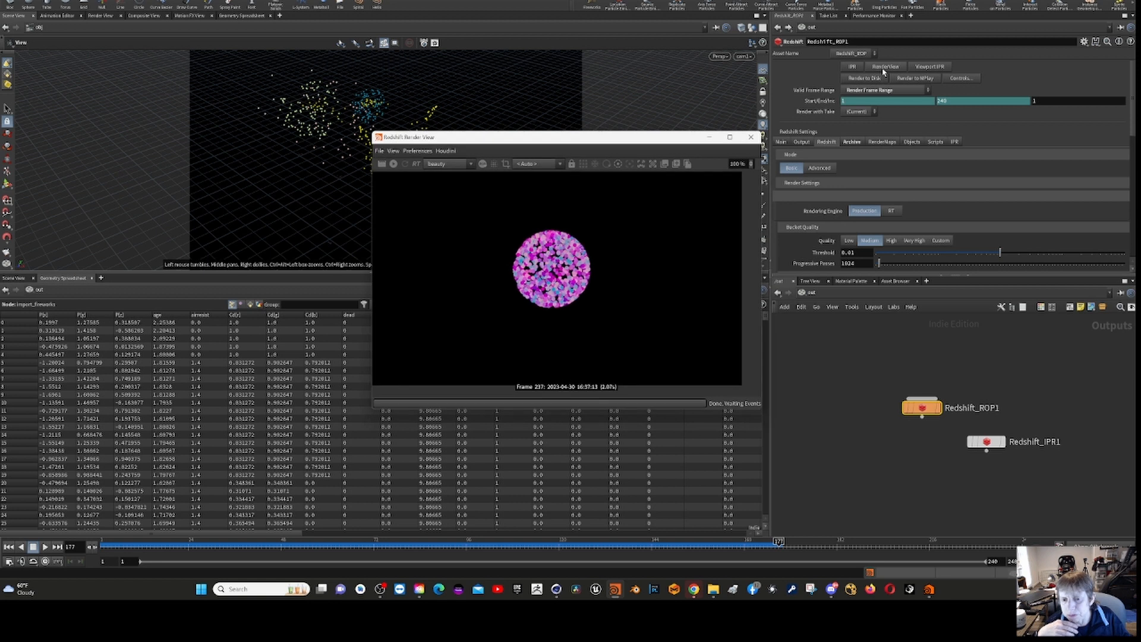
click(383, 164)
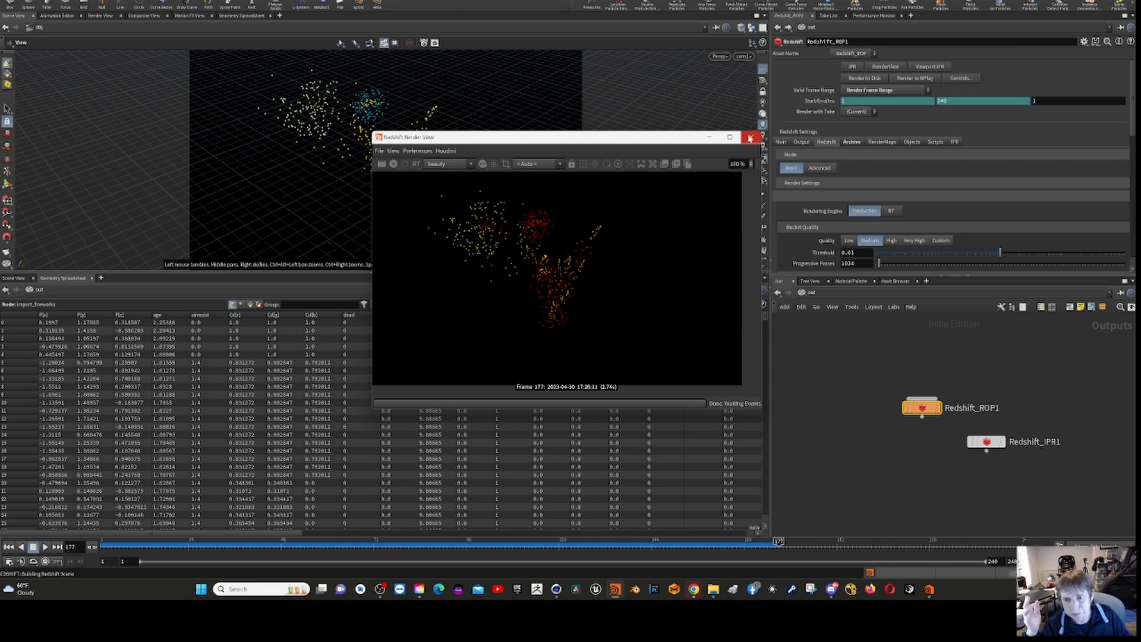
click(751, 138)
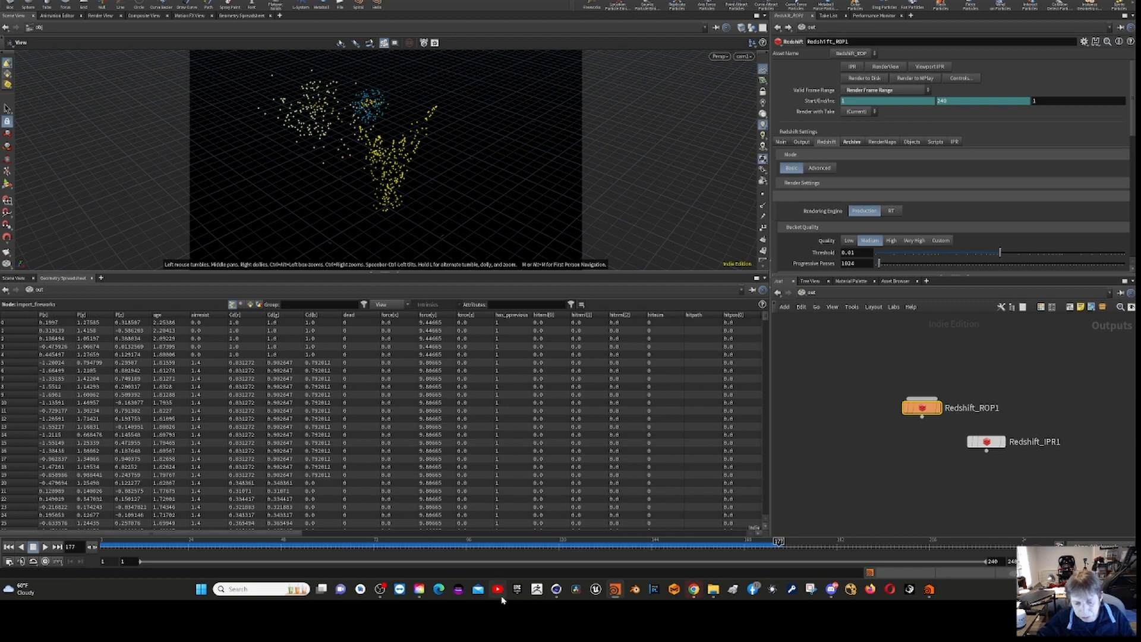
Switch to Cinema 4D, render the fireworks proxy scene in the Redshift RenderView and close it.
click(555, 589)
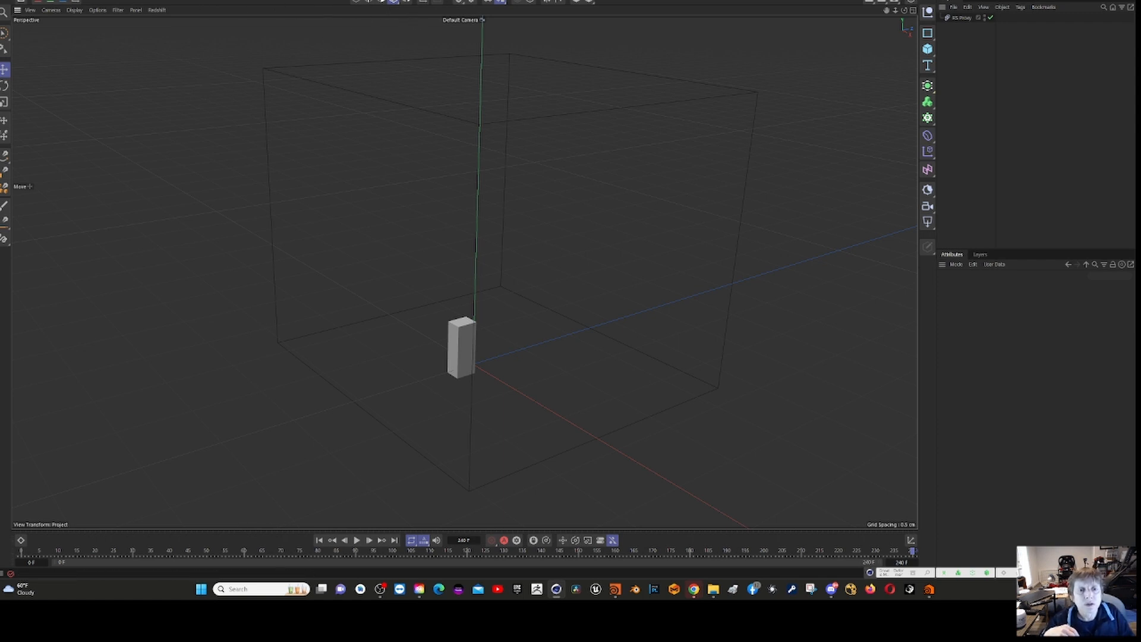
click(394, 1)
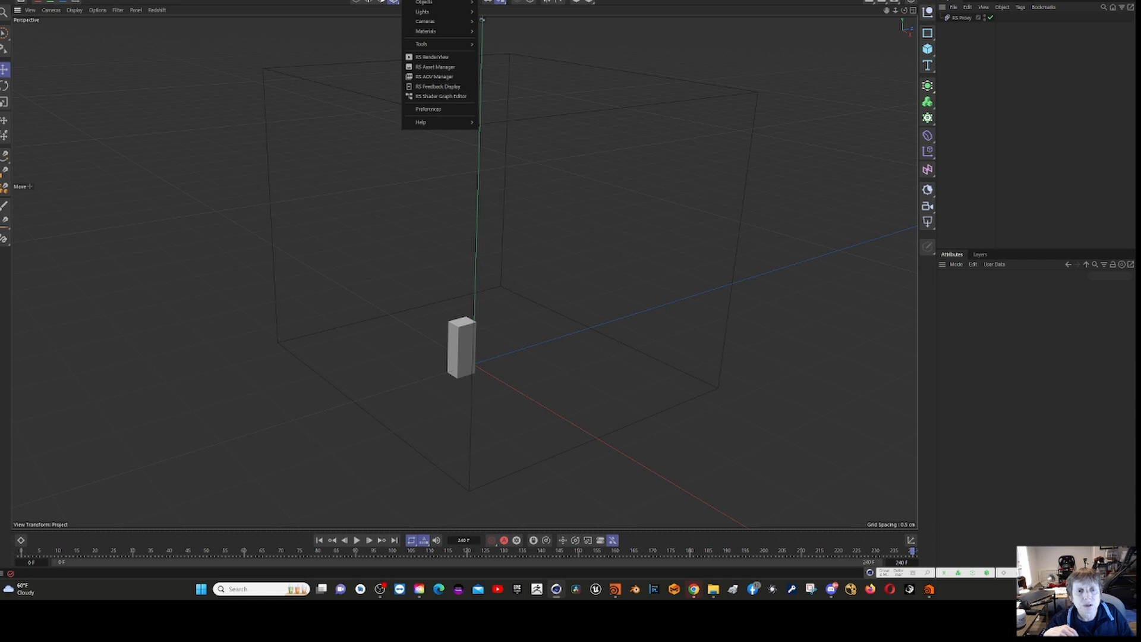
click(450, 66)
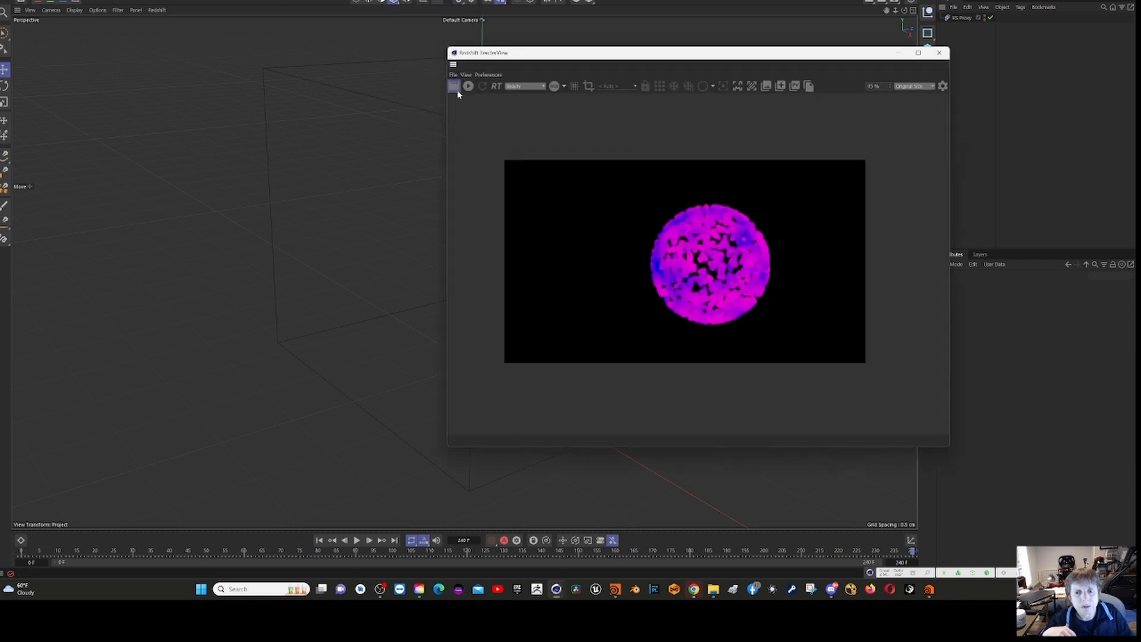
click(455, 88)
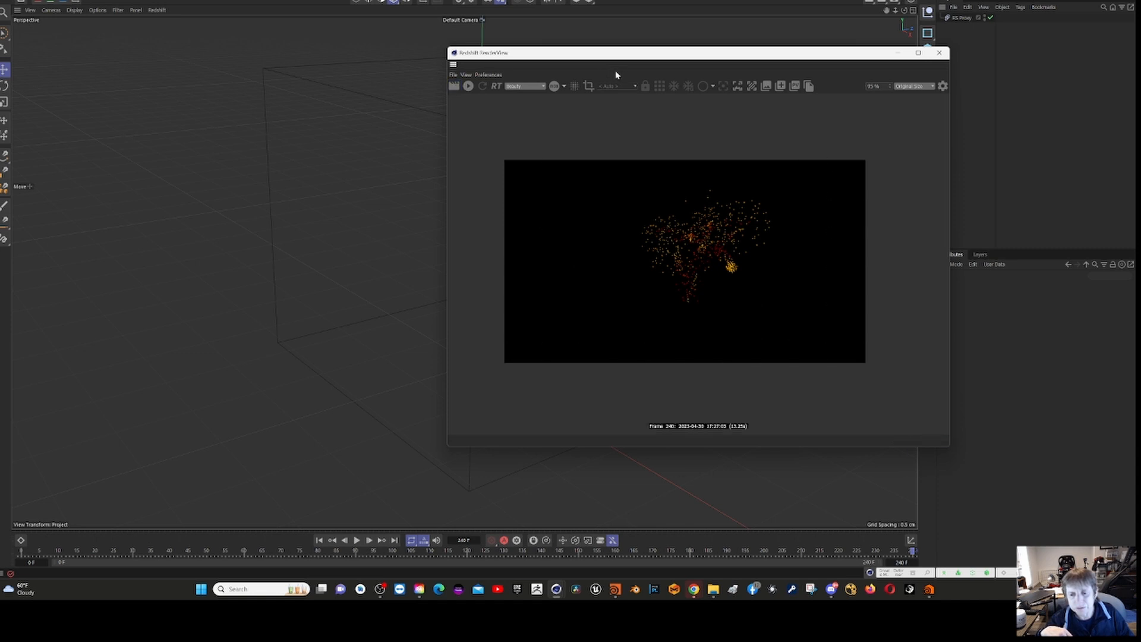
drag(714, 56, 786, 54)
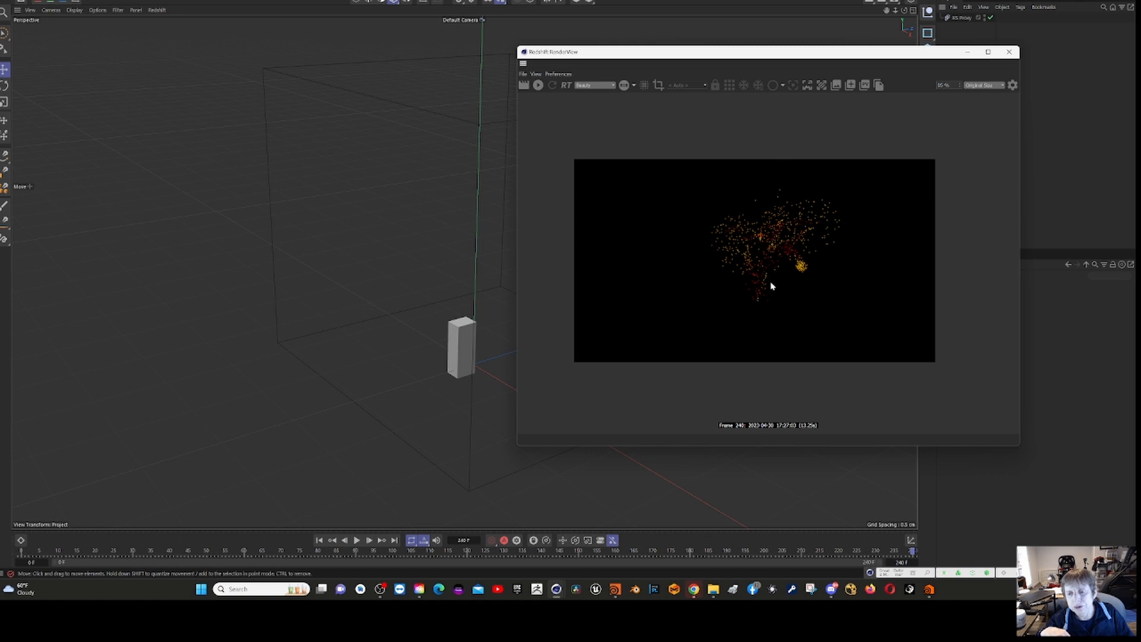
click(1009, 53)
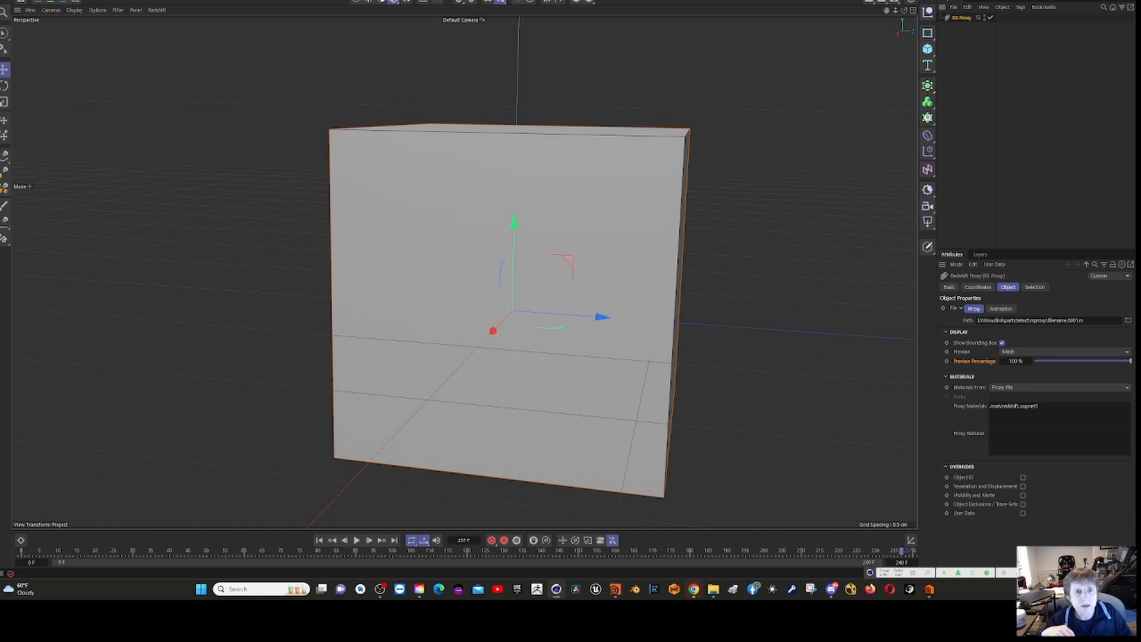
Render the sphere proxy project in the Redshift RenderView and close it.
click(419, 0)
click(445, 59)
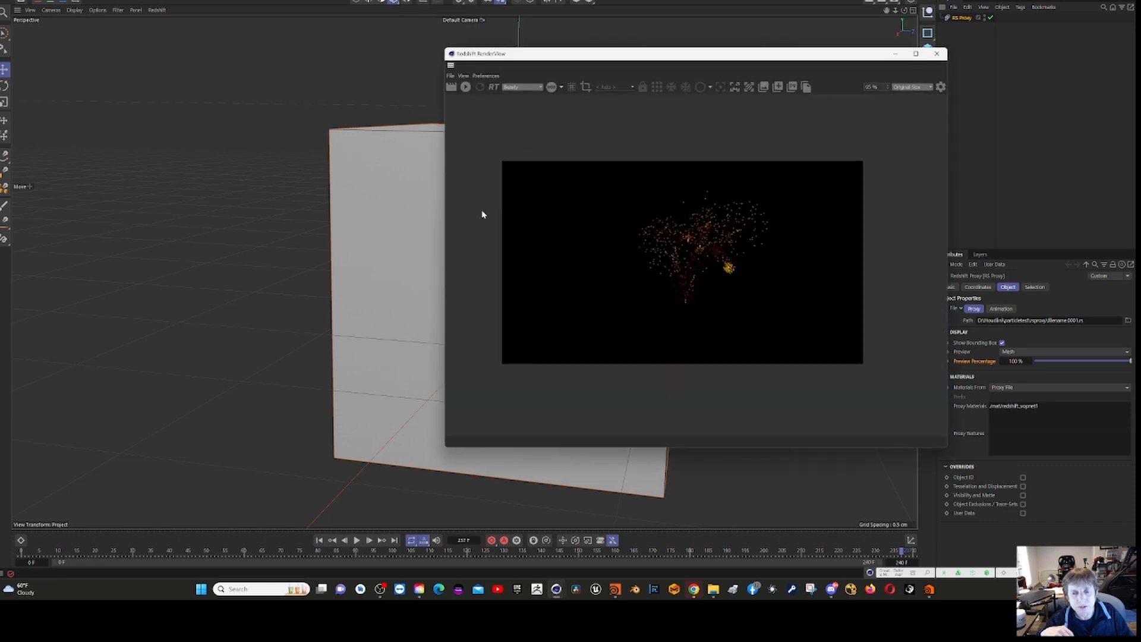
click(452, 87)
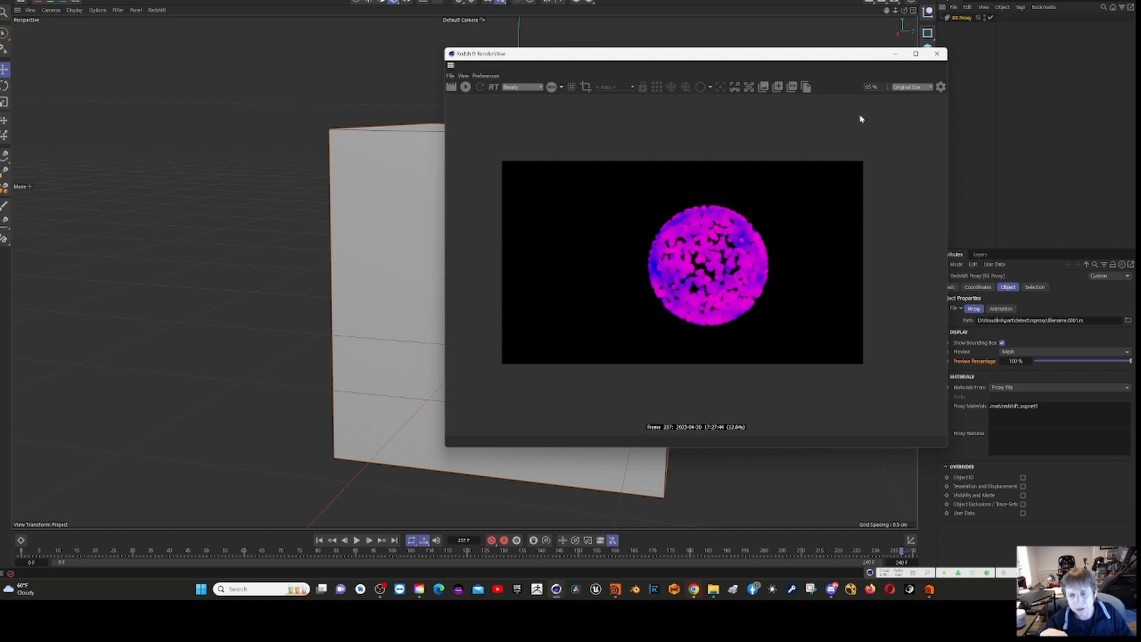
click(937, 54)
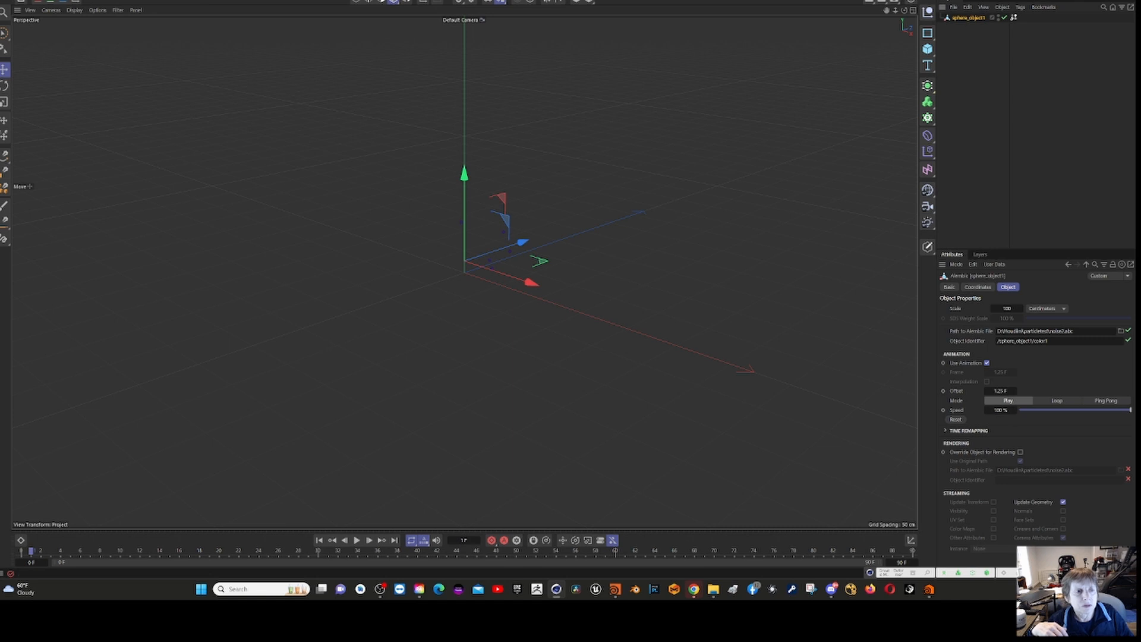
Create a new Cinema 4D project and add an RS Proxy object to it.
click(7, 1)
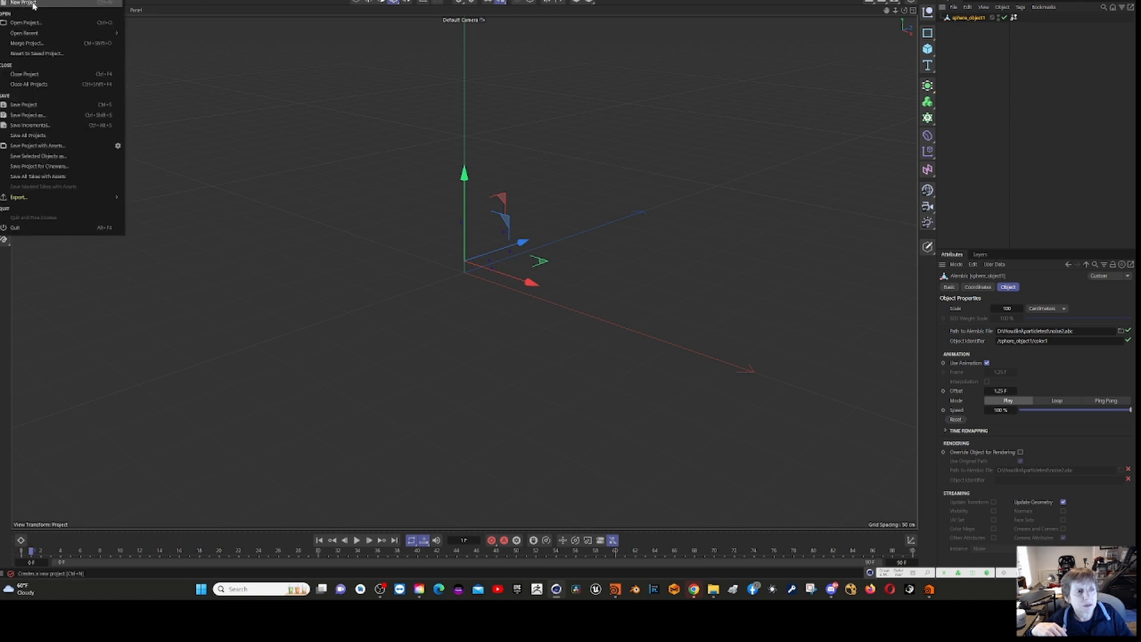
click(51, 2)
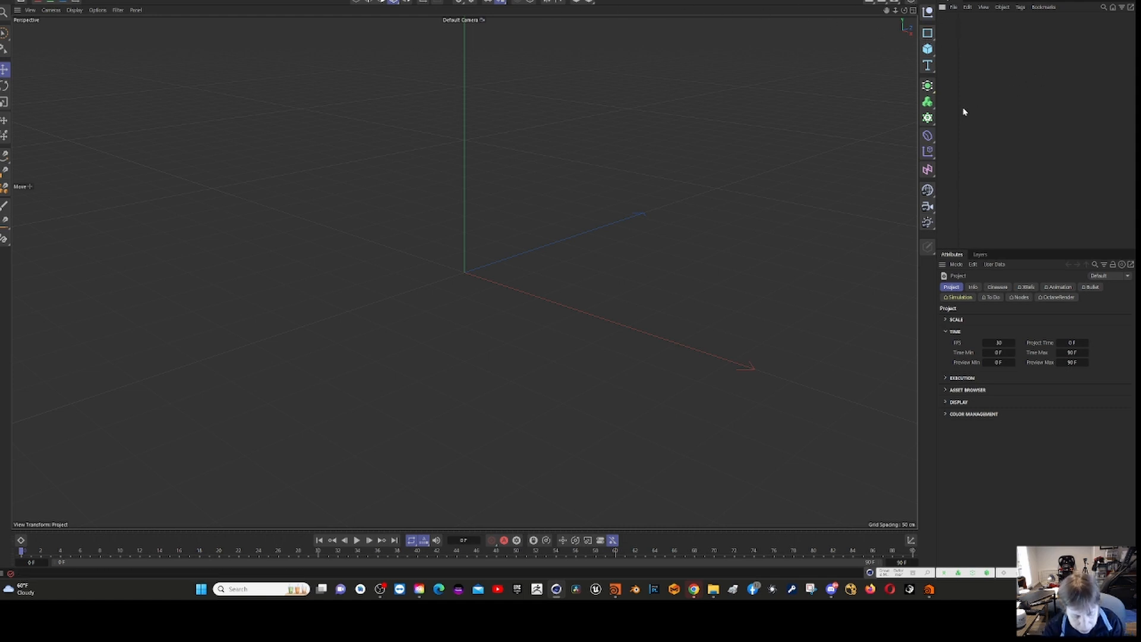
key(shift+c)
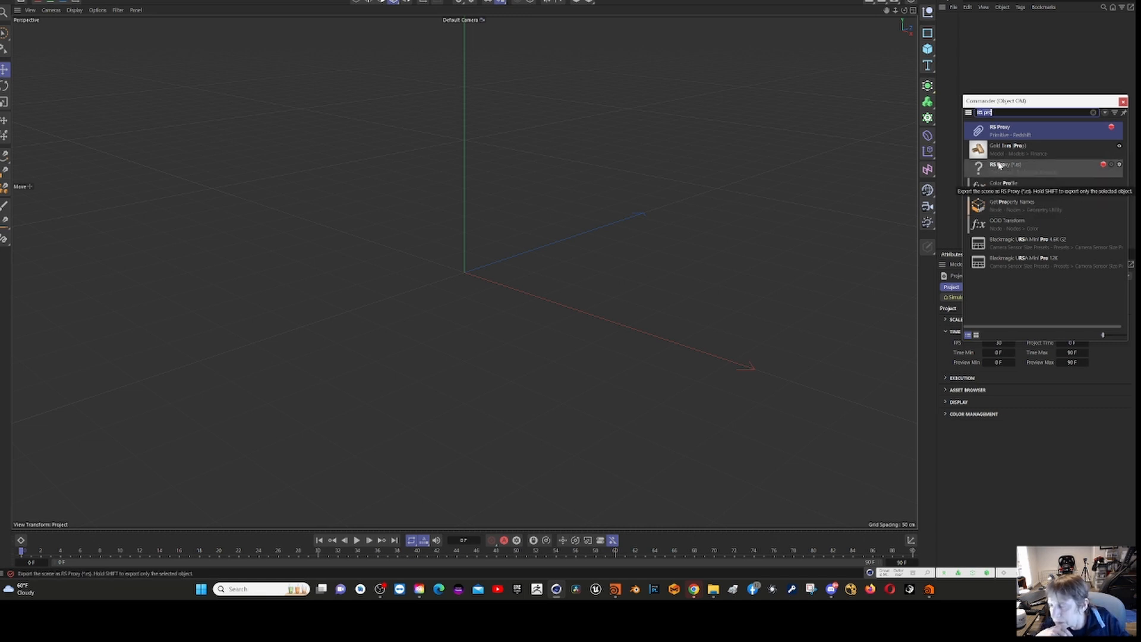
drag(985, 55, 978, 46)
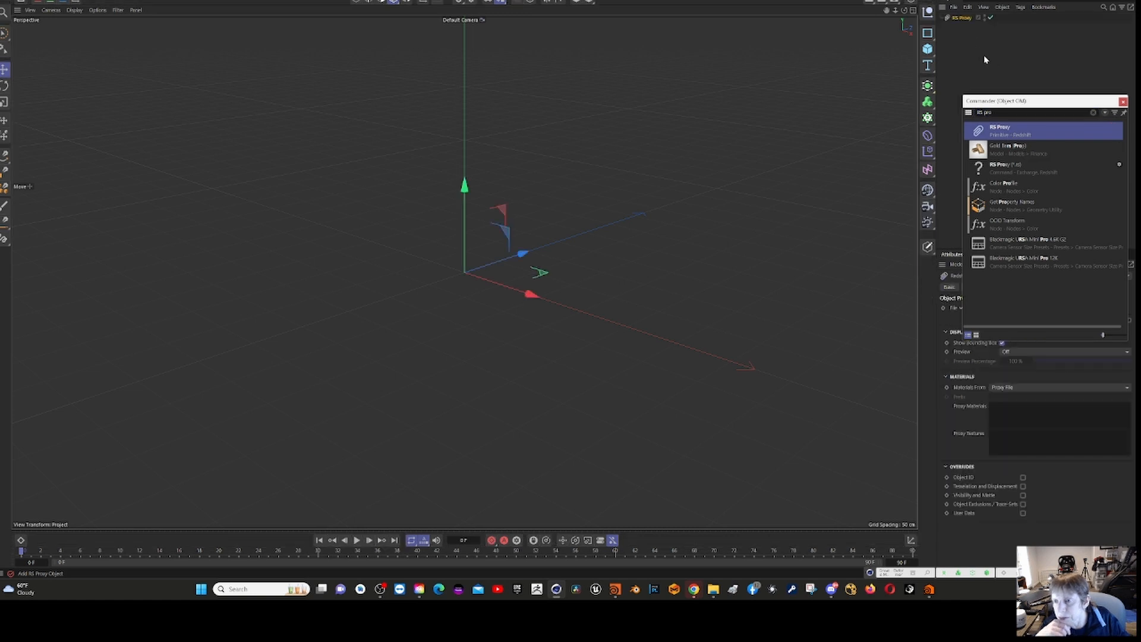
click(1056, 70)
click(962, 18)
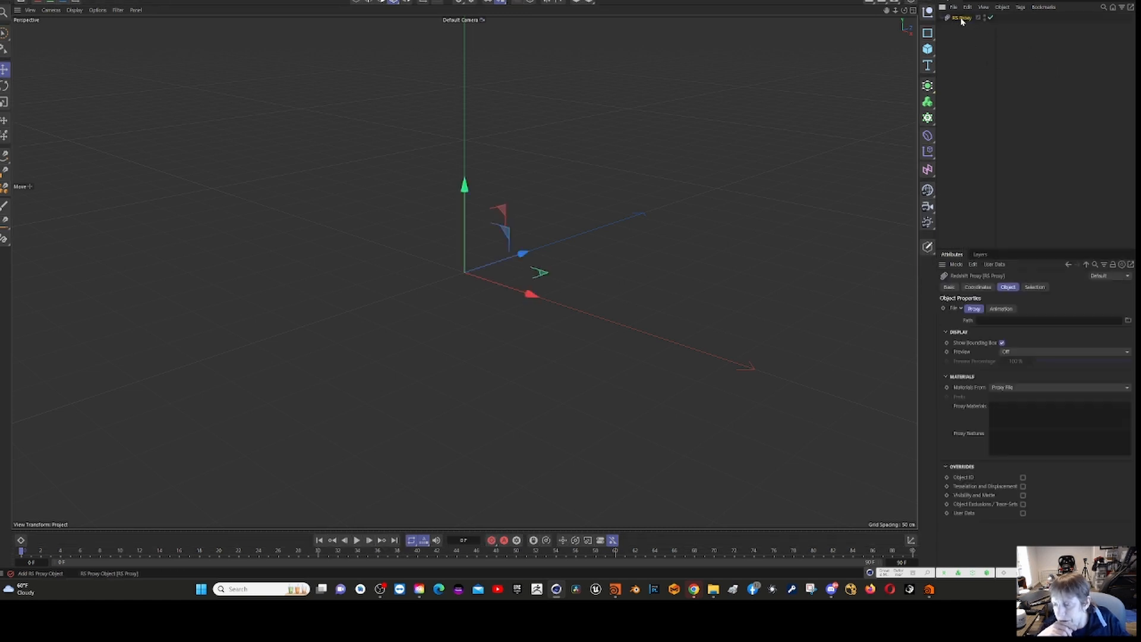
Load filename.0001.rs from the particles2 folder into the RS Proxy and set its preview to Mesh.
click(1128, 321)
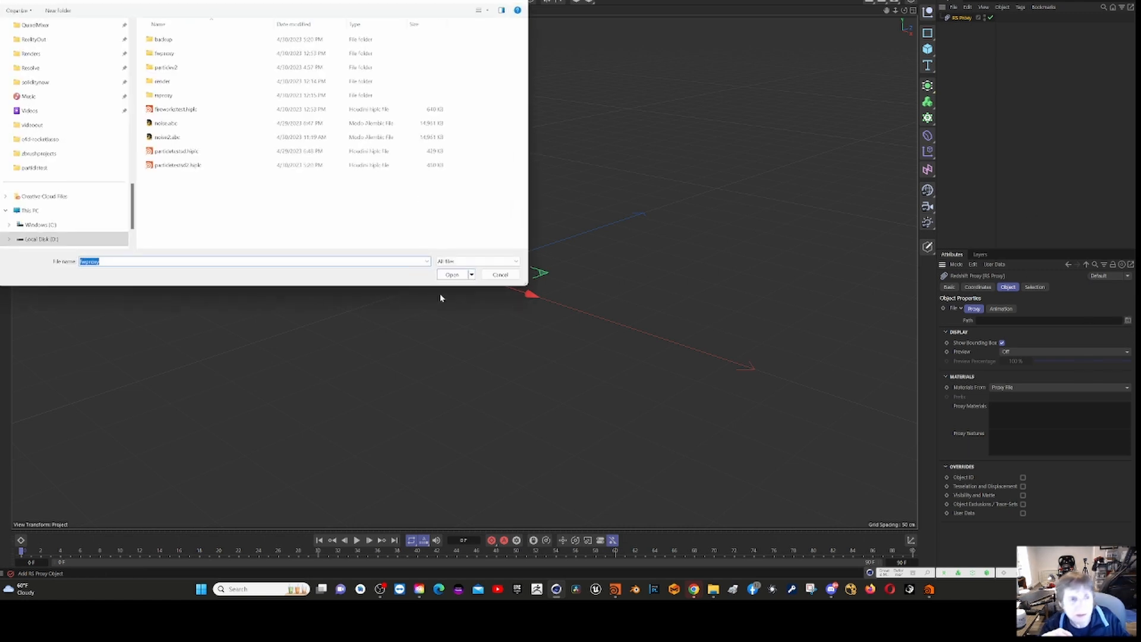
click(160, 54)
double_click(170, 69)
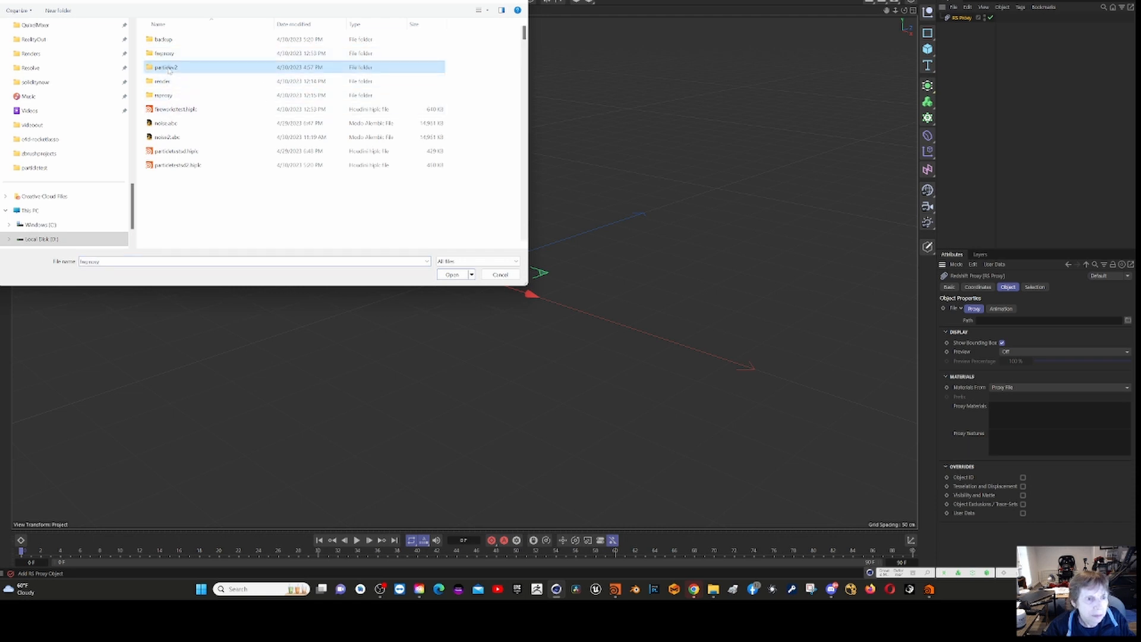
click(176, 40)
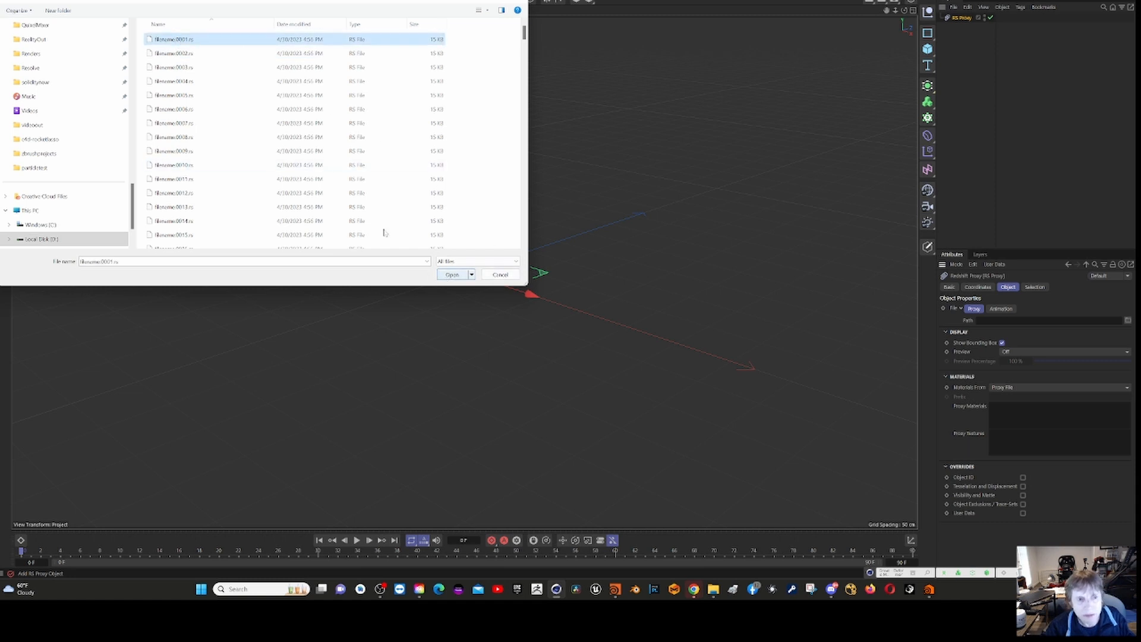
click(453, 274)
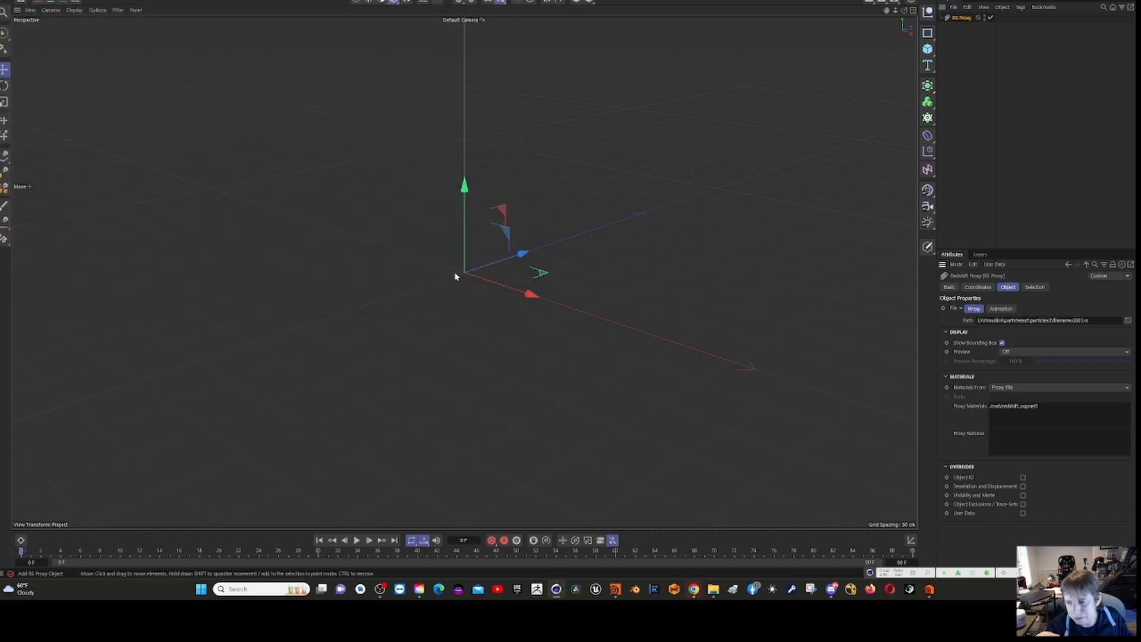
click(1032, 353)
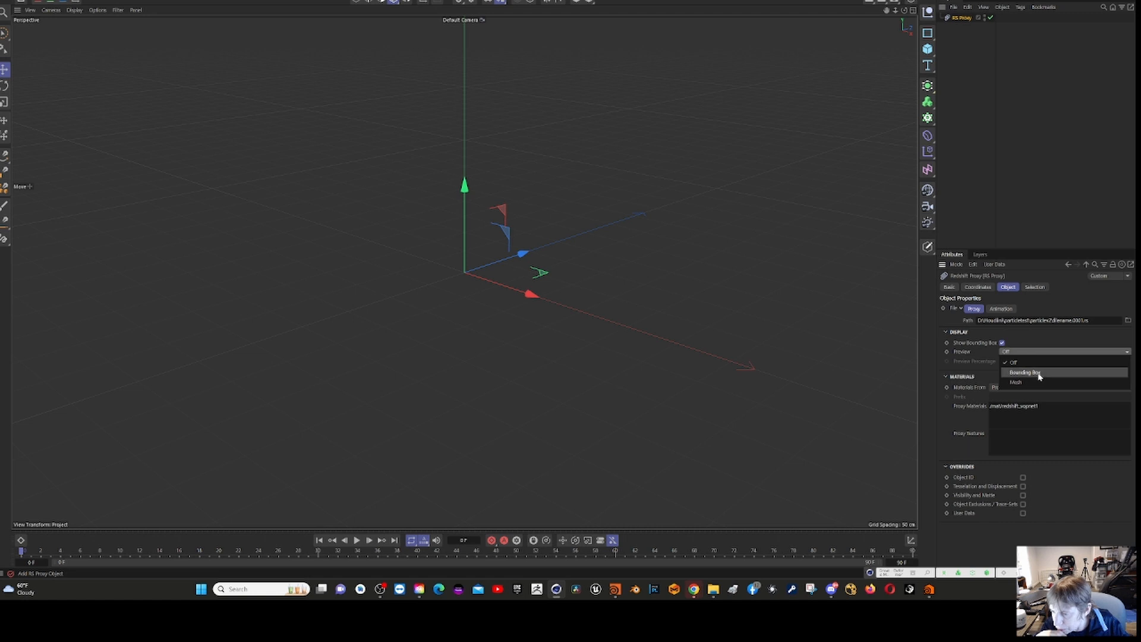
click(1039, 383)
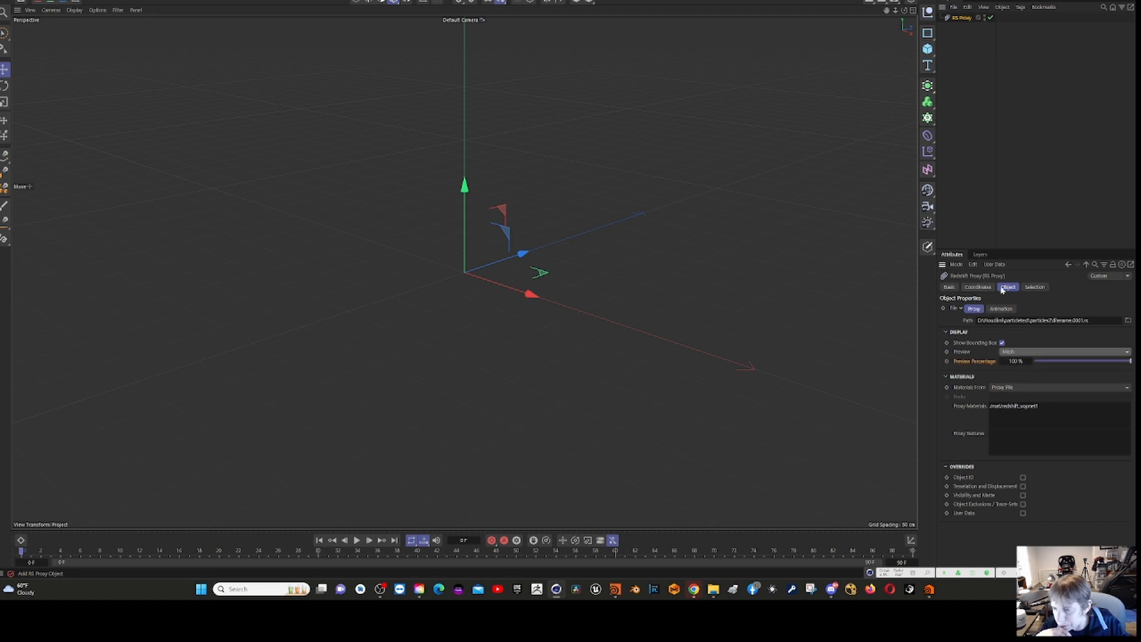
Set the project's end frame to 240.
click(1001, 310)
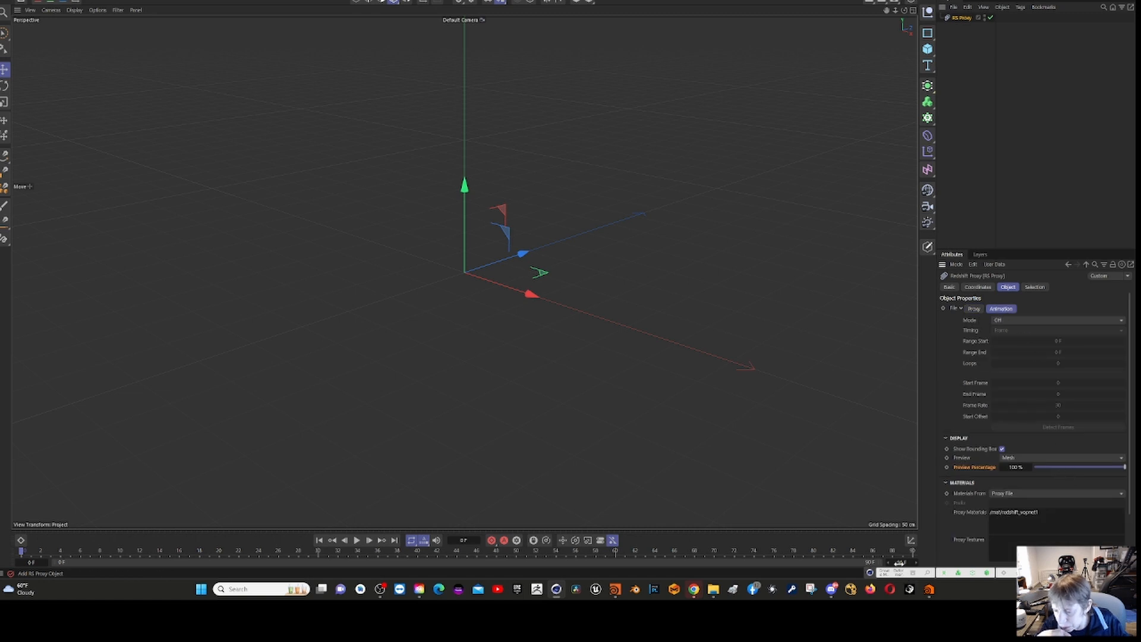
click(902, 562)
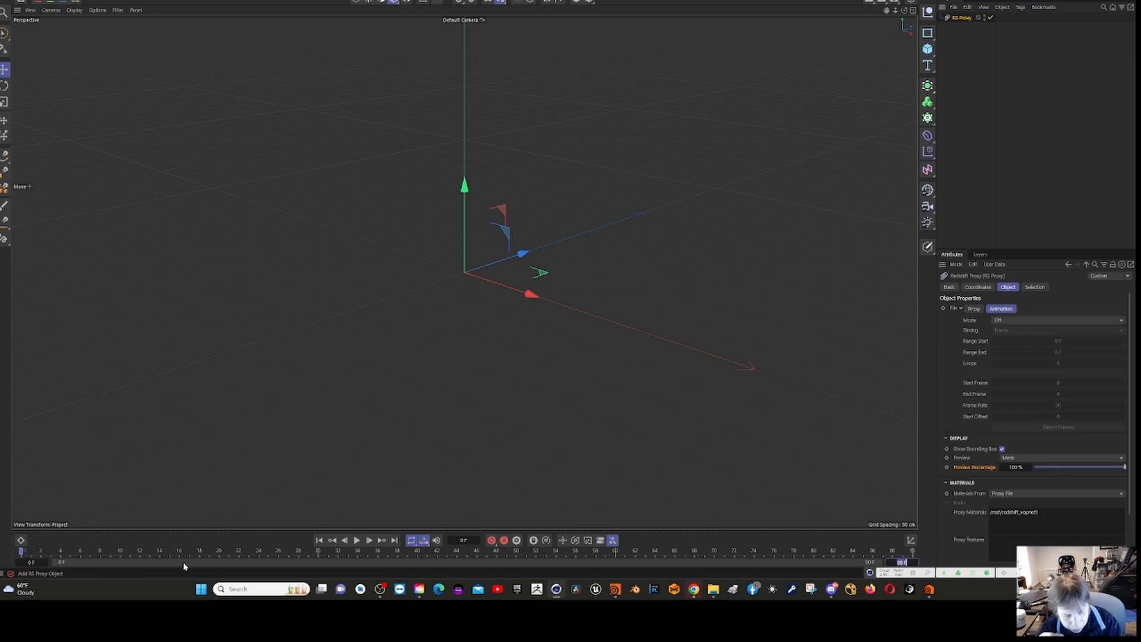
key(BackSpace)
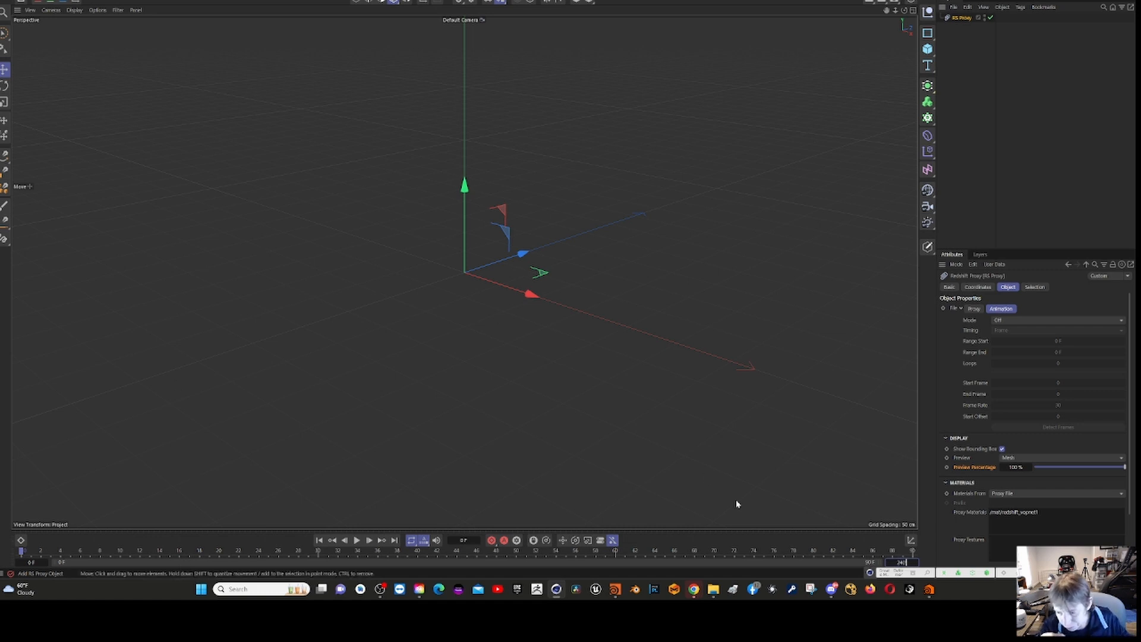
click(949, 554)
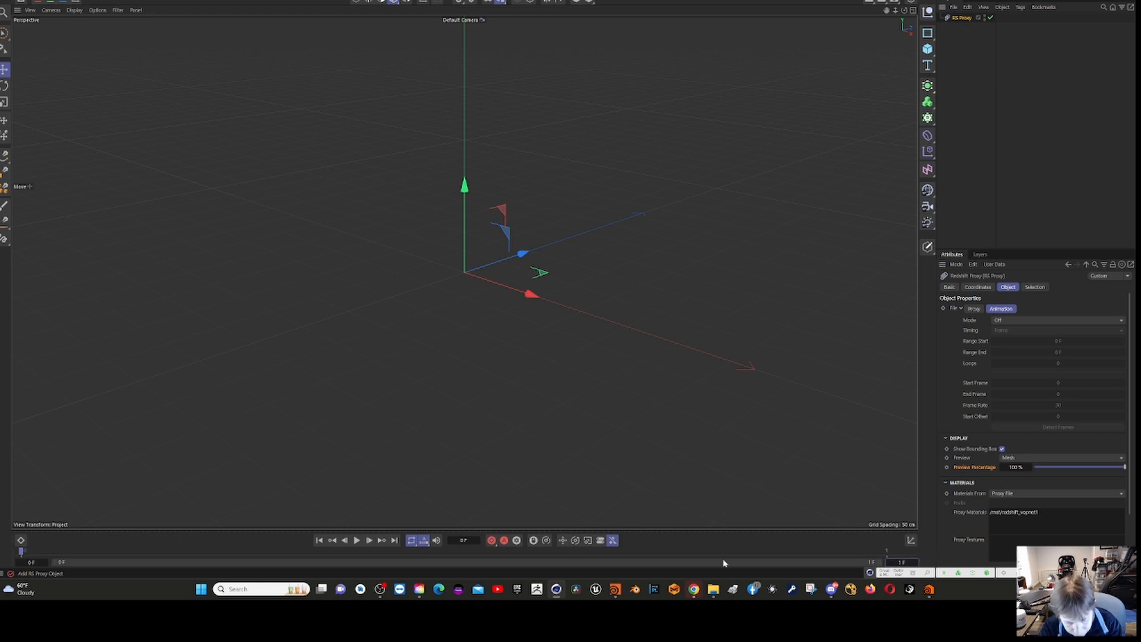
key(0)
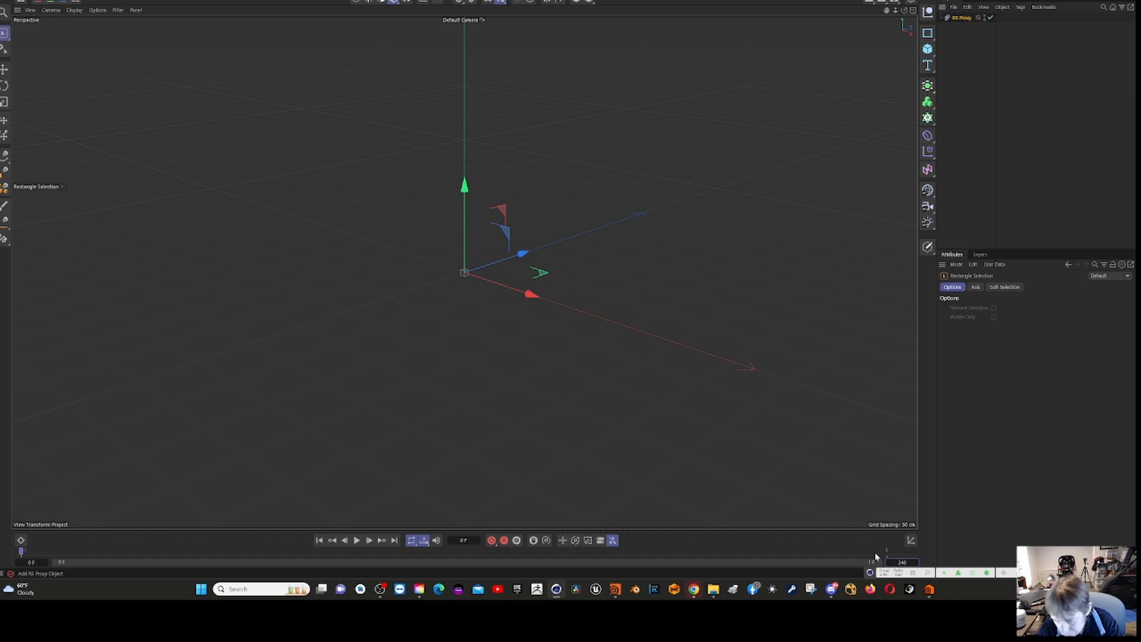
key(Return)
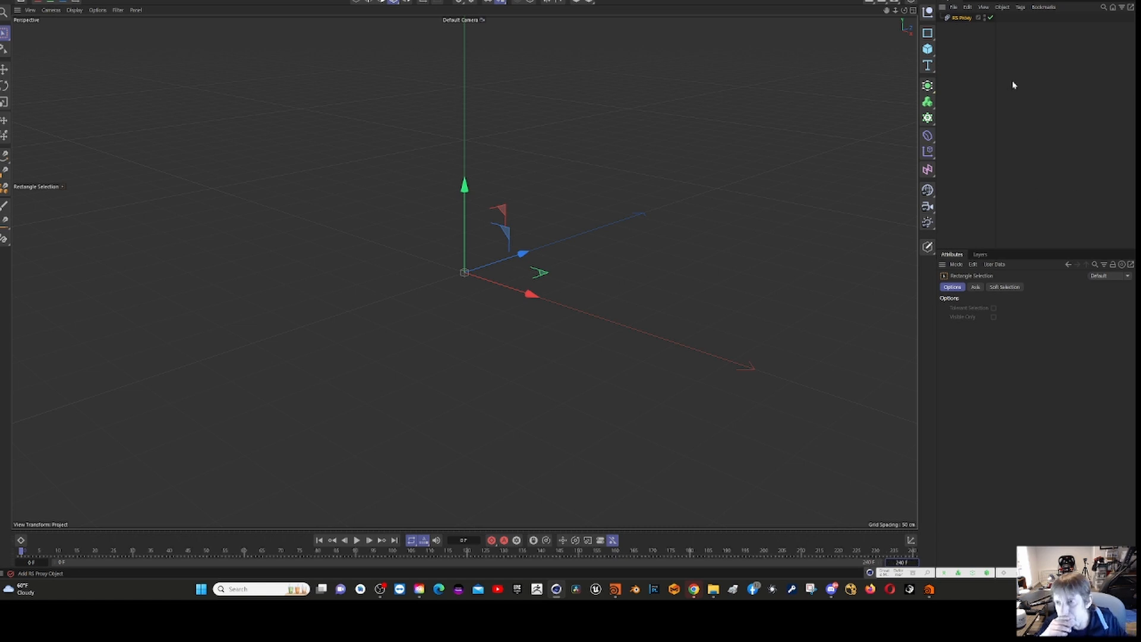
Set the RS Proxy's animation mode to Simple and detect the frames of its file sequence.
click(962, 18)
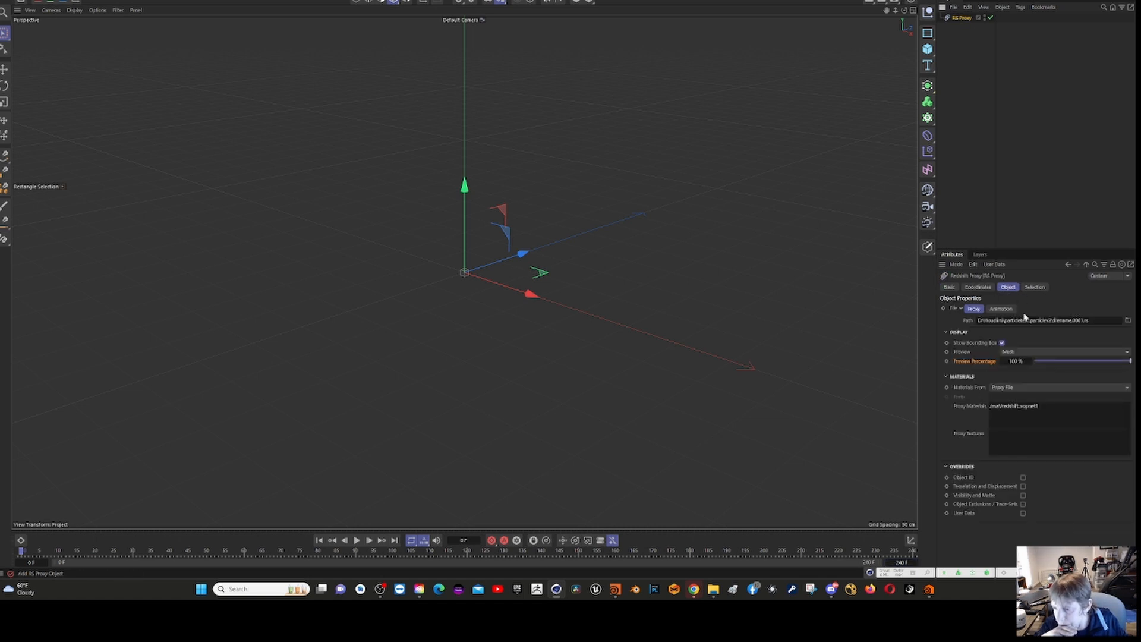
click(1003, 310)
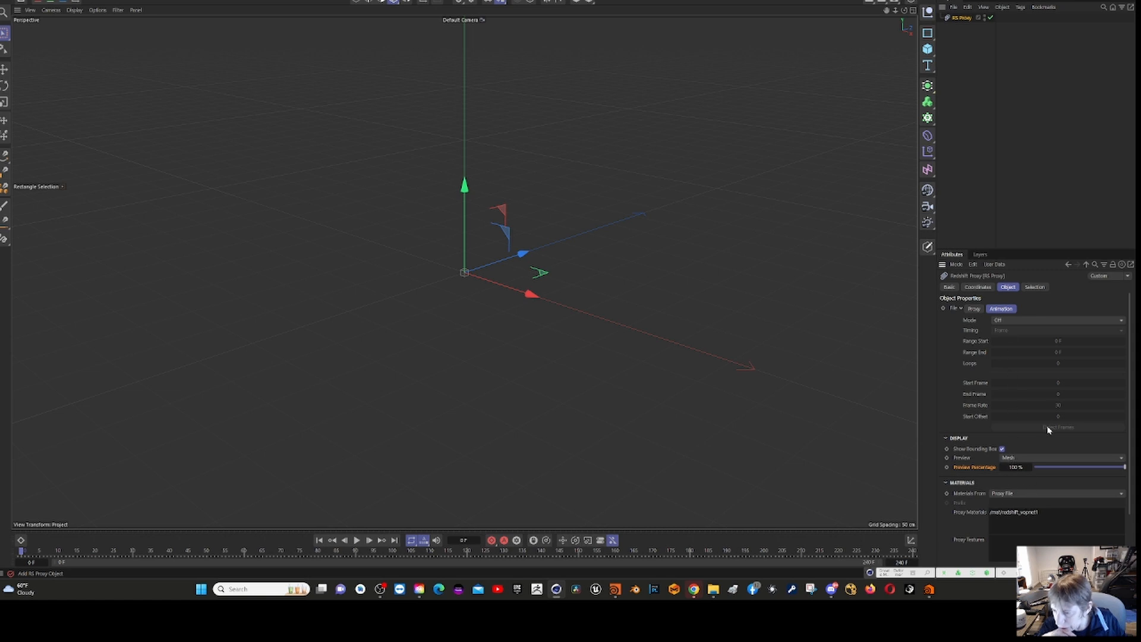
click(1015, 321)
click(1003, 334)
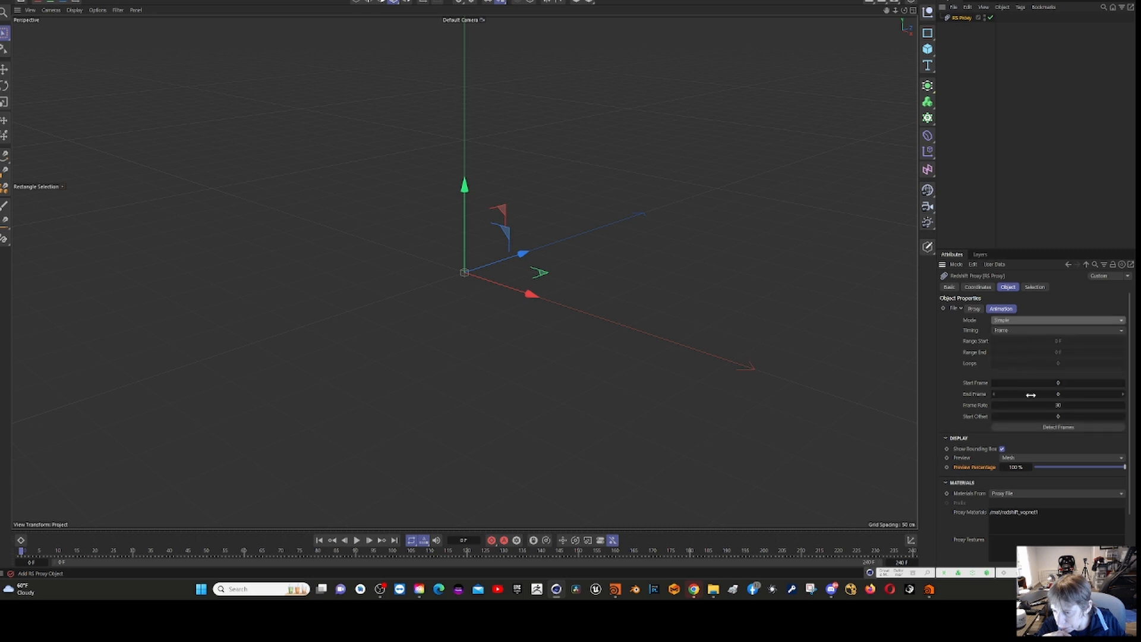
click(1044, 428)
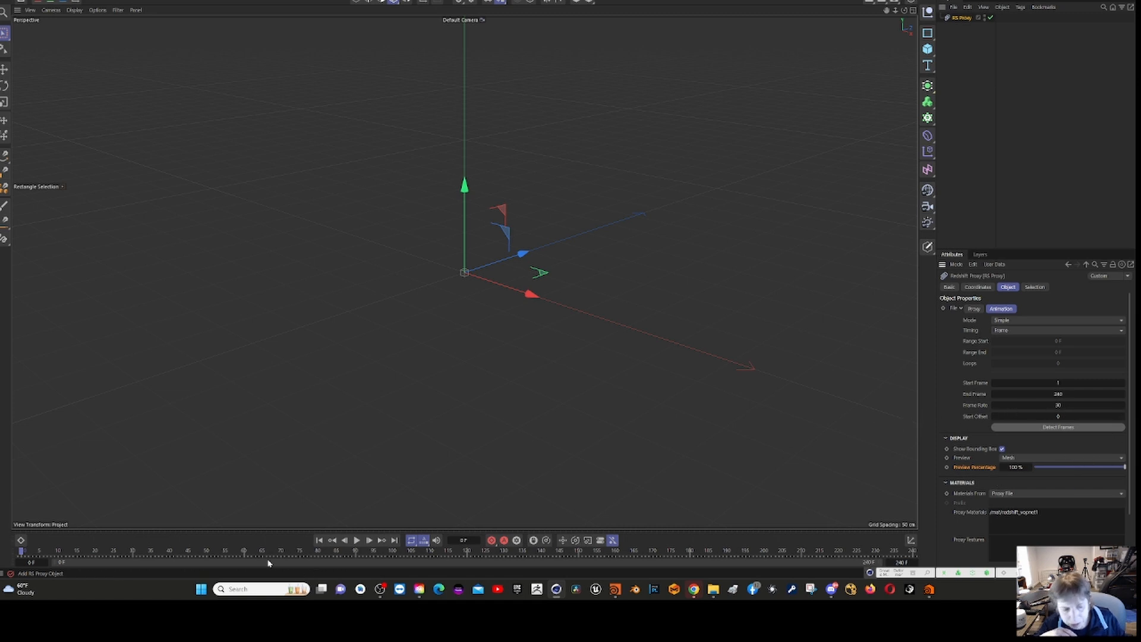
Play the proxy animation, stop it partway, and inspect the proxy's bounding box up close in the viewport.
click(357, 540)
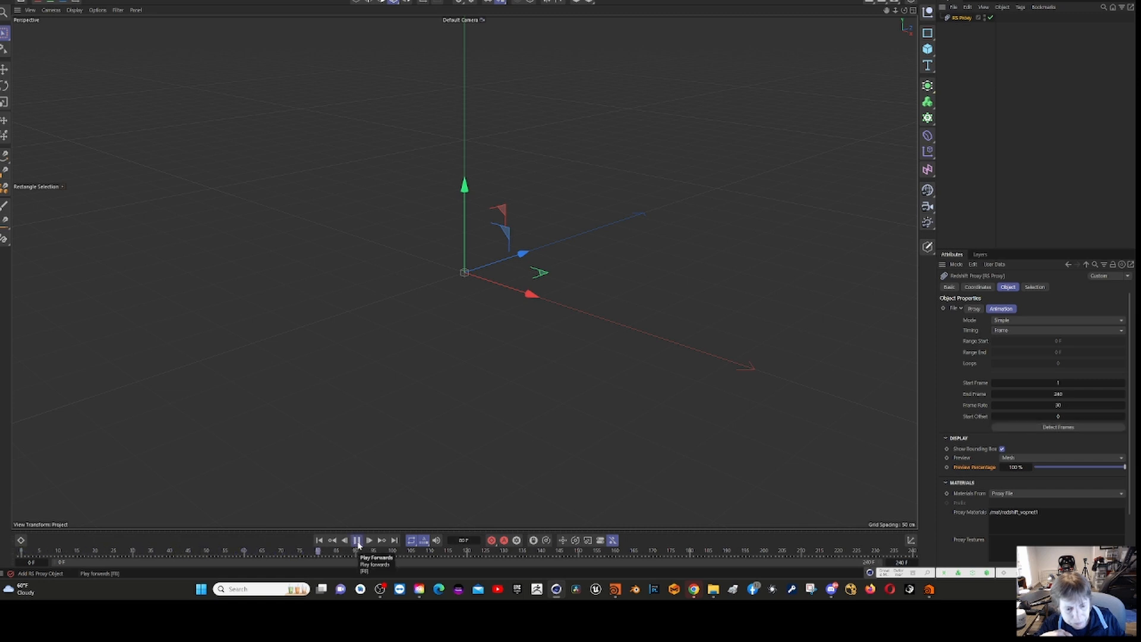
click(356, 540)
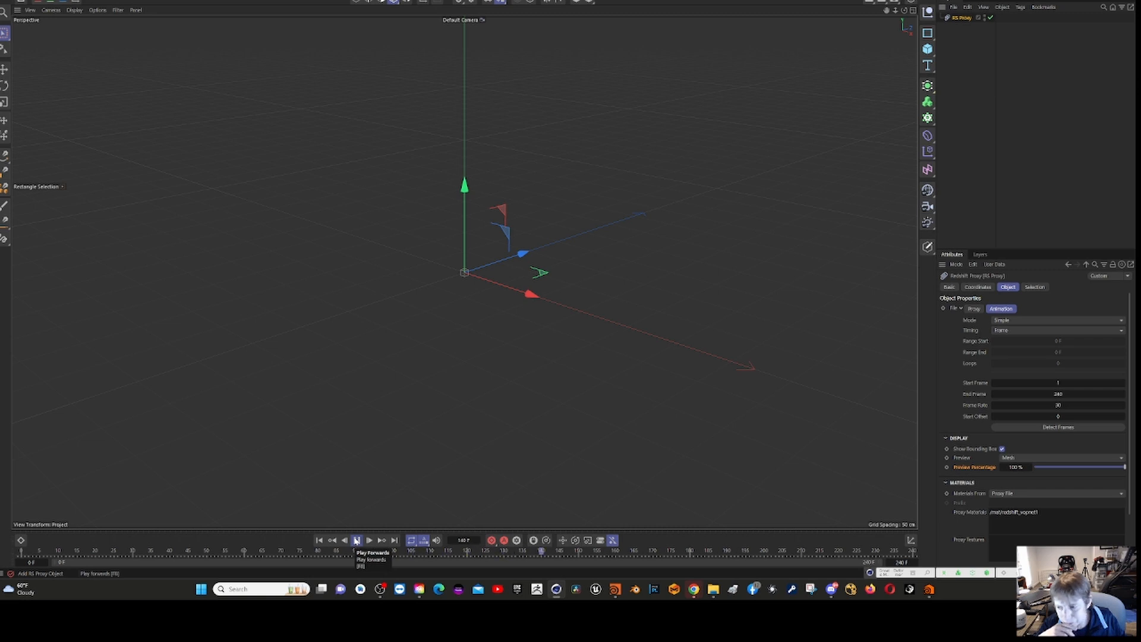
click(357, 541)
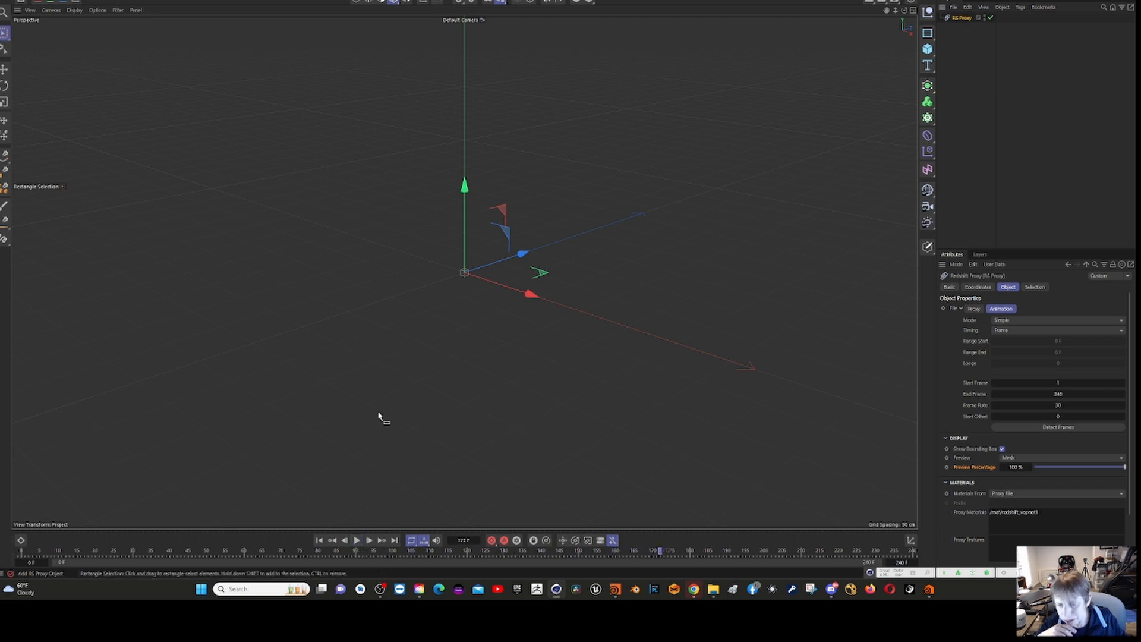
scroll(372, 390, up, 3)
scroll(389, 297, up, 5)
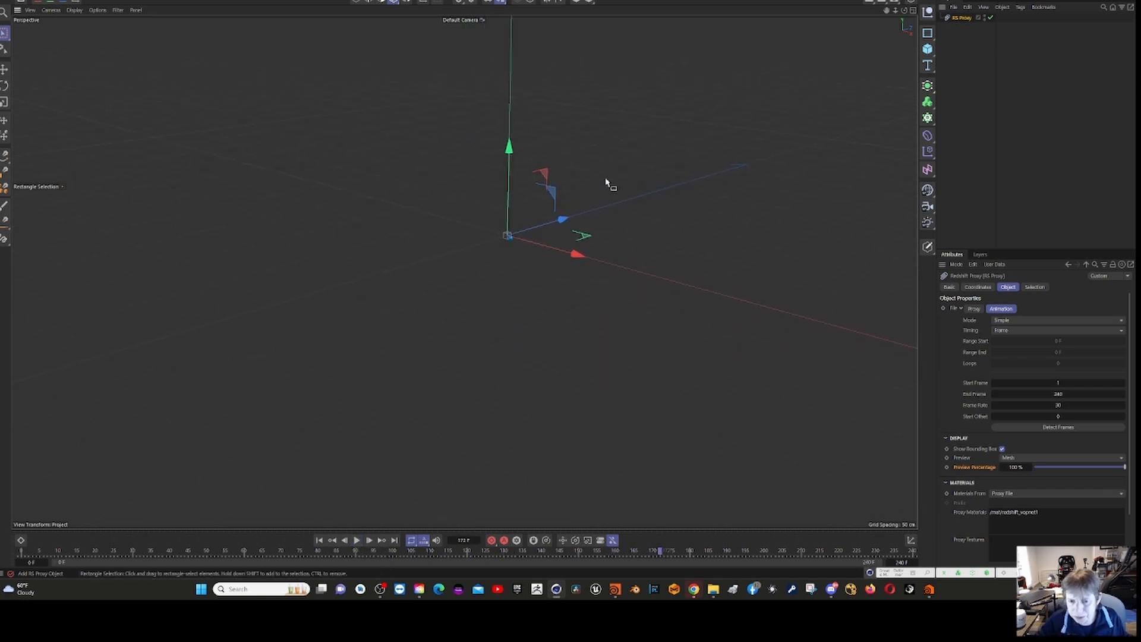
scroll(485, 301, up, 5)
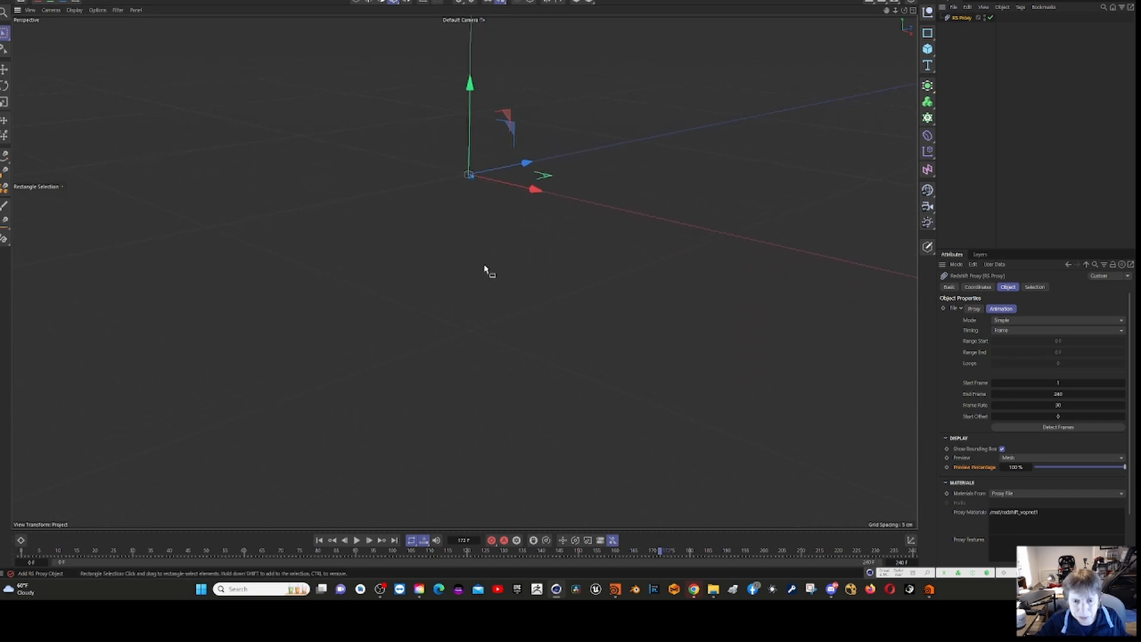
scroll(495, 221, up, 5)
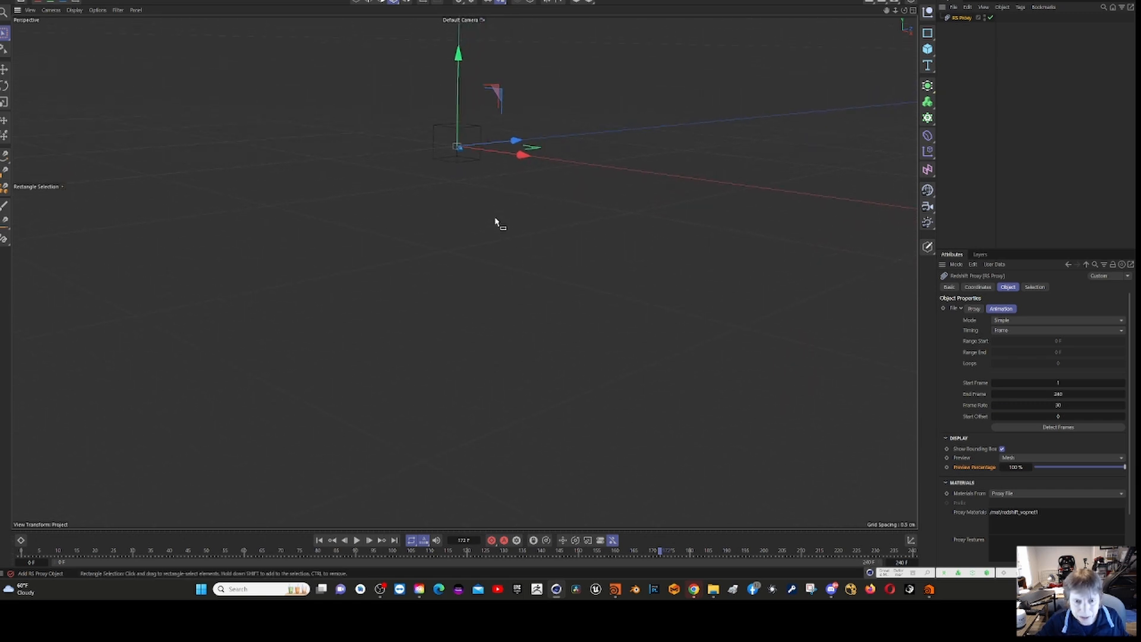
scroll(499, 220, up, 5)
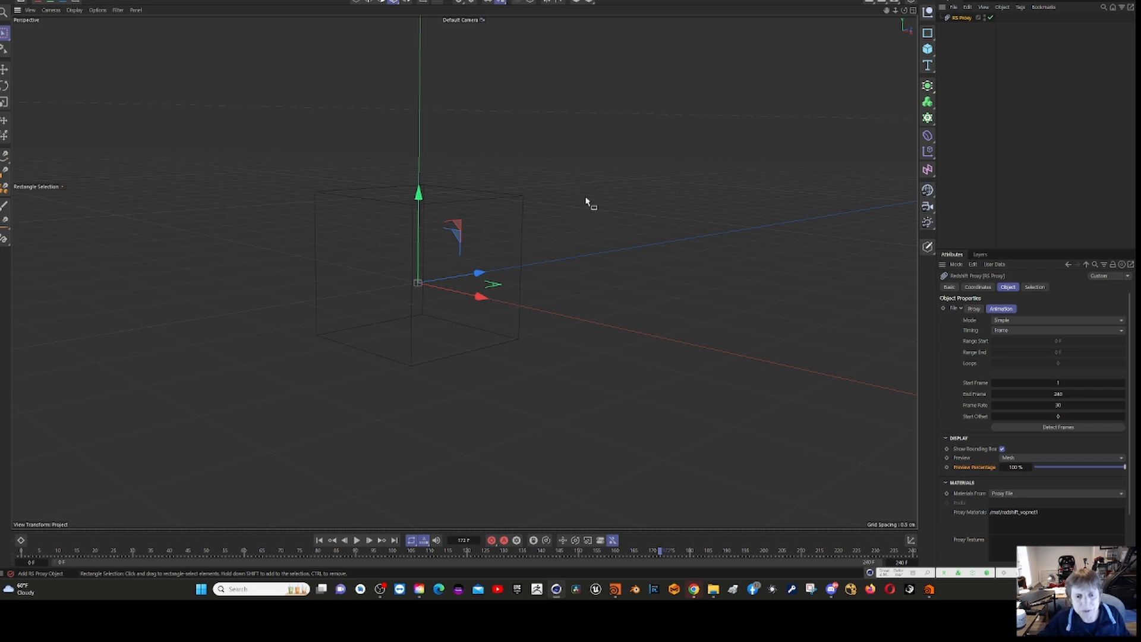
alt+drag(586, 200, 598, 201)
alt+right_drag(599, 202, 802, 156)
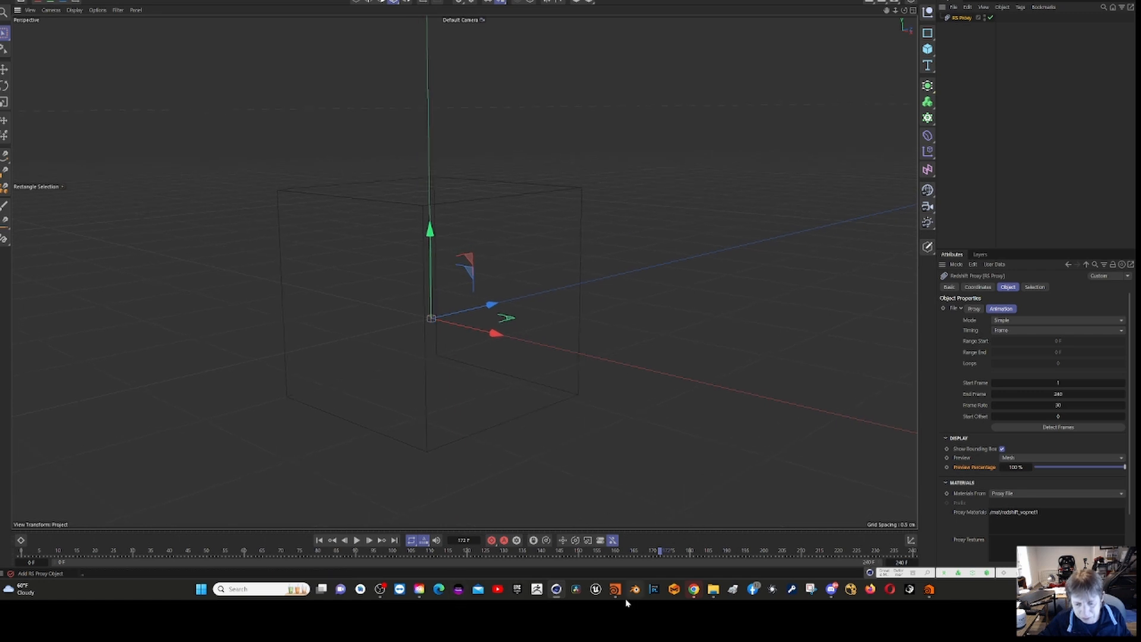
Switch to Houdini and open the fireworks_particles geometry network from the obj level.
mouse_move(615, 589)
click(618, 544)
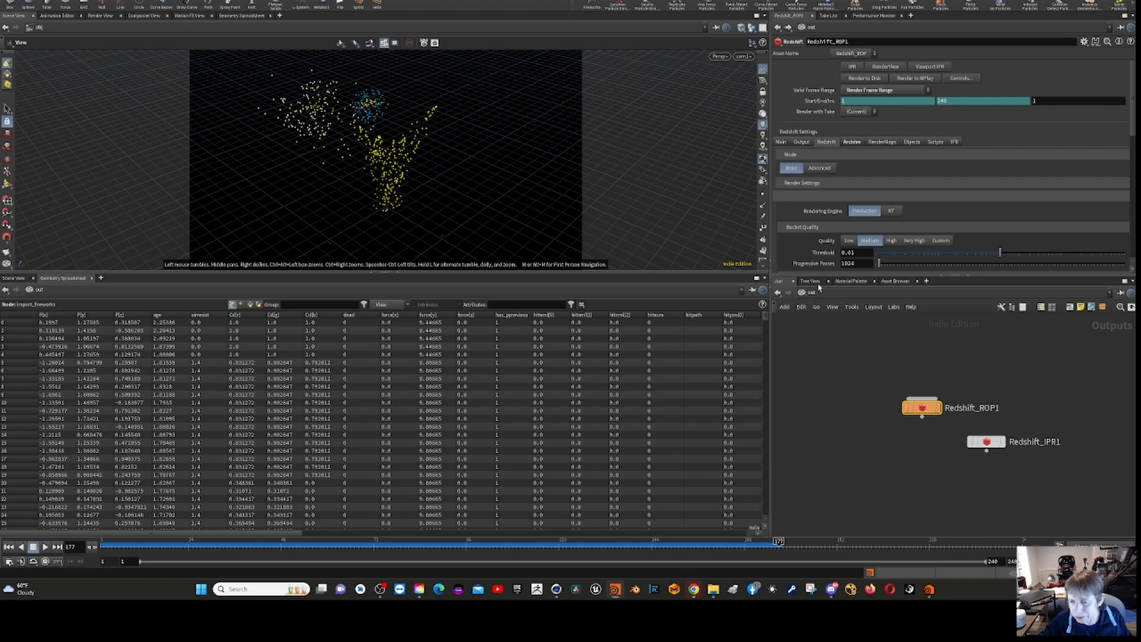
click(803, 292)
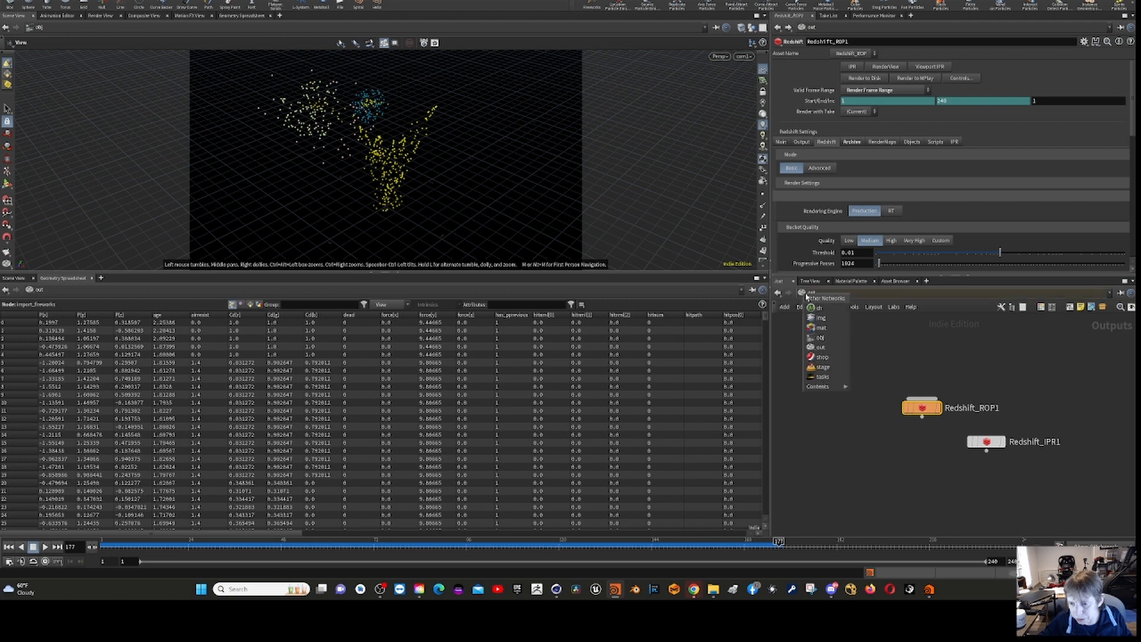
click(820, 338)
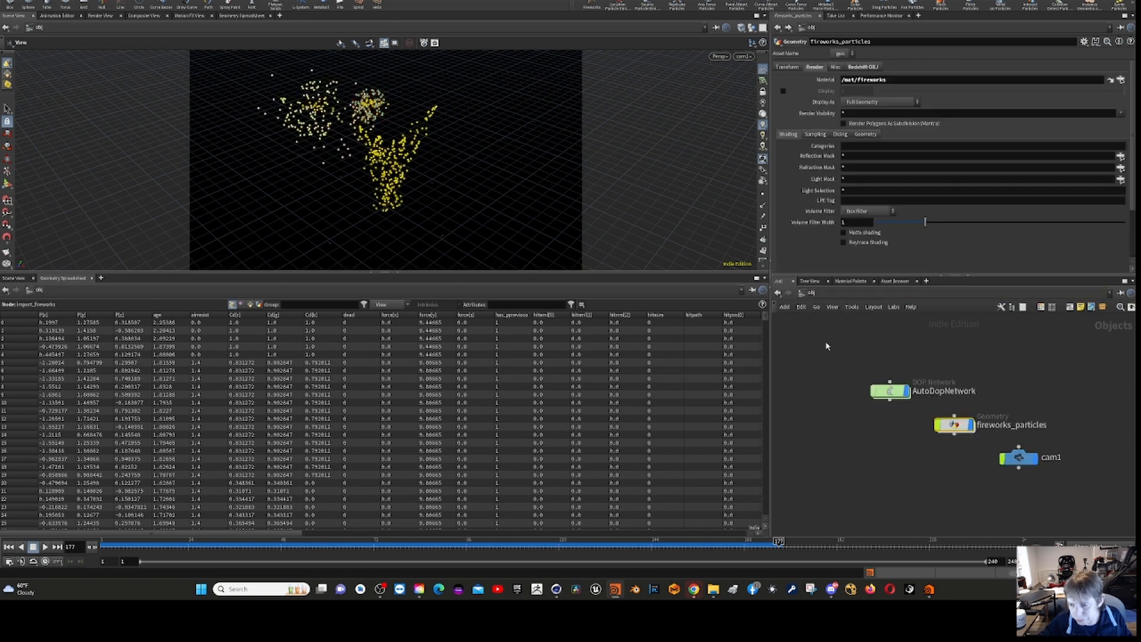
double_click(962, 431)
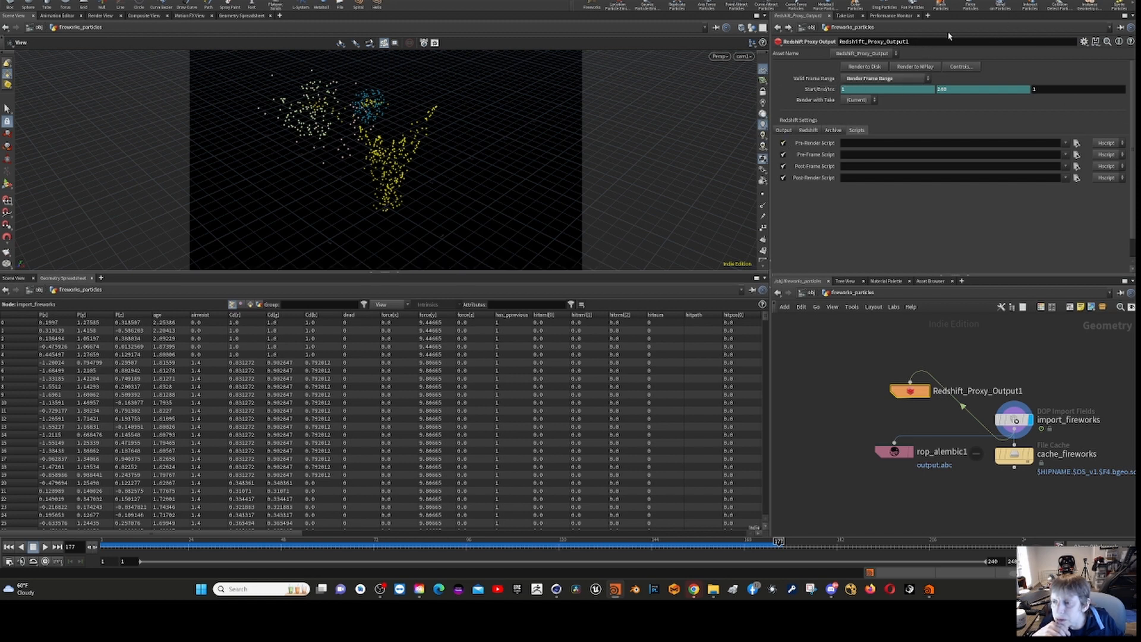
Review the output, motion blur, archive and globals settings of the Redshift_Proxy_Output1 node.
click(785, 130)
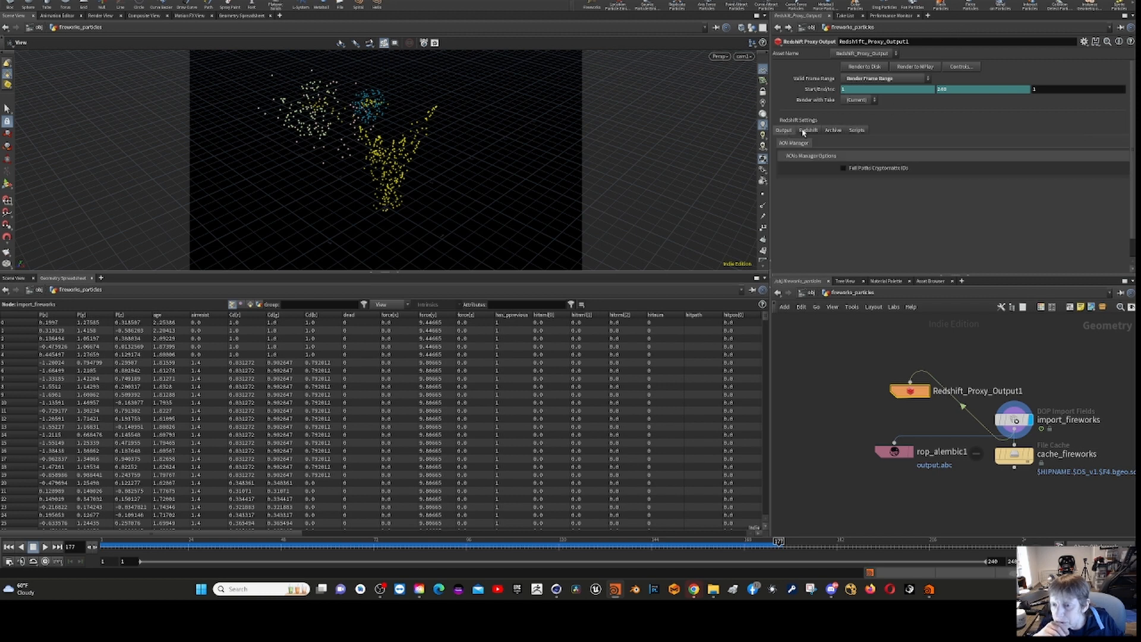
click(808, 130)
scroll(1049, 182, down, 1)
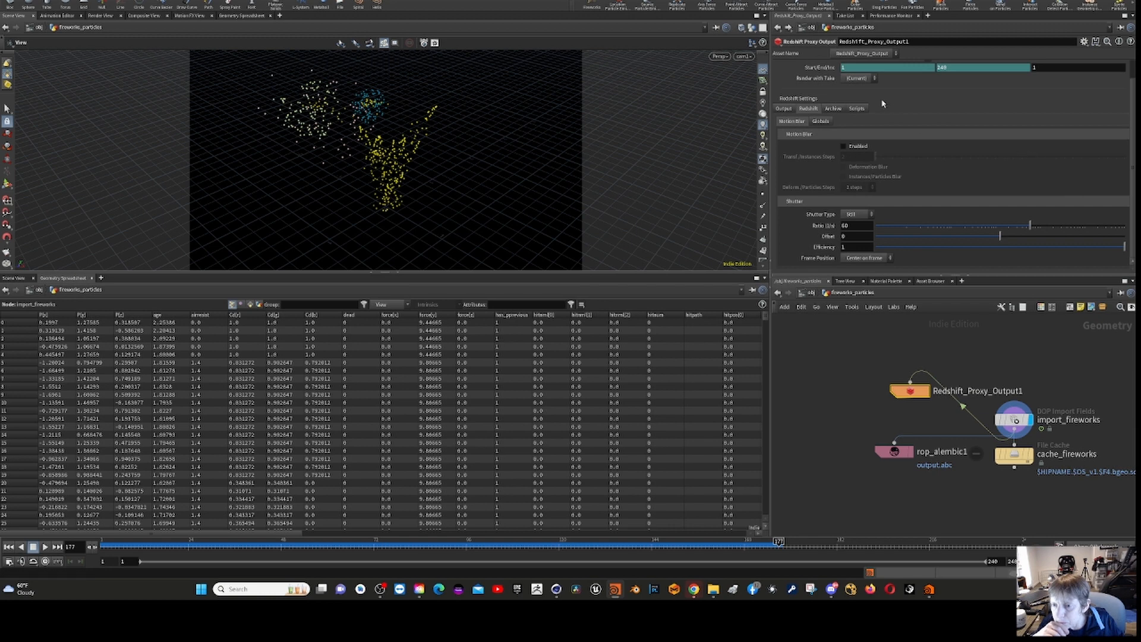
click(832, 109)
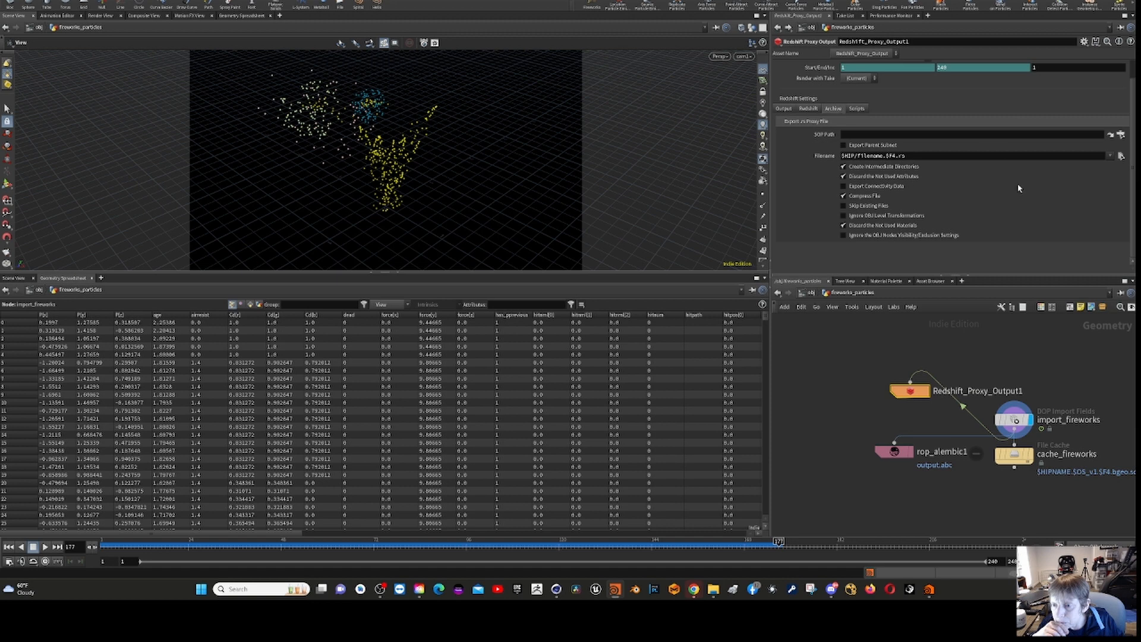
scroll(1019, 189, up, 2)
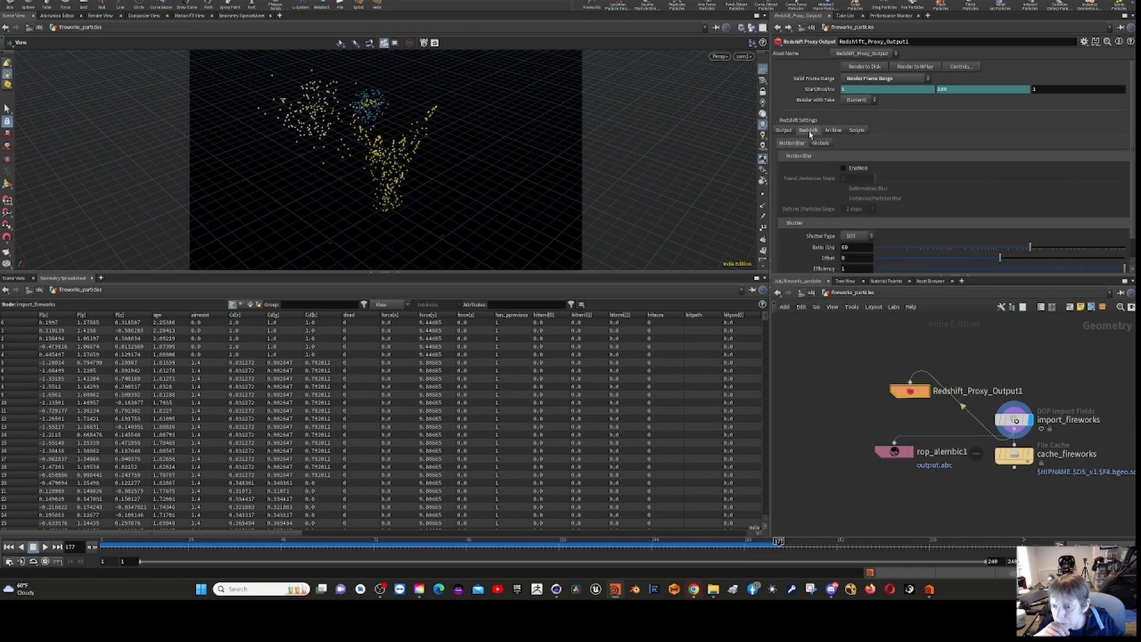
click(821, 143)
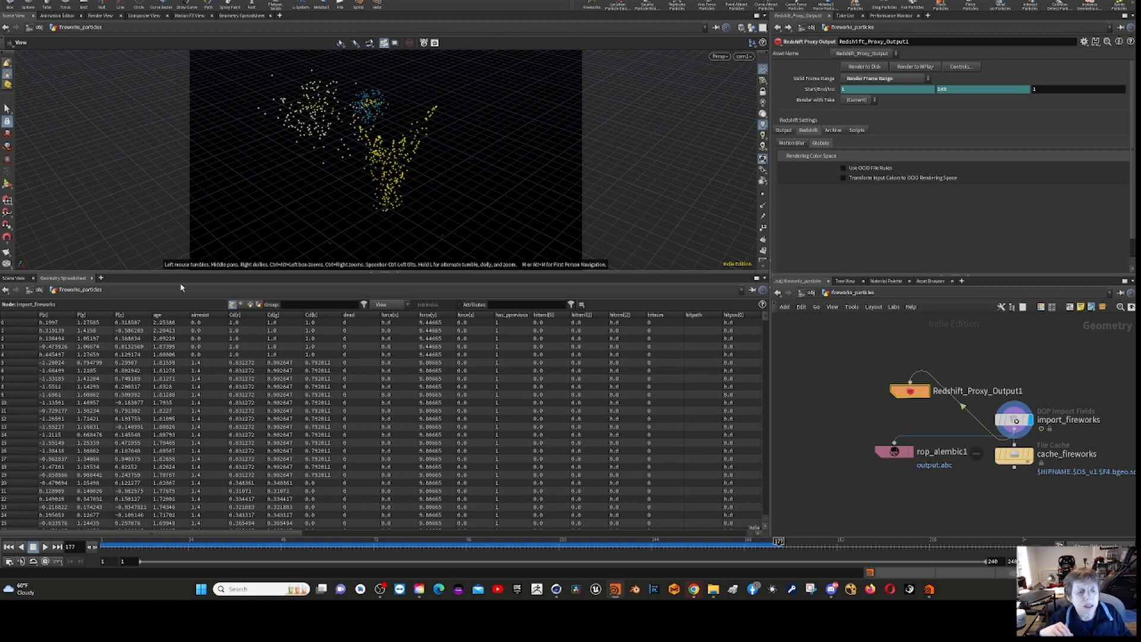
Switch to Cinema 4D and review the RS Proxy's basic, coordinate, object and selection attributes, including its preview percentage.
click(559, 594)
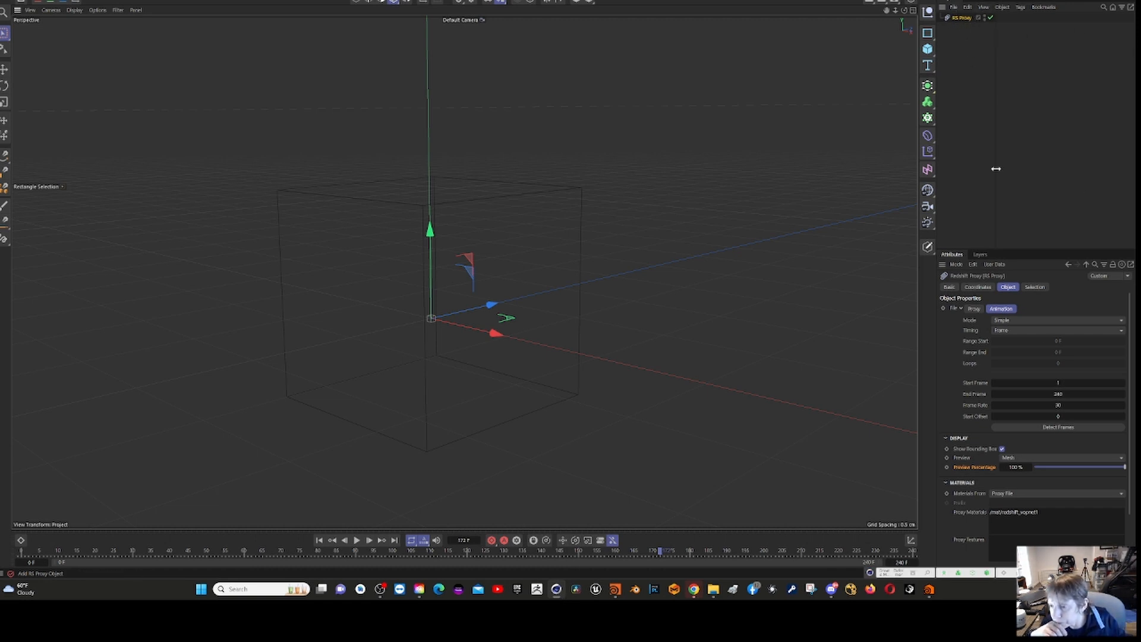
click(948, 286)
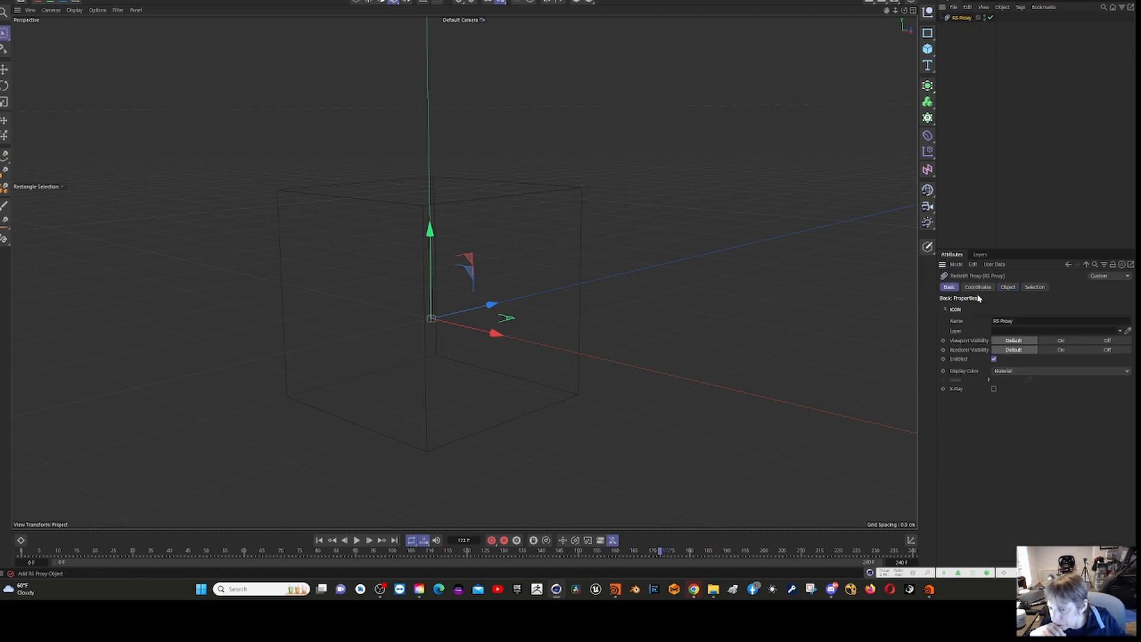
click(974, 288)
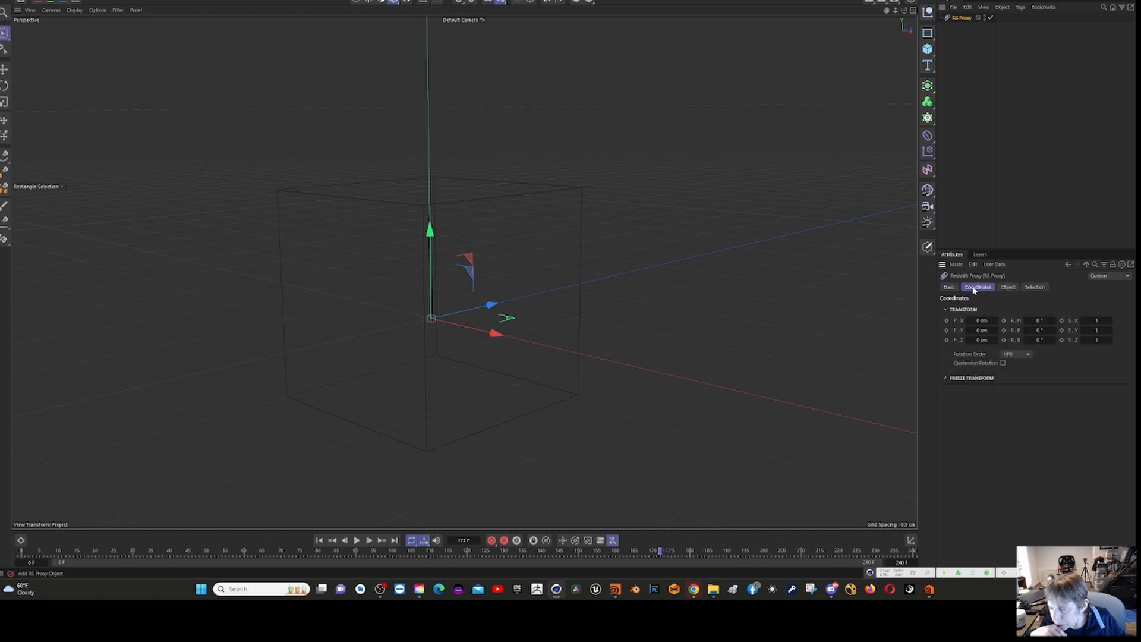
click(1008, 287)
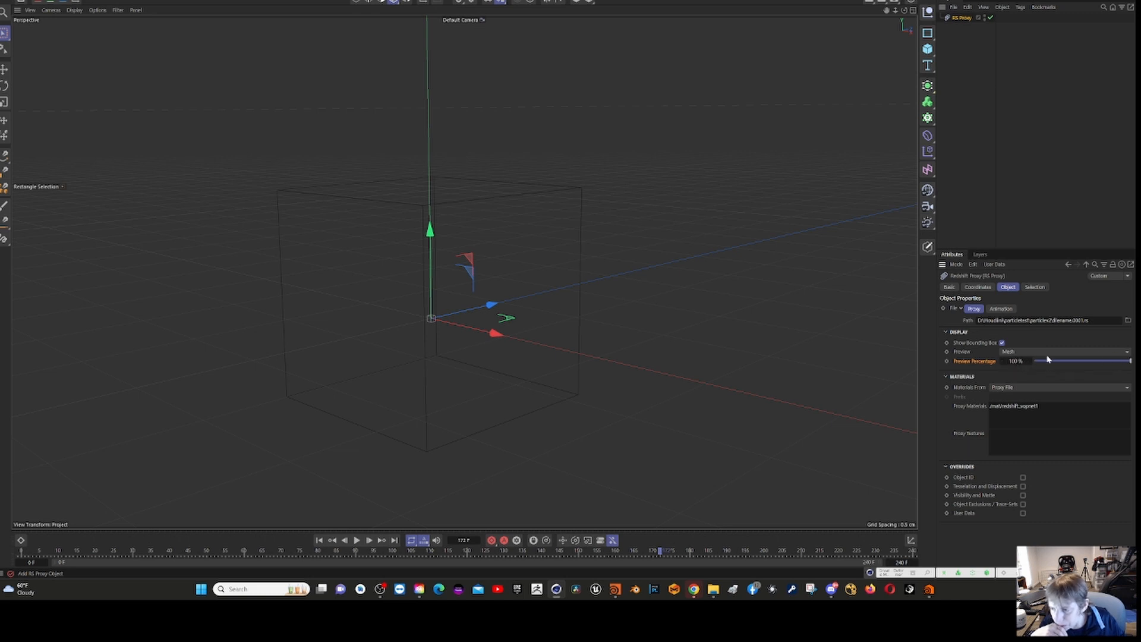
click(1012, 361)
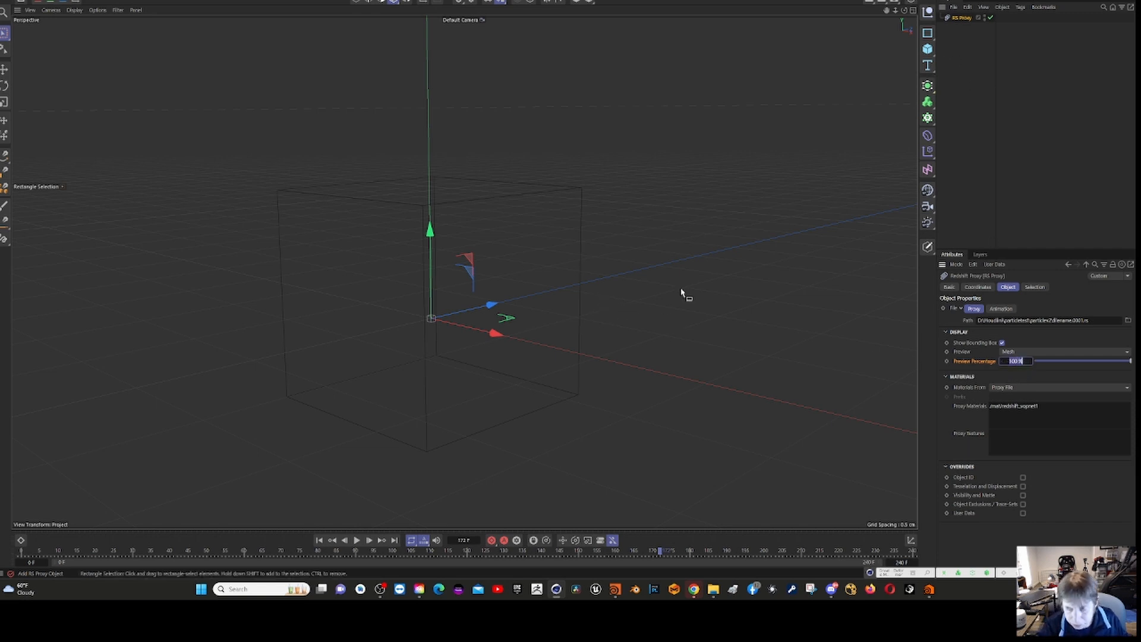
text(1)
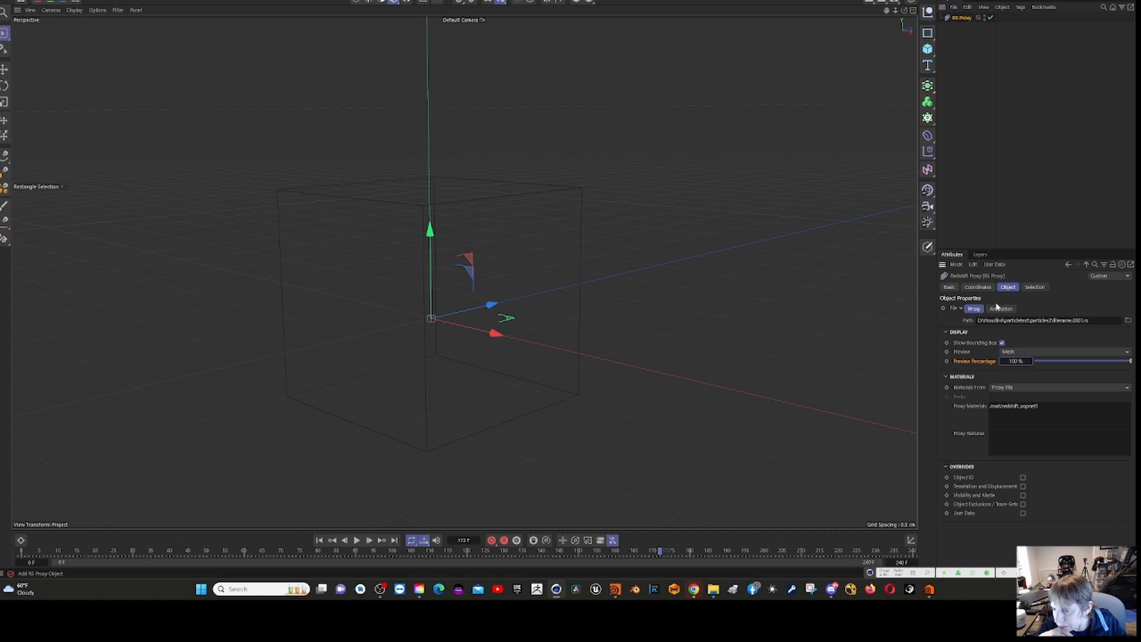
click(1040, 288)
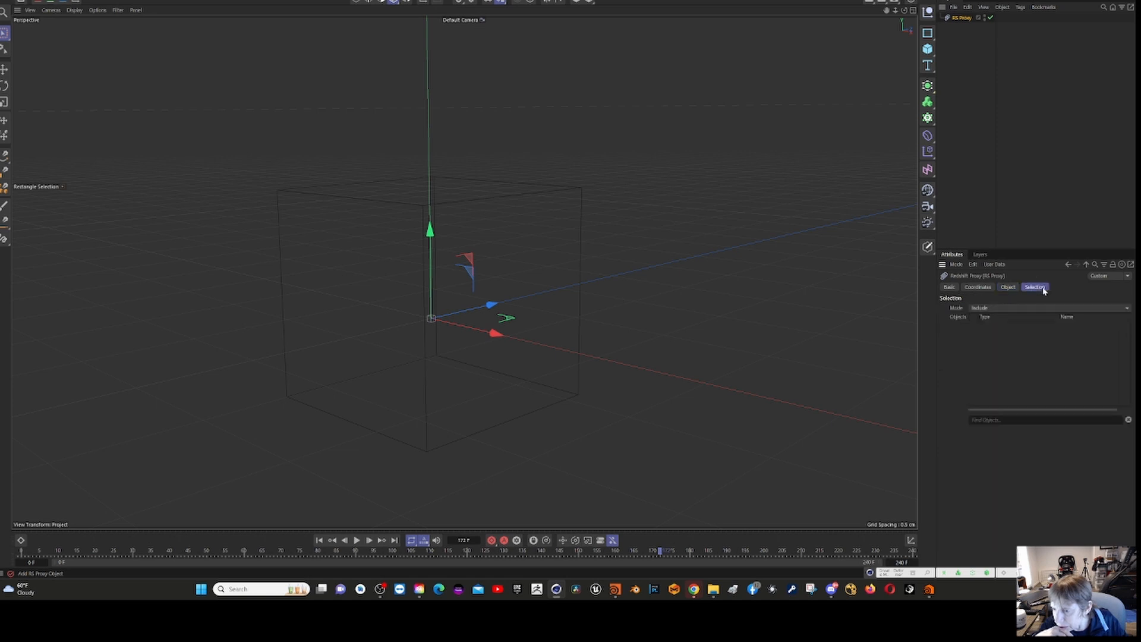
click(1011, 287)
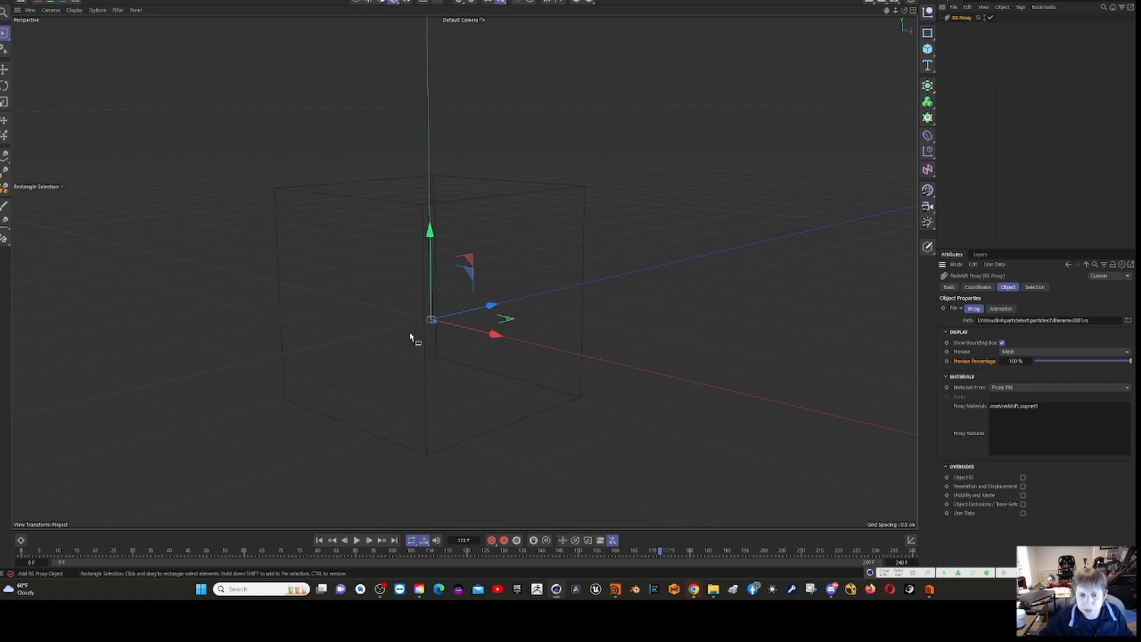
Check the RS Proxy's transform values and bounding box, then play its animation and stop it partway.
alt+drag(411, 338, 470, 363)
click(981, 288)
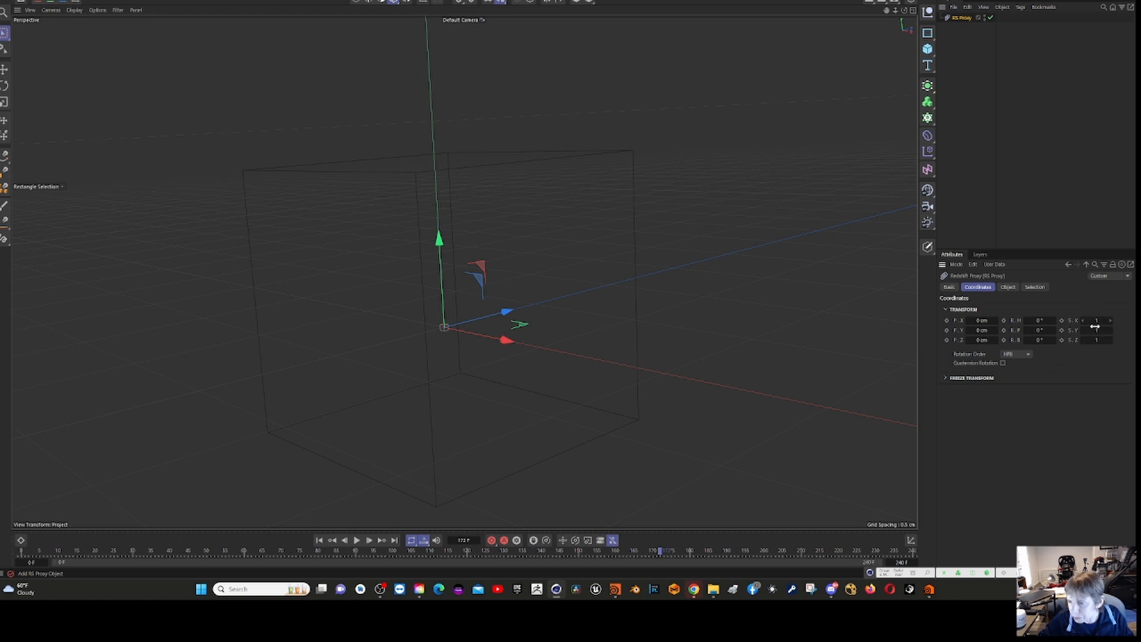
click(912, 540)
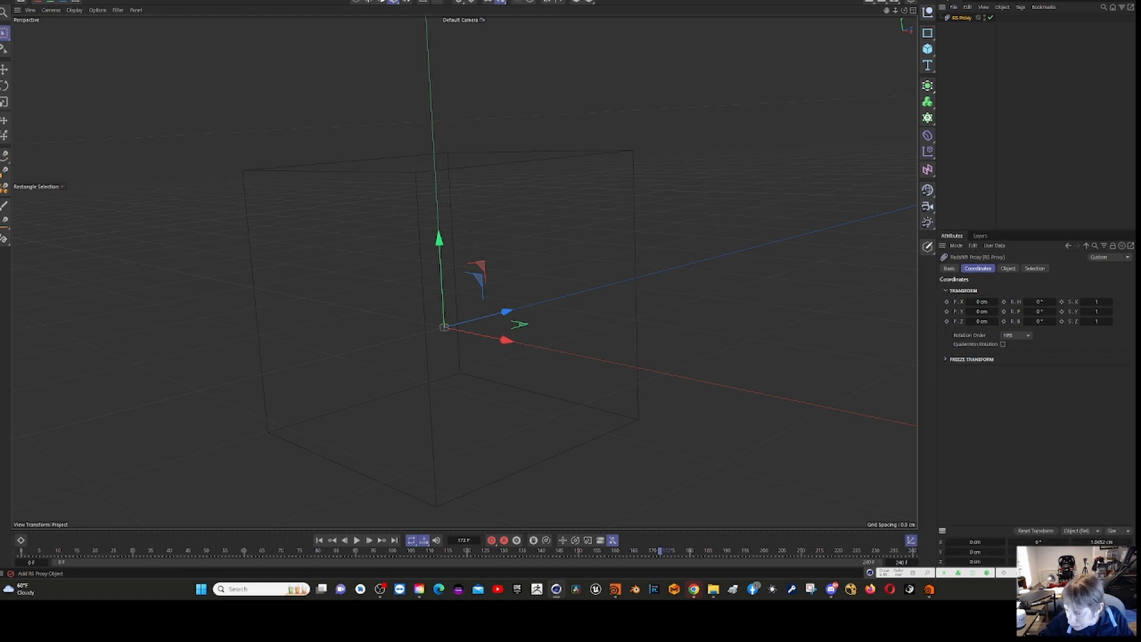
click(913, 541)
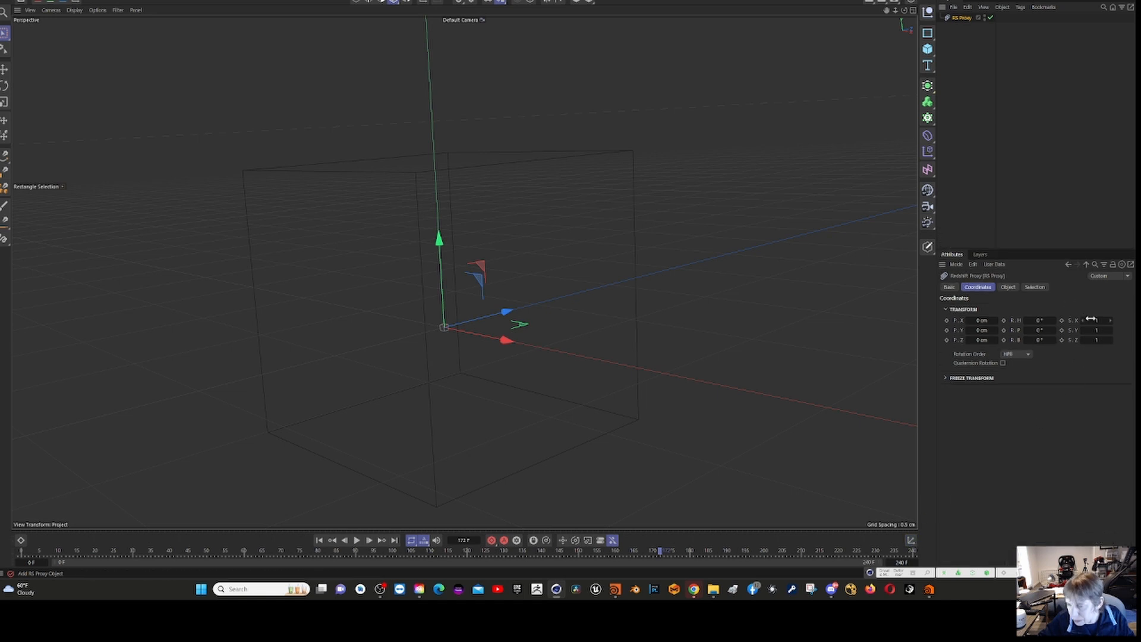
alt+drag(476, 348, 507, 349)
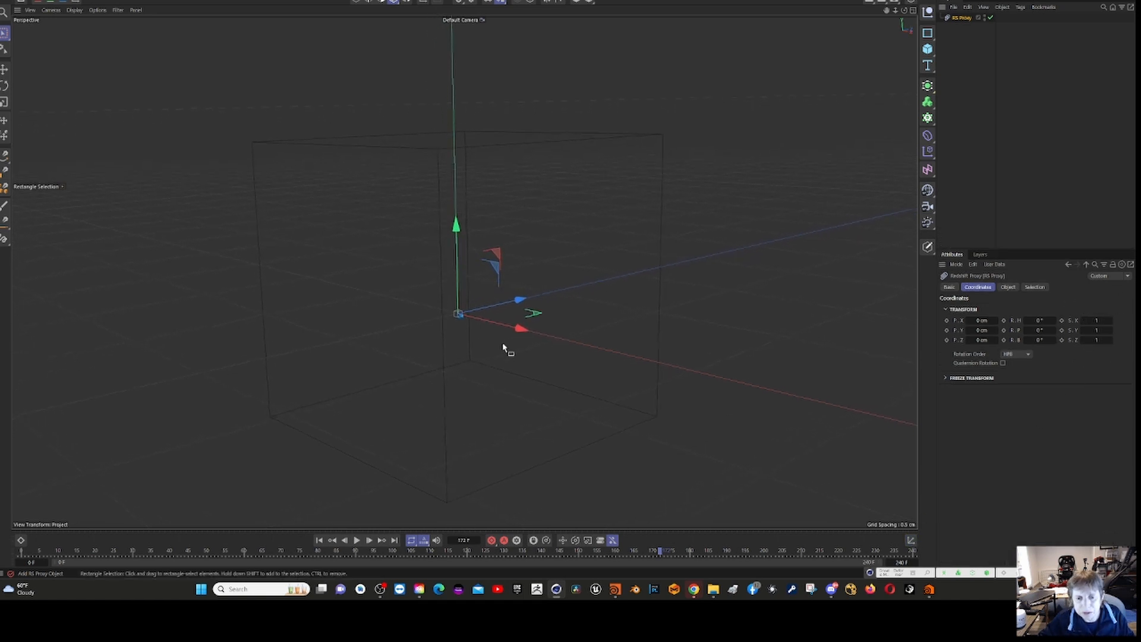
click(357, 541)
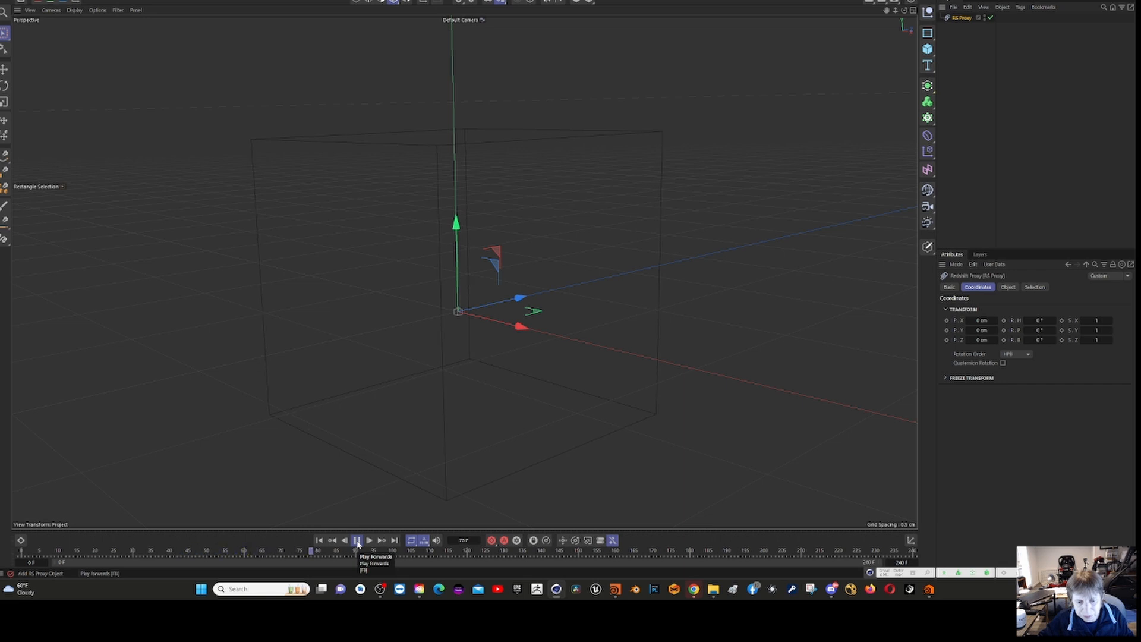
click(358, 541)
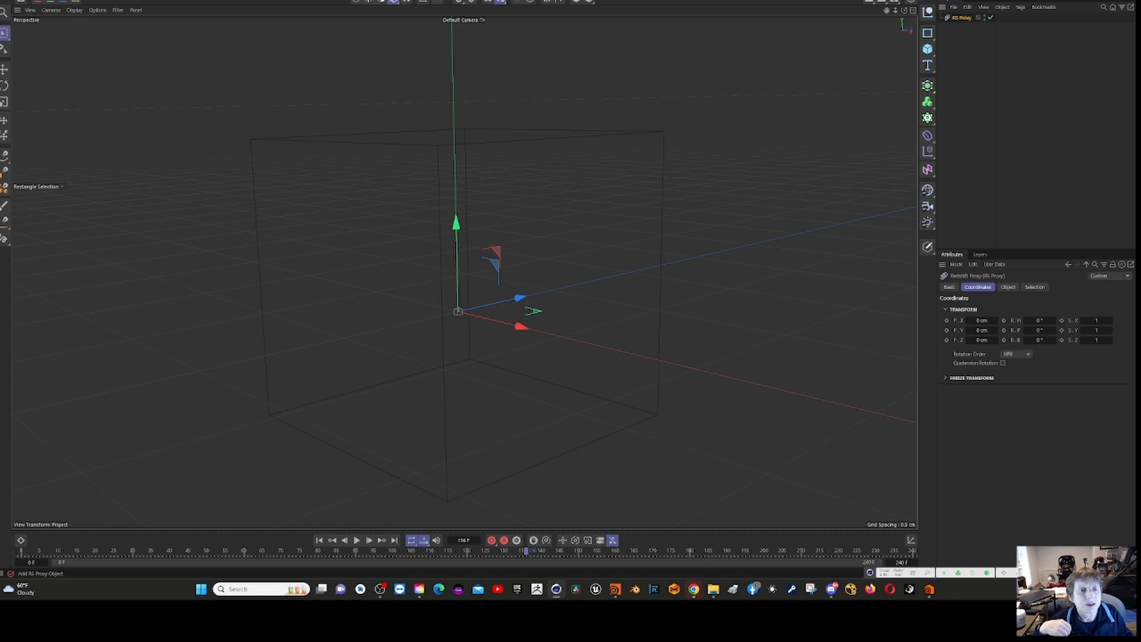
Set the renderer to Redshift in Advanced mode, open its Globals settings and dismiss the RS Feedback Display.
click(300, 1)
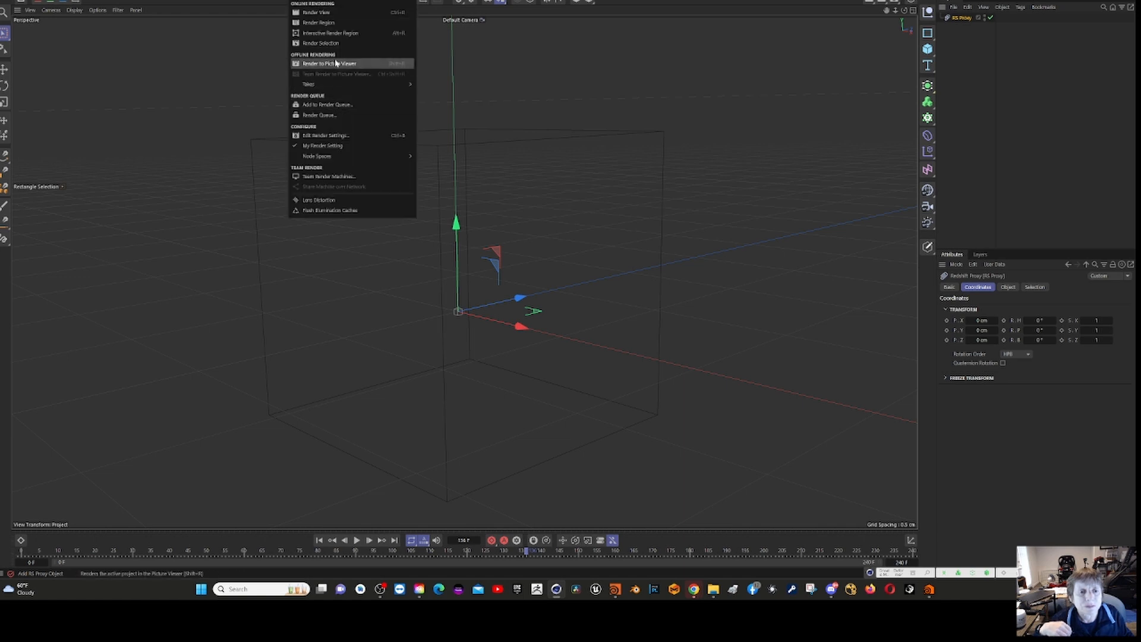
click(348, 136)
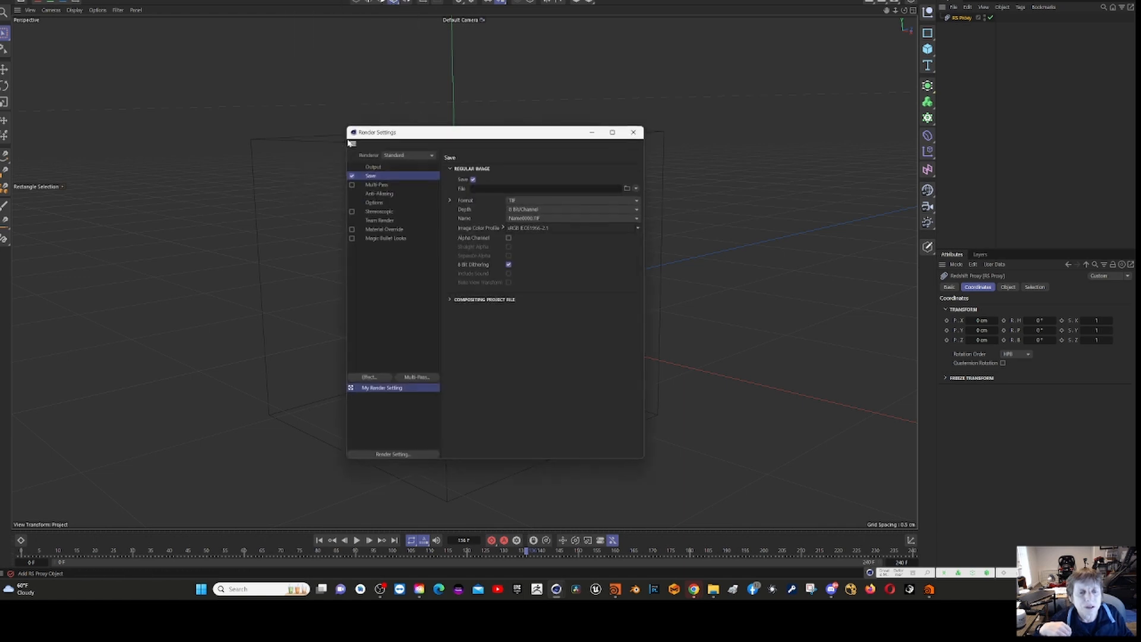
click(406, 155)
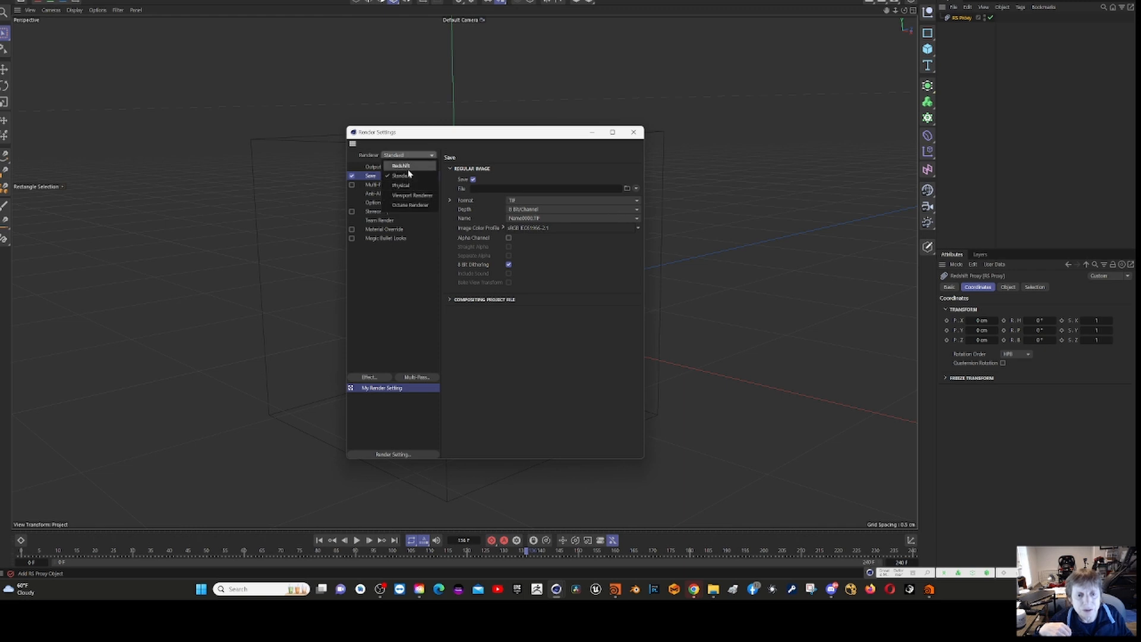
click(401, 166)
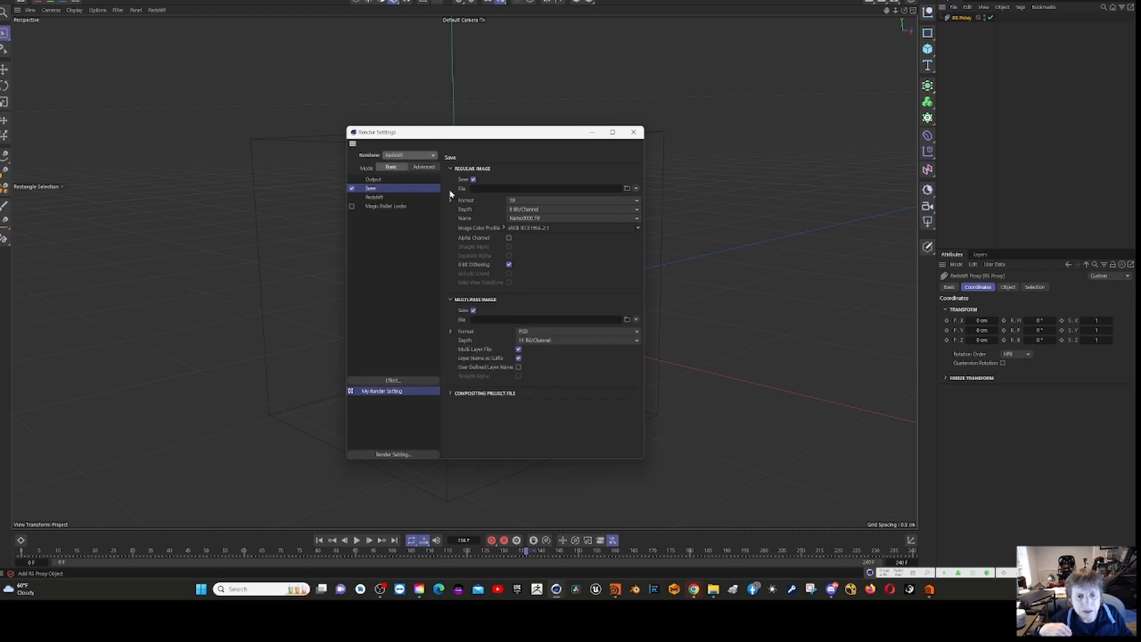
click(423, 167)
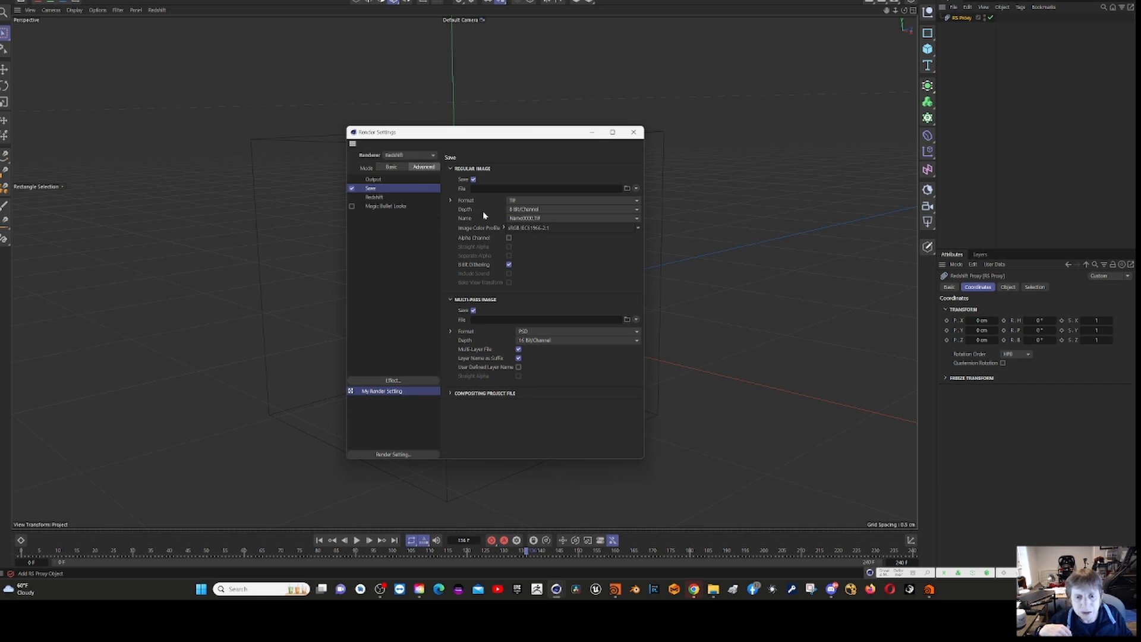
click(375, 196)
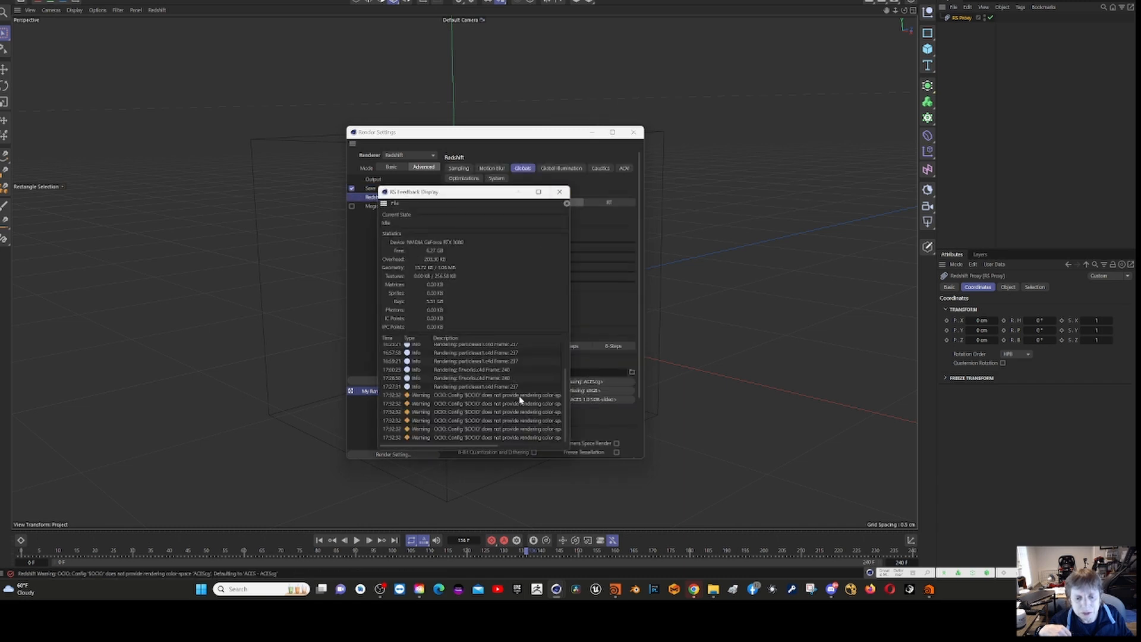
click(559, 192)
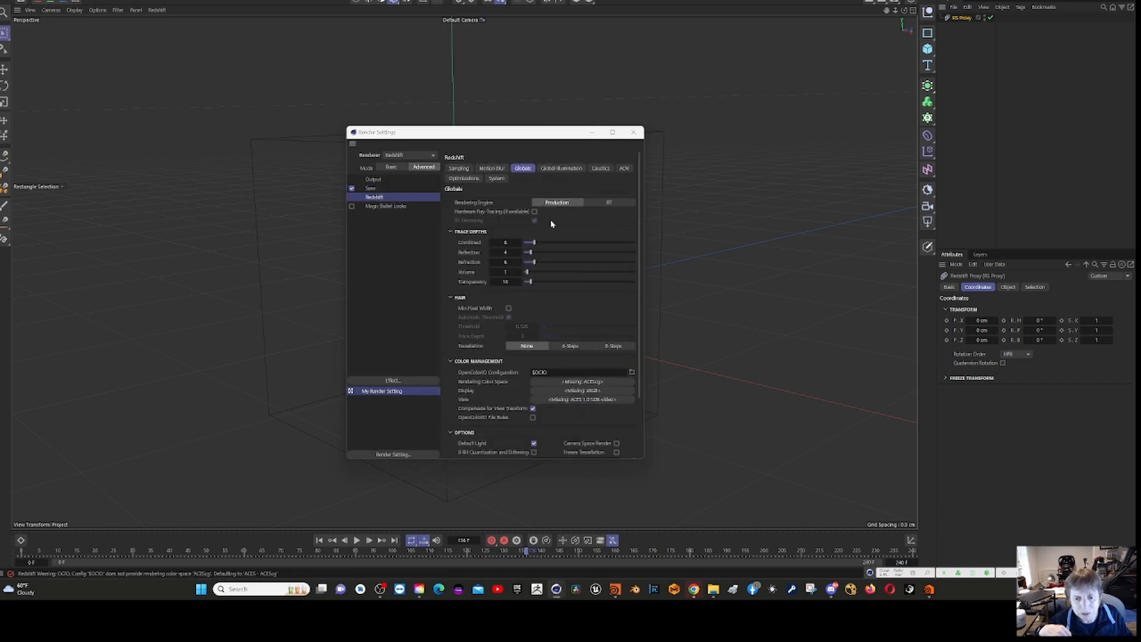
Clear the OpenColorIO configuration path, set the colour management view to Rec.709 and close the render settings.
click(569, 372)
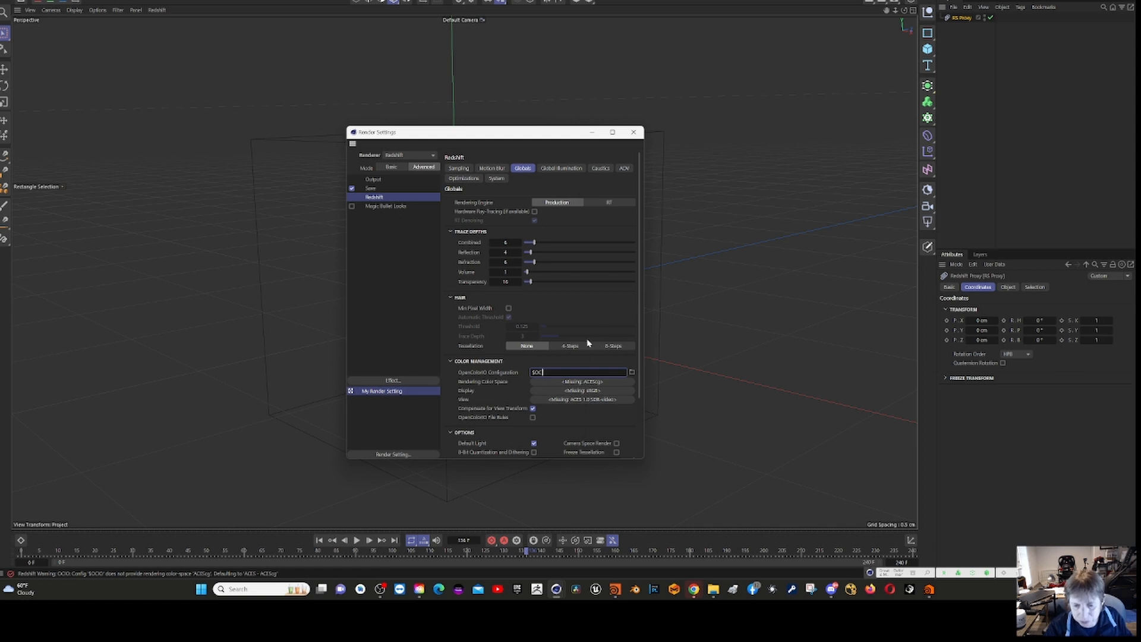
key(BackSpace)
key(BackSpace)
key(Return)
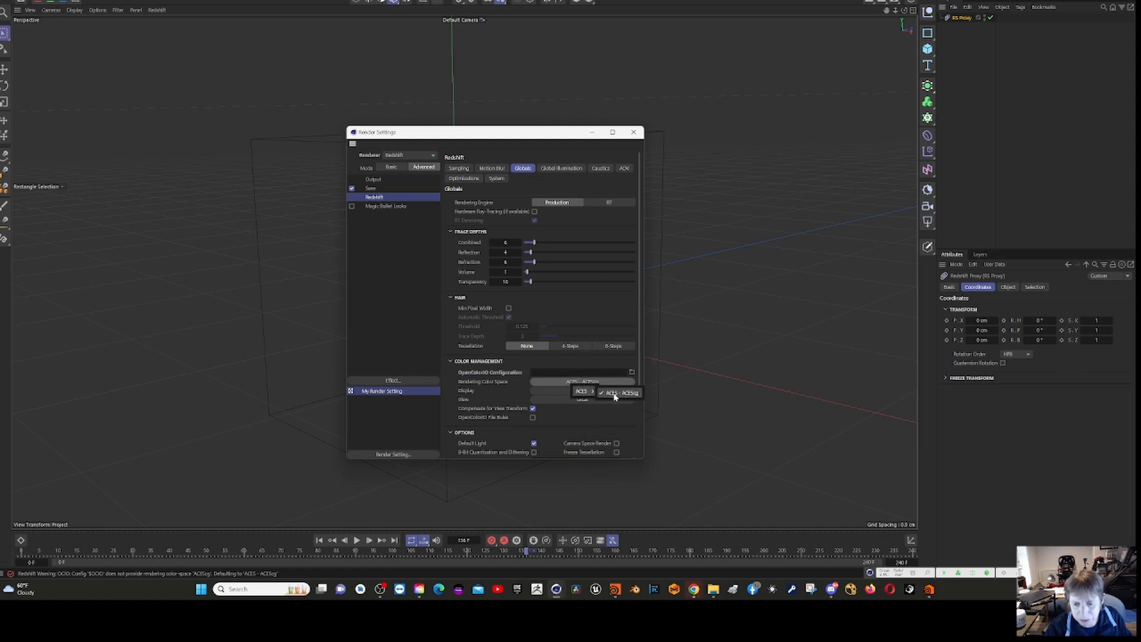
click(582, 401)
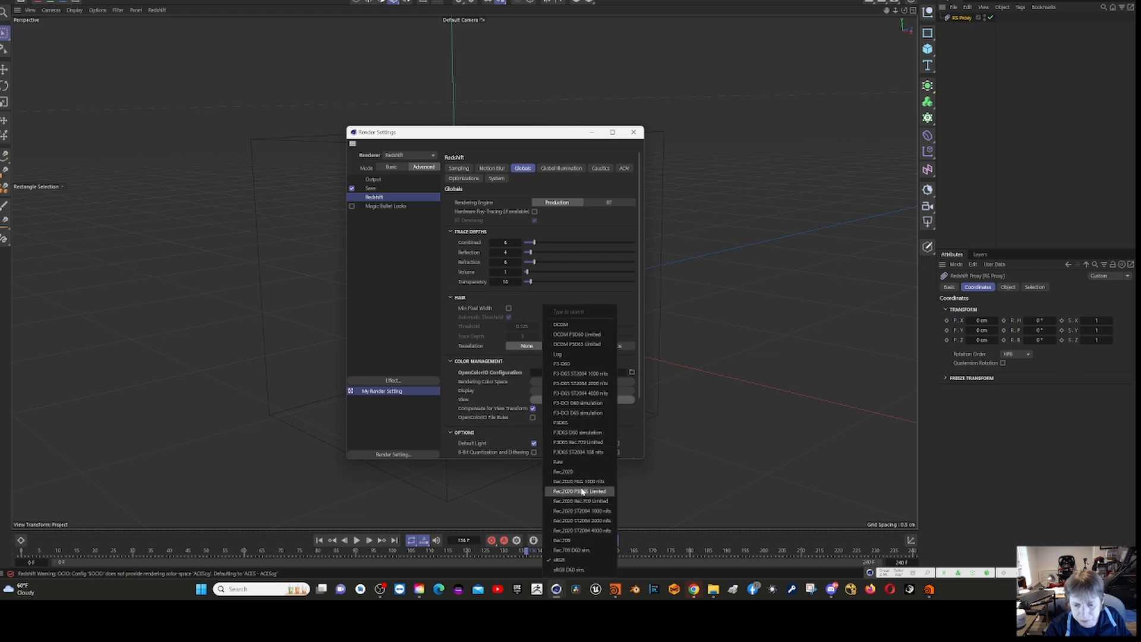
click(579, 541)
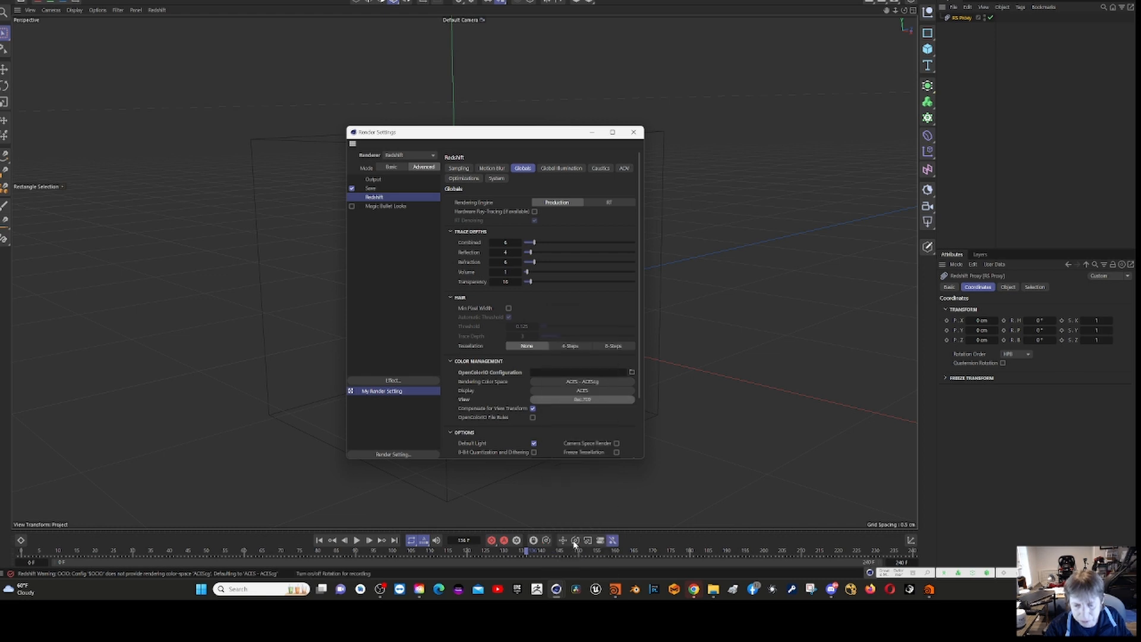
click(634, 132)
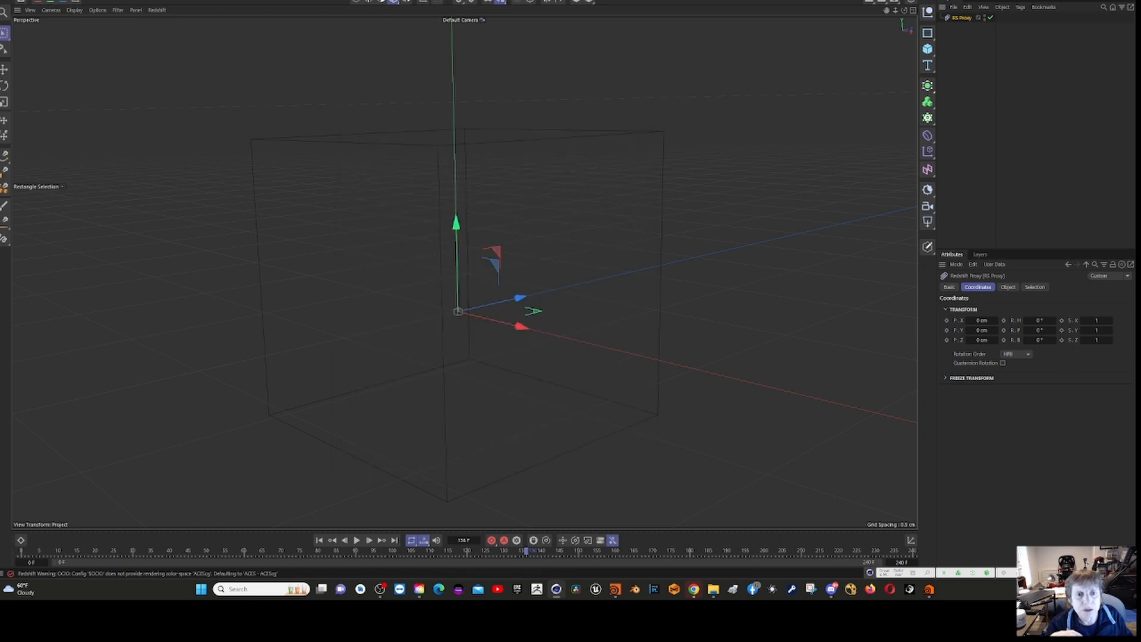
Render the sphere particle proxy in the Redshift RenderView and move the render window clear of the object list.
click(416, 1)
click(433, 59)
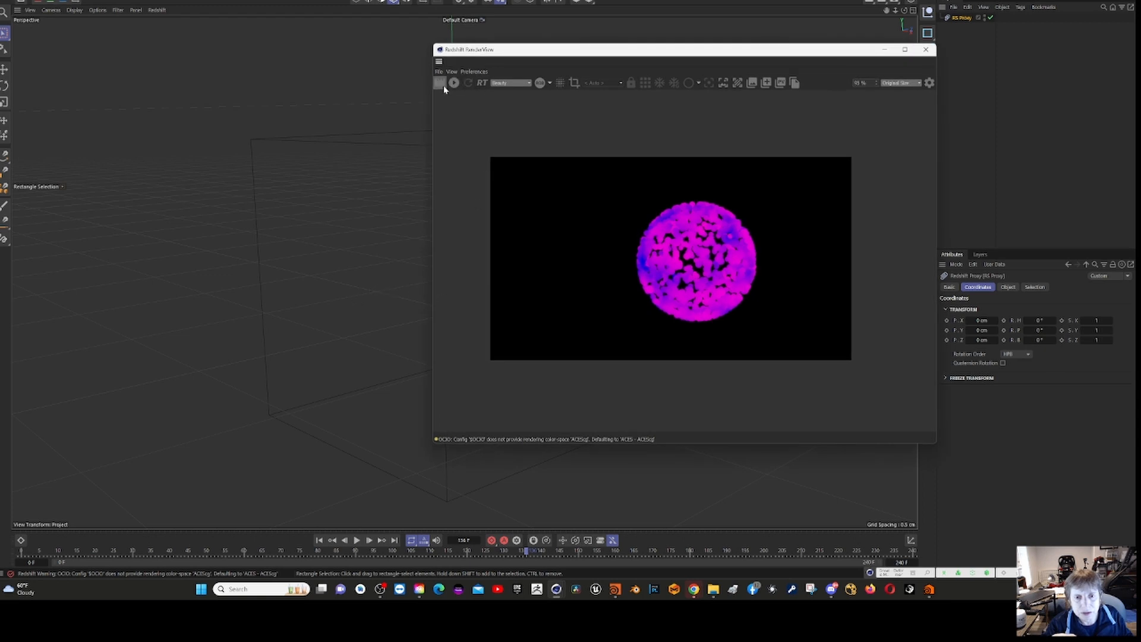
click(443, 85)
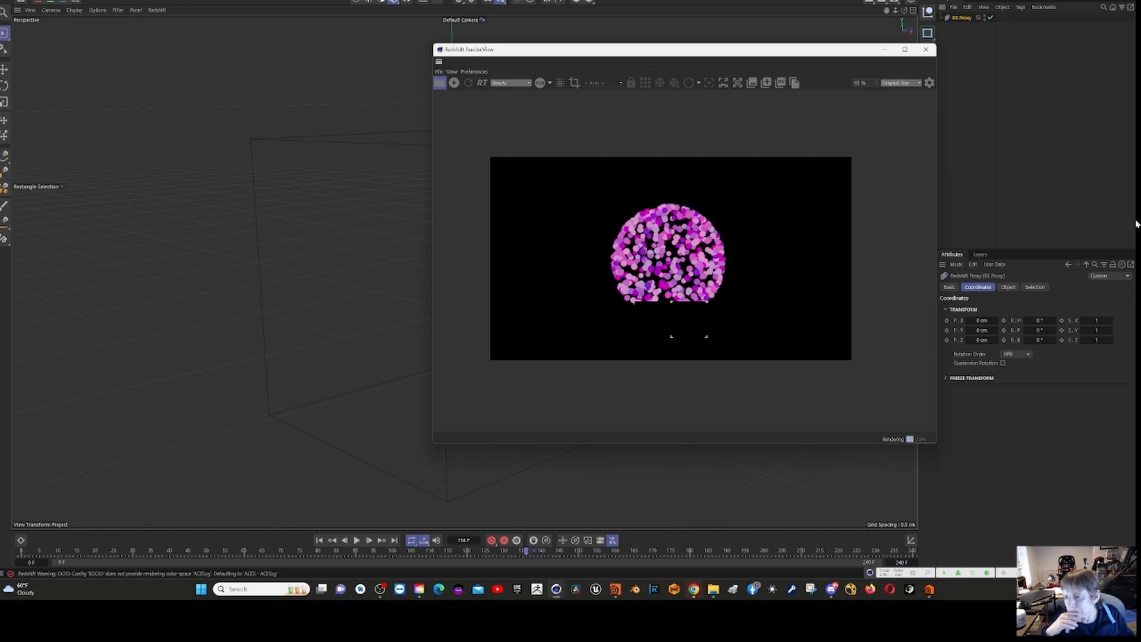
click(959, 21)
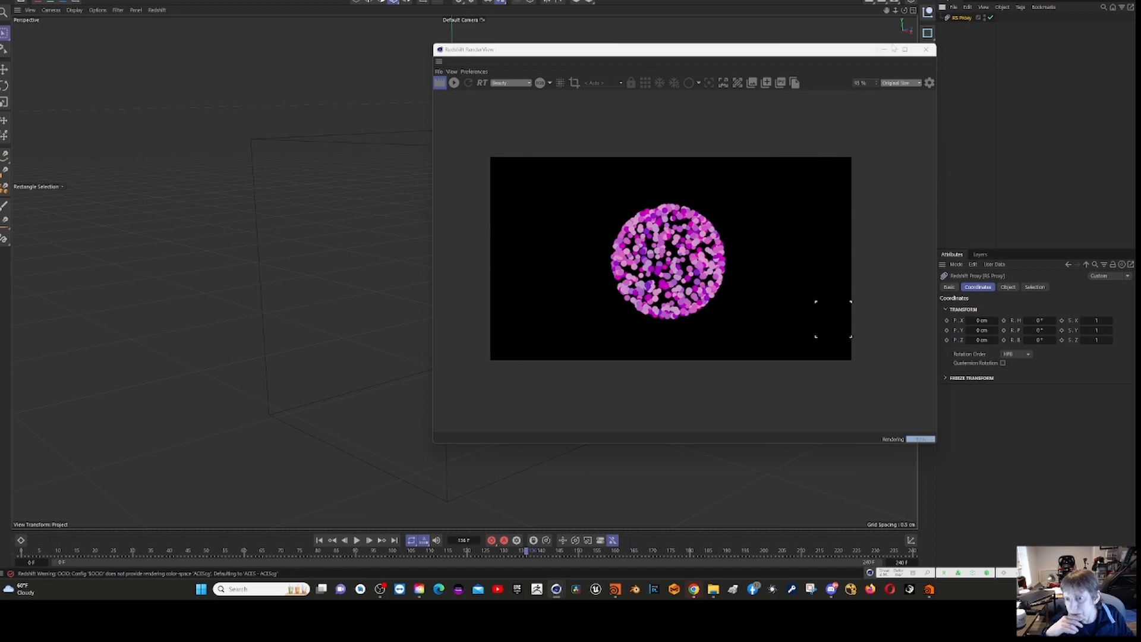
drag(855, 53, 697, 59)
Close the Redshift RenderView and delete the sphere_object1 Alembic object from the scene.
click(1007, 287)
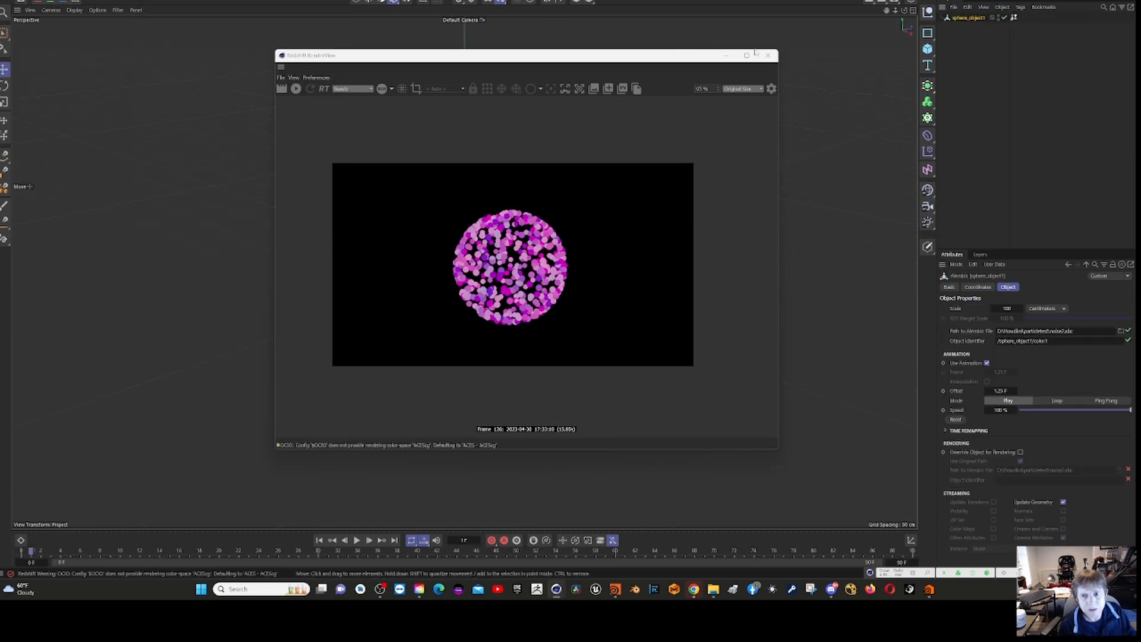
click(768, 56)
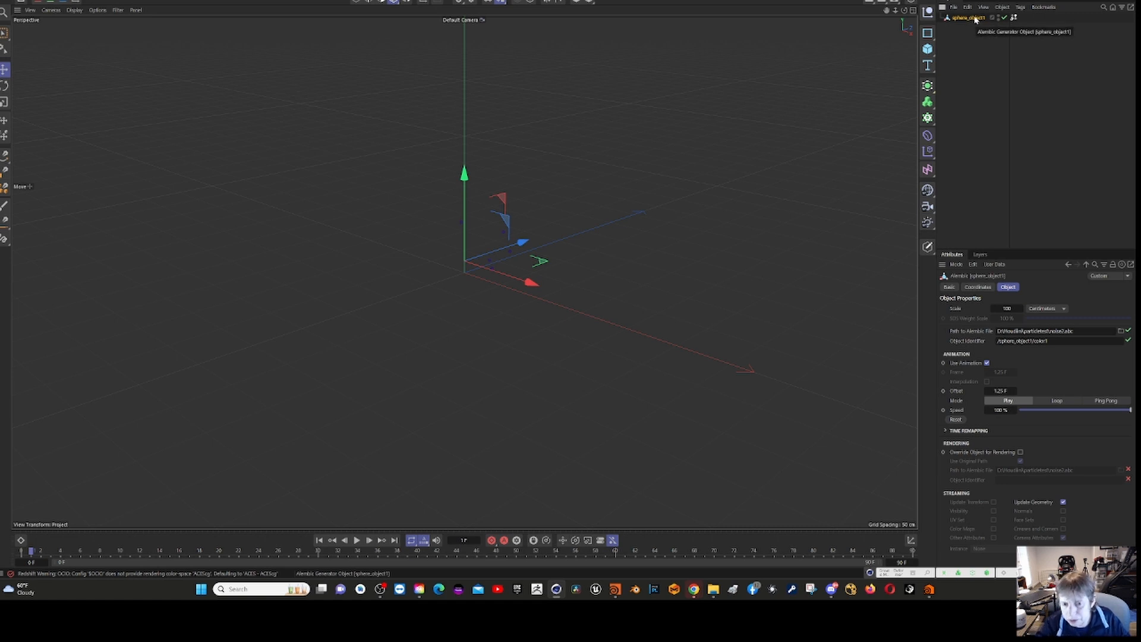
key(Delete)
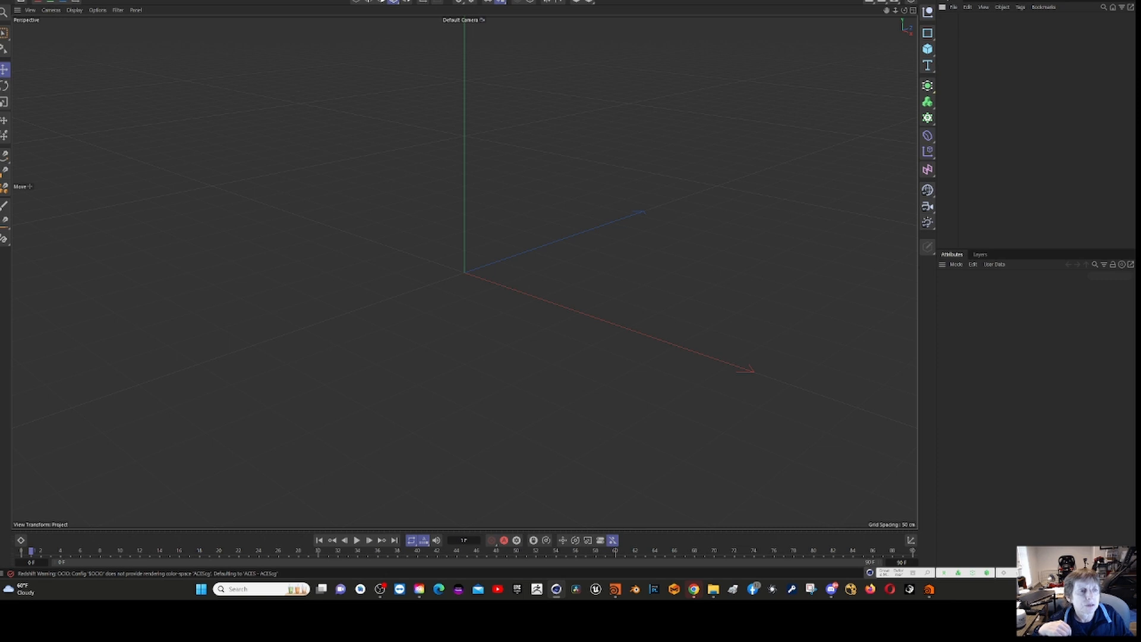
Merge noise2.abc into the project with its points imported as a polygon object, and play the particle animation.
click(7, 1)
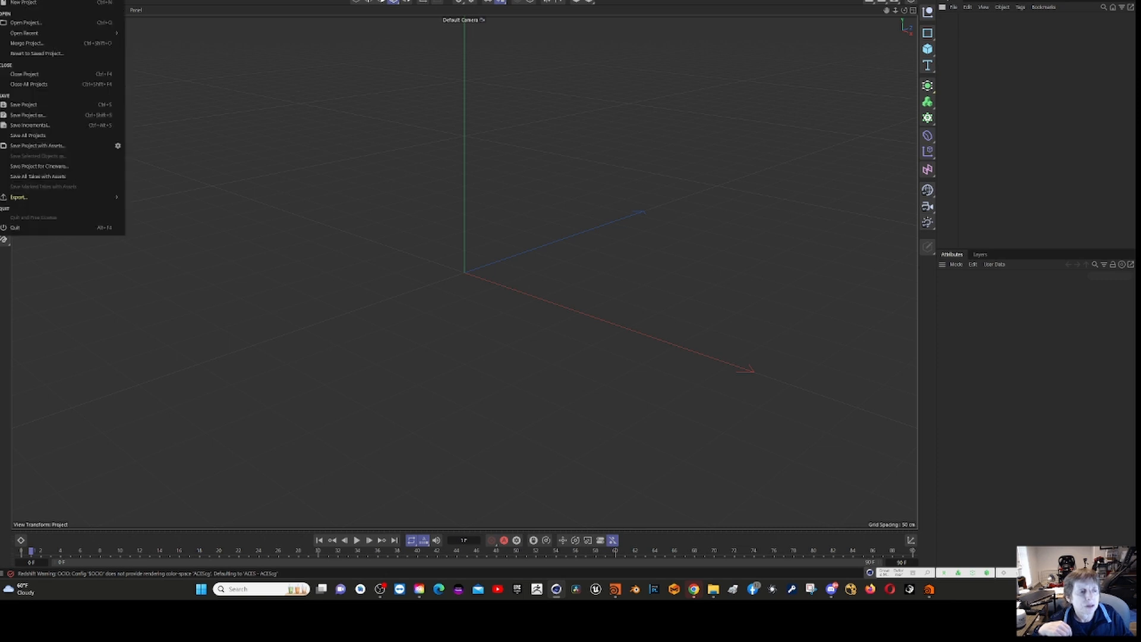
click(45, 43)
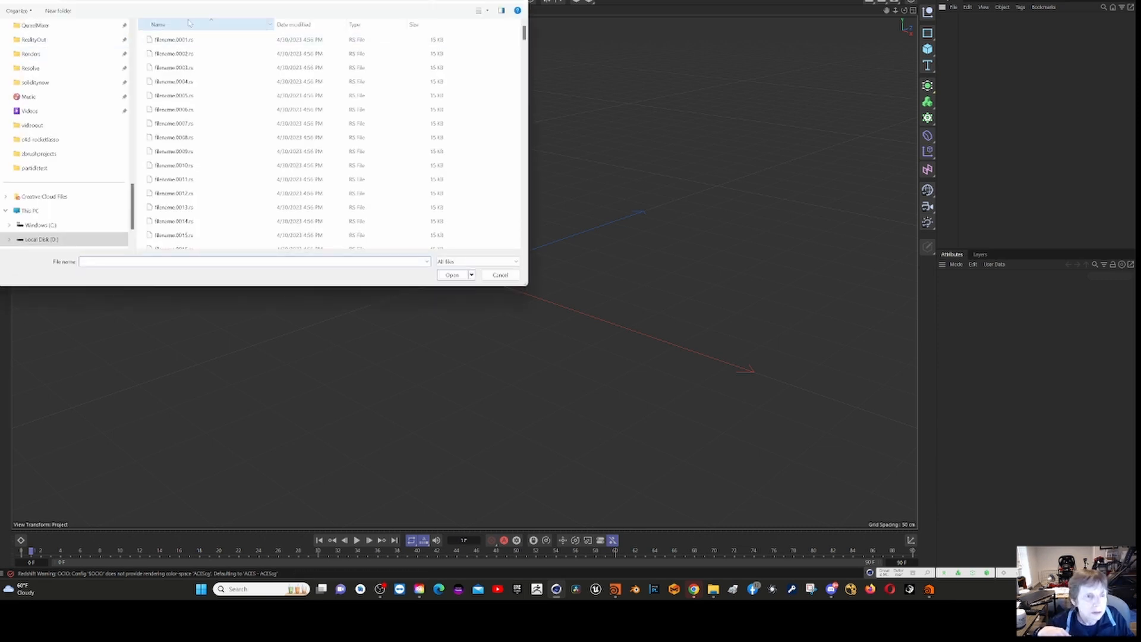
click(197, 1)
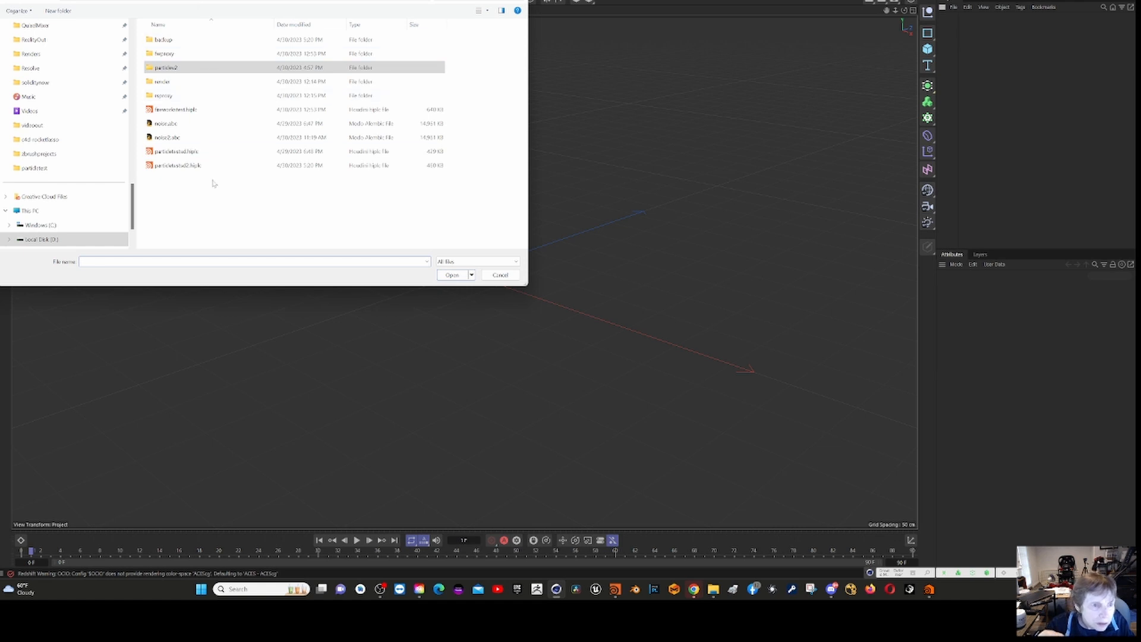
click(176, 138)
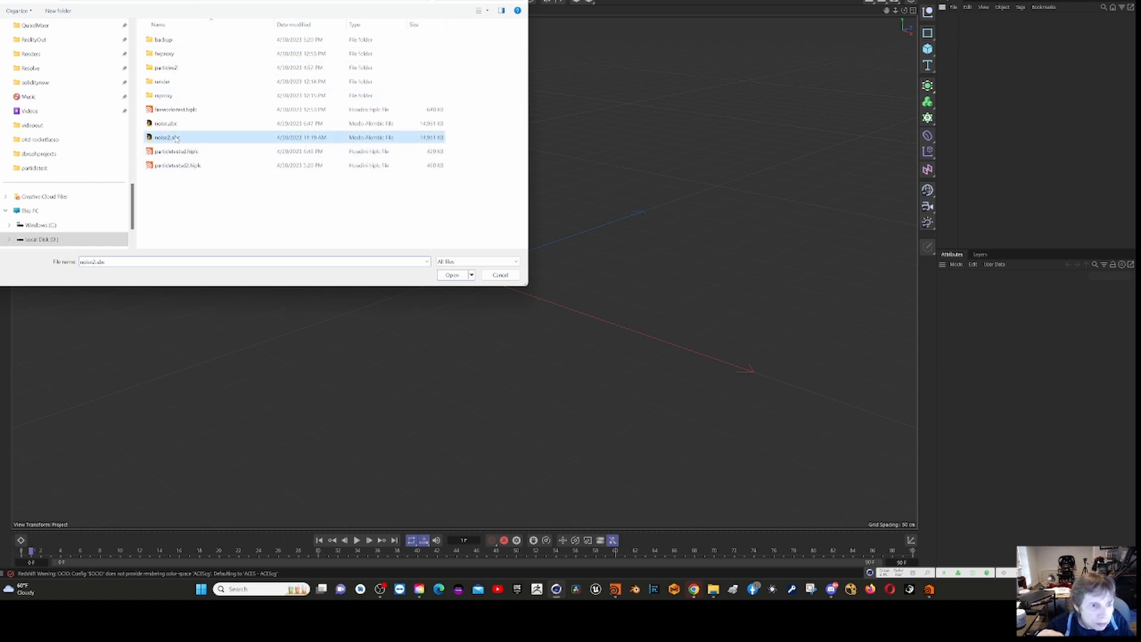
click(452, 276)
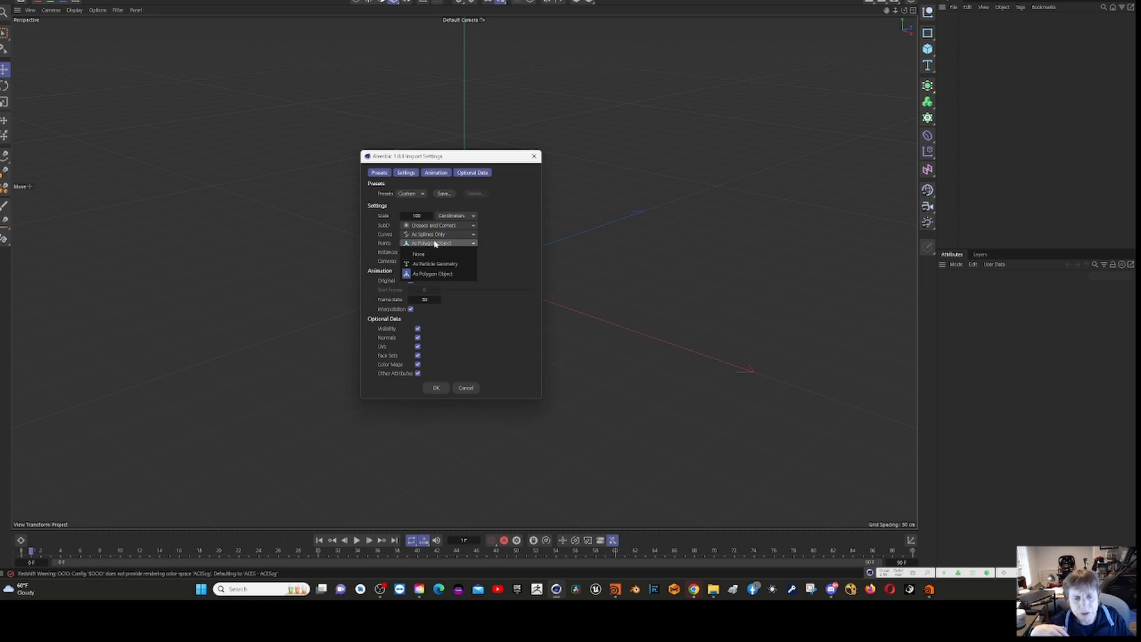
click(436, 244)
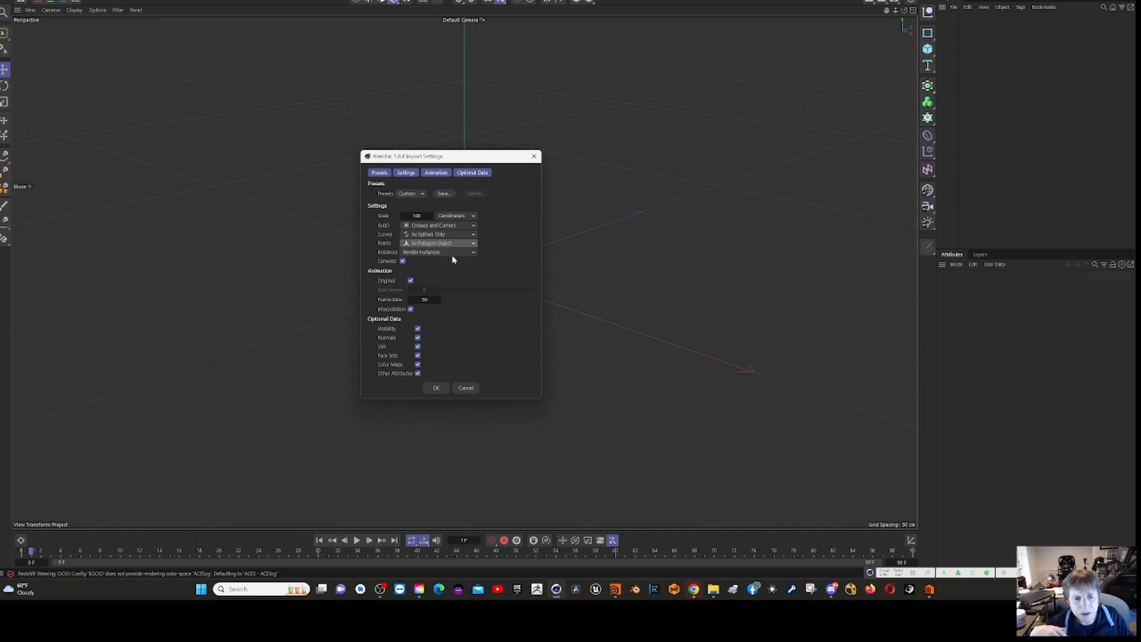
click(435, 388)
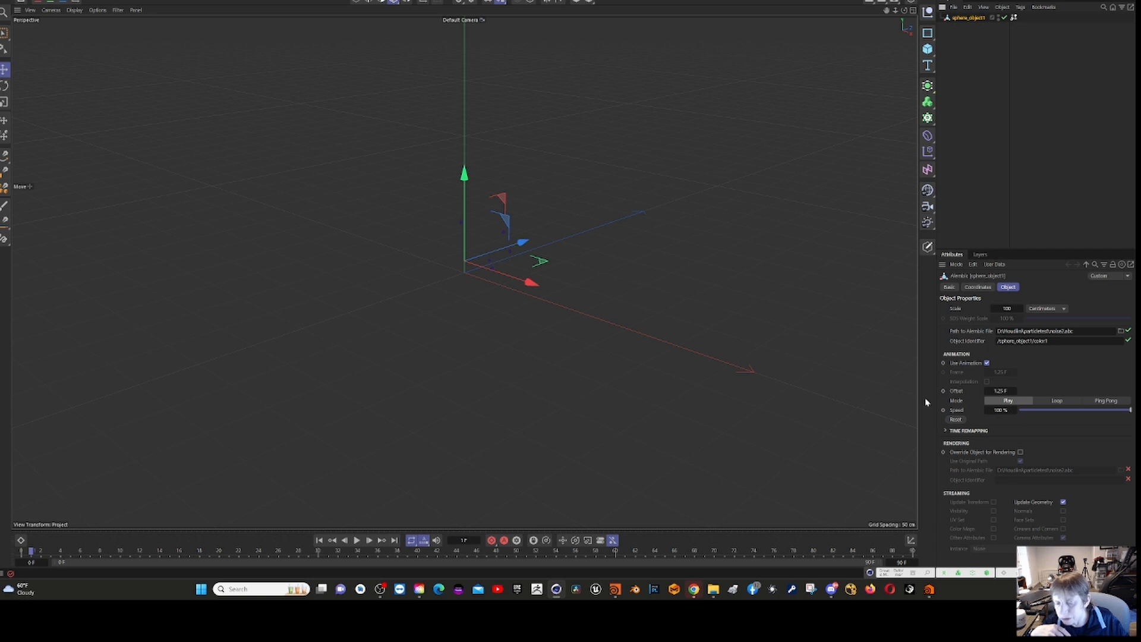
click(356, 541)
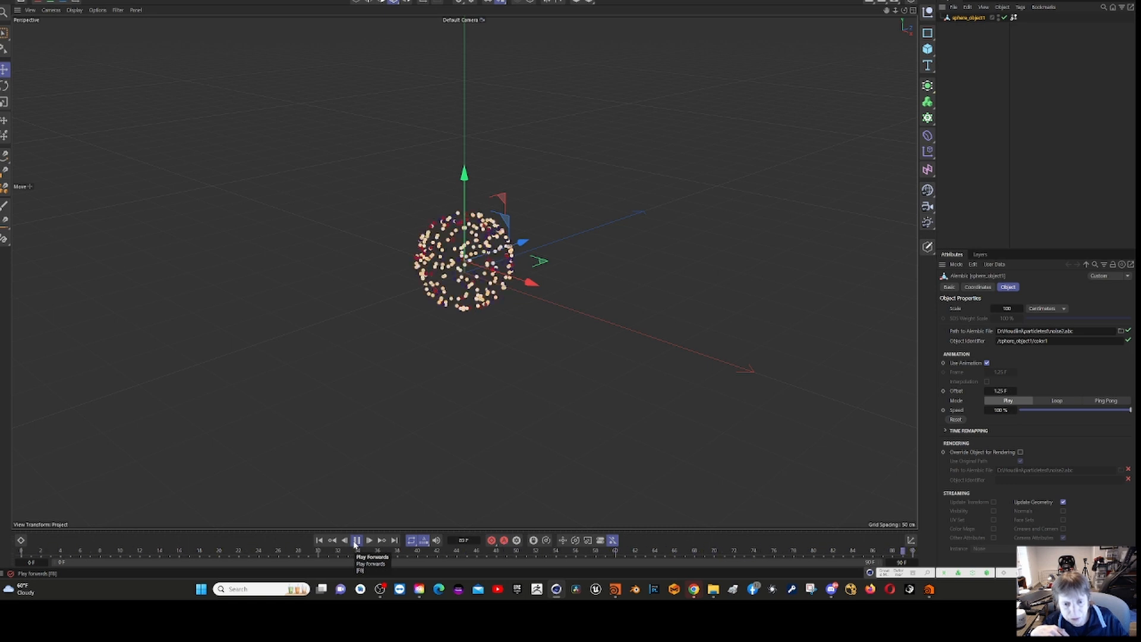
click(356, 541)
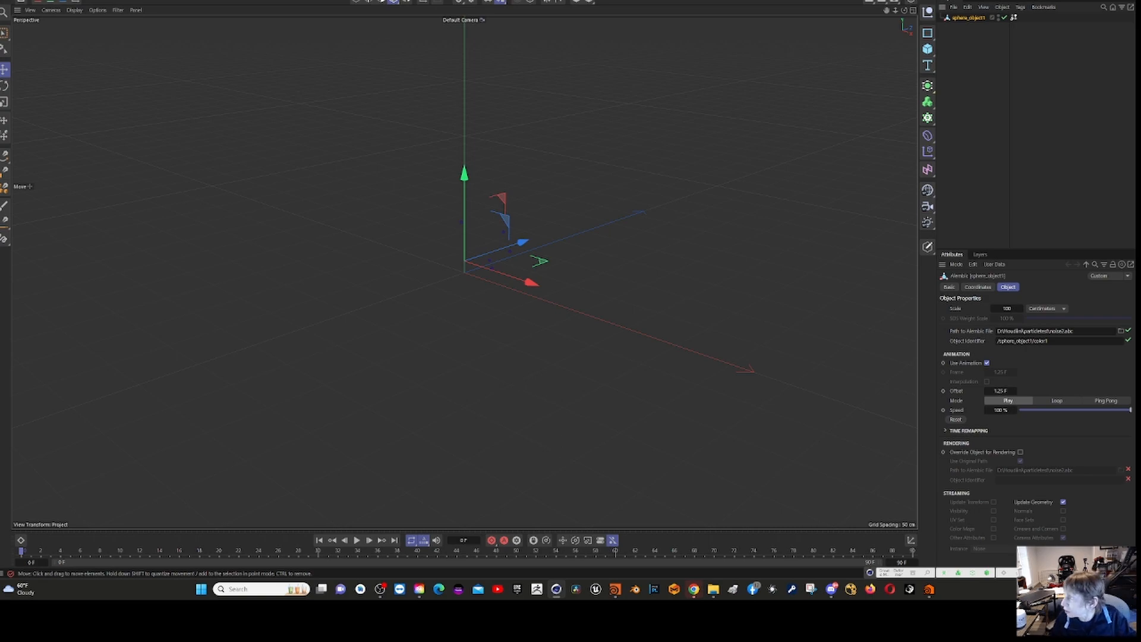
Bring the Maxon help page on Alembic import settings into view, enlarge it to read the Points and Color Maps options, and minimise it.
drag(1140, 255, 579, 20)
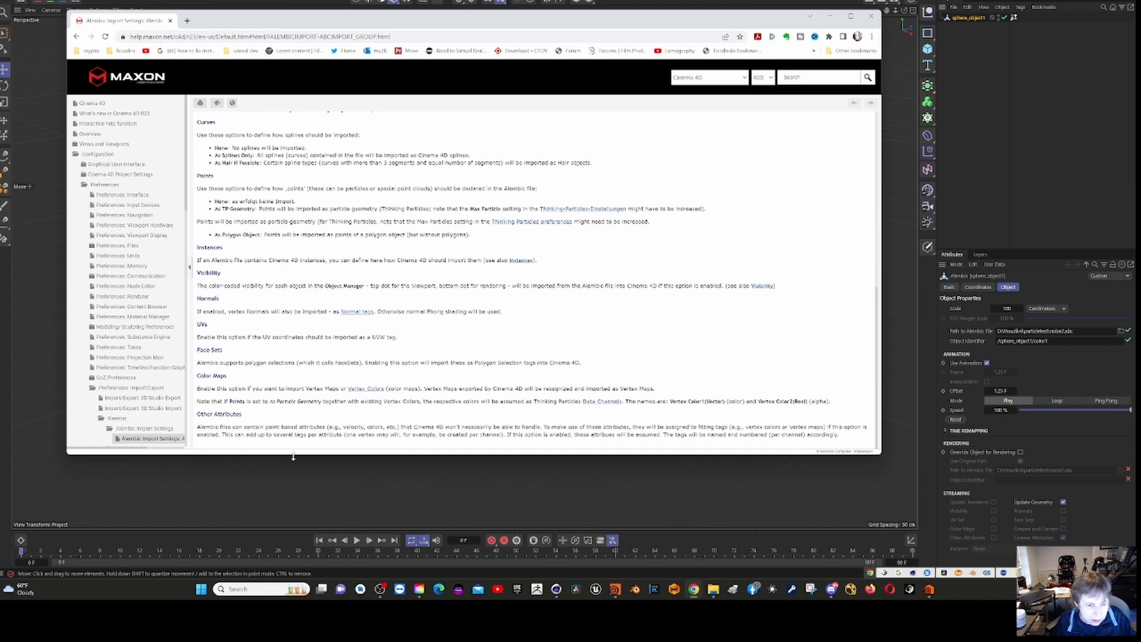
drag(293, 455, 293, 522)
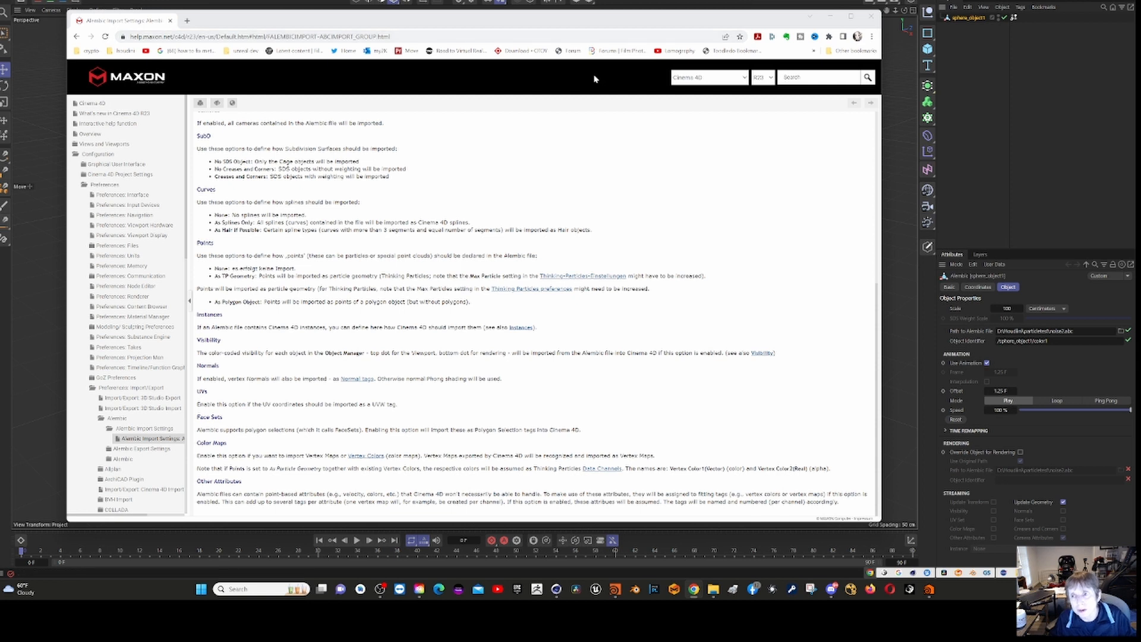
click(830, 16)
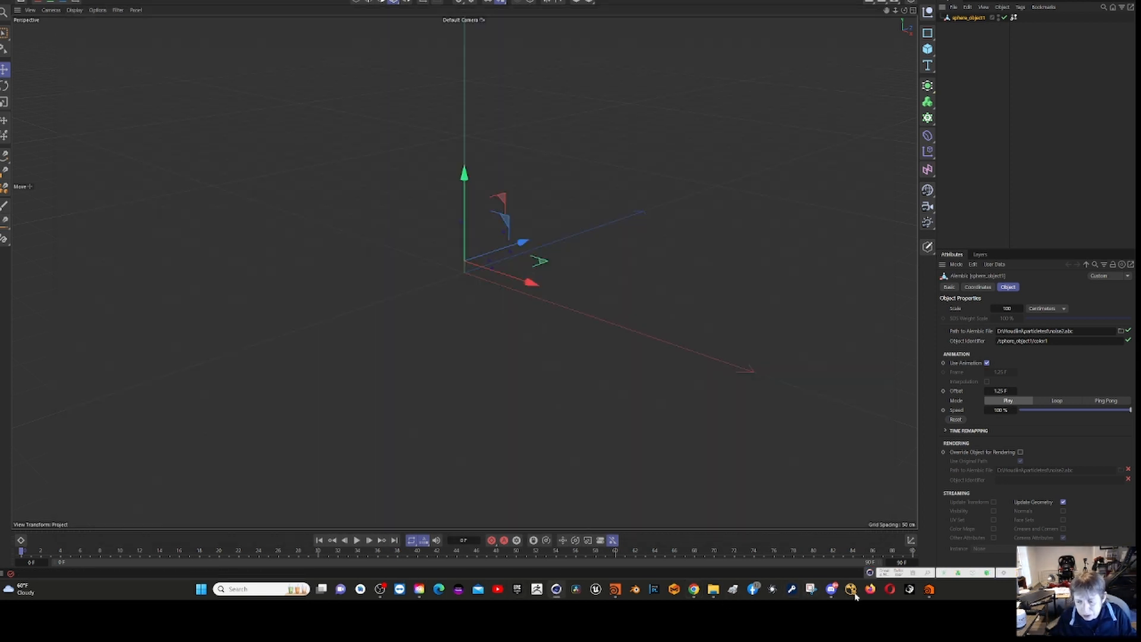
Switch to Houdini and open the Redshift RenderView to render the fireworks particles.
click(615, 592)
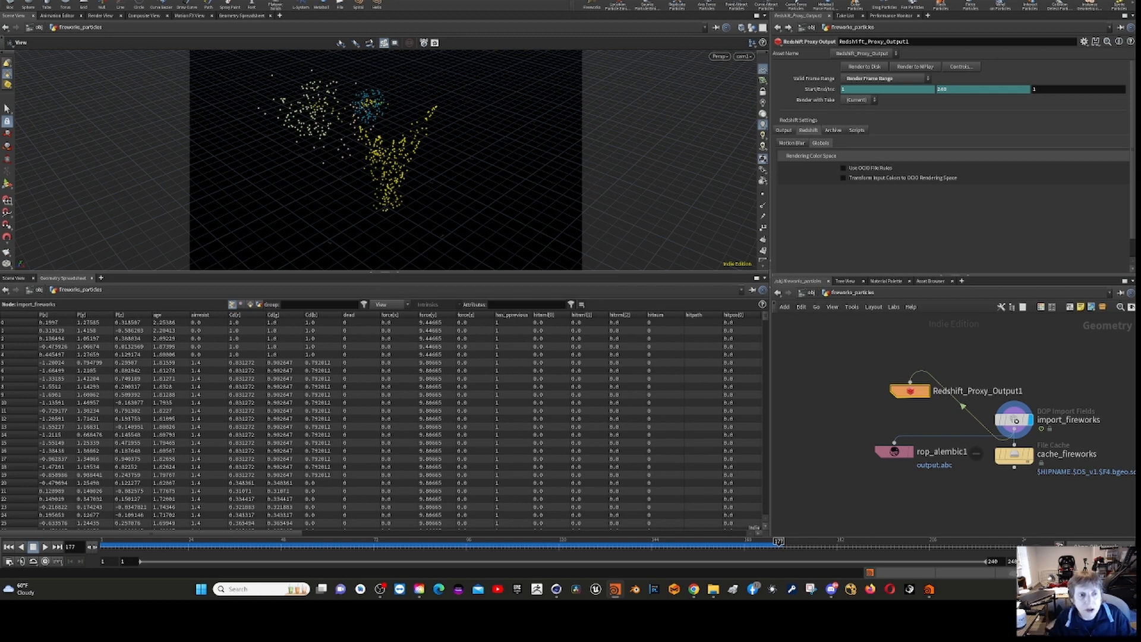
click(148, 0)
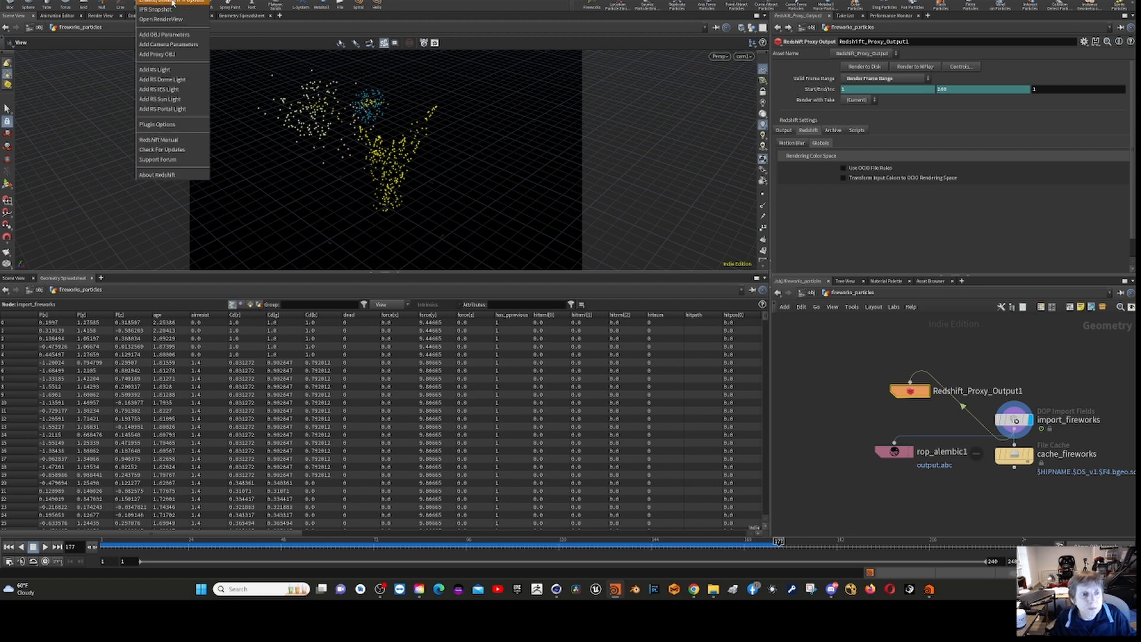
click(190, 23)
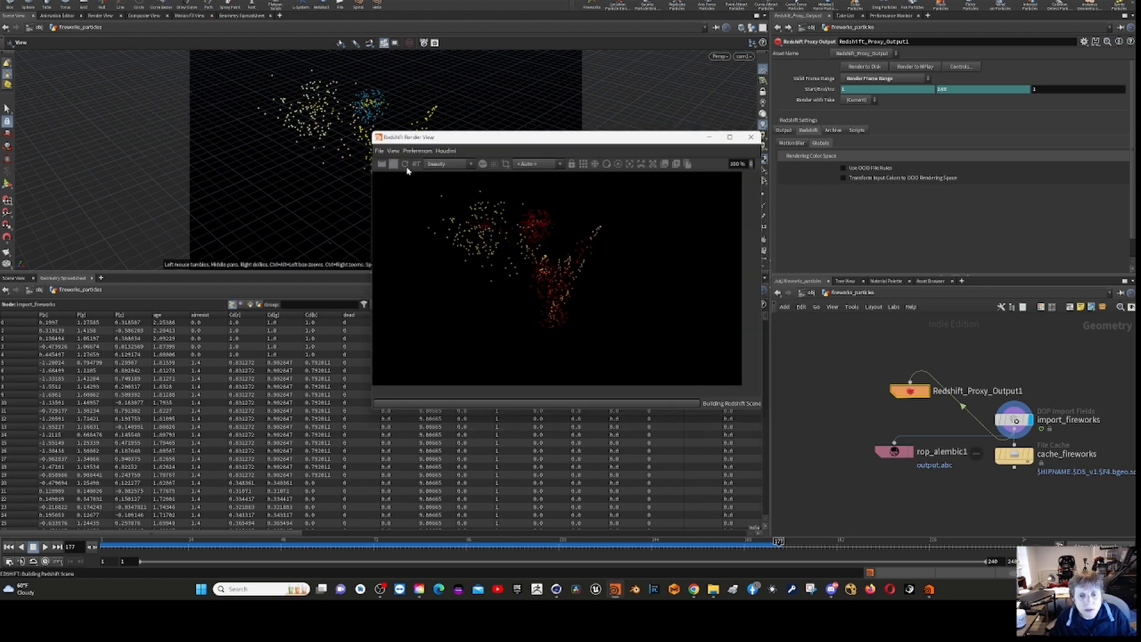